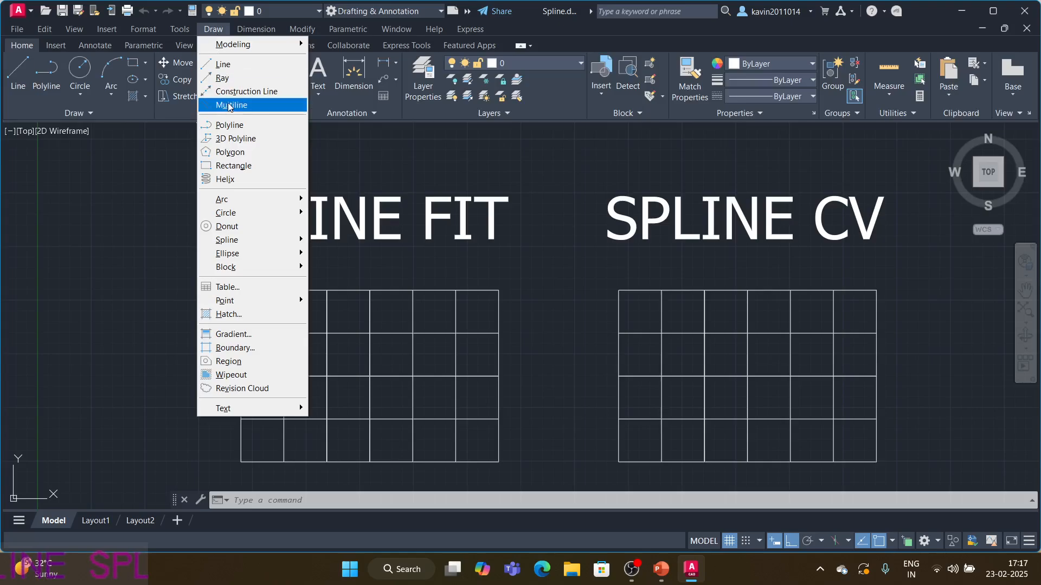
mouse_move(252, 242)
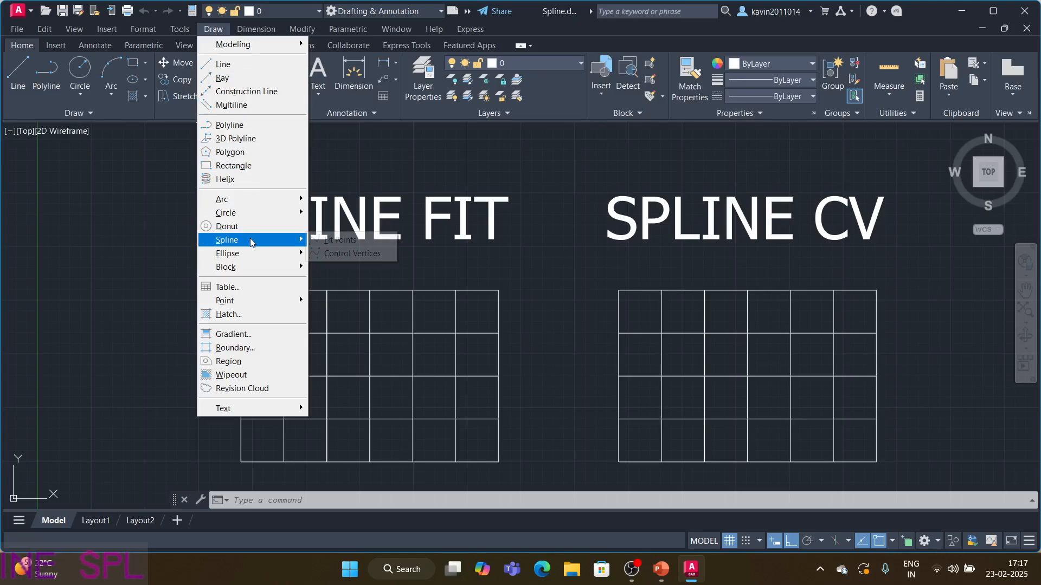
click(166, 211)
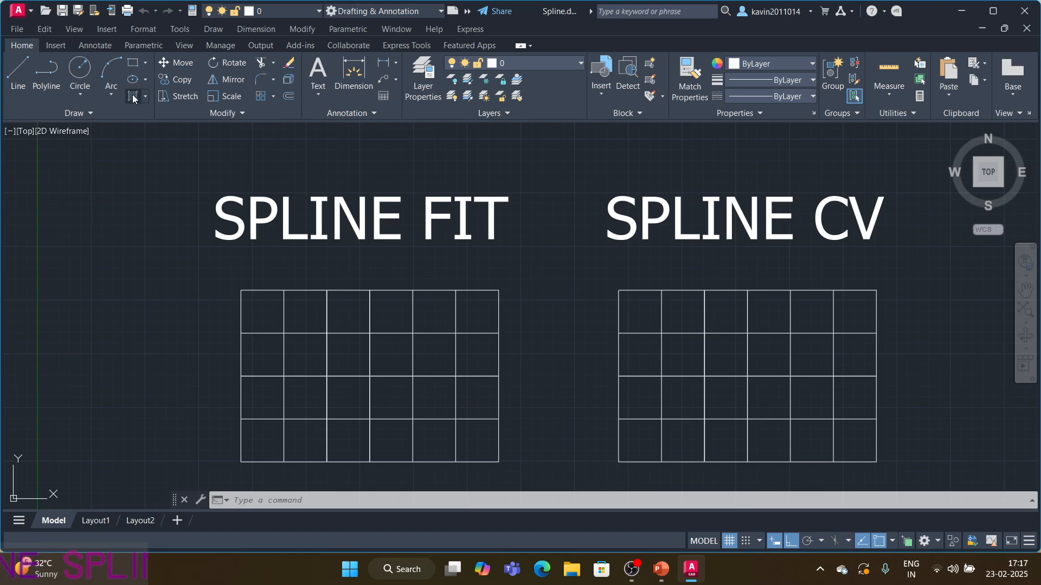
click(90, 112)
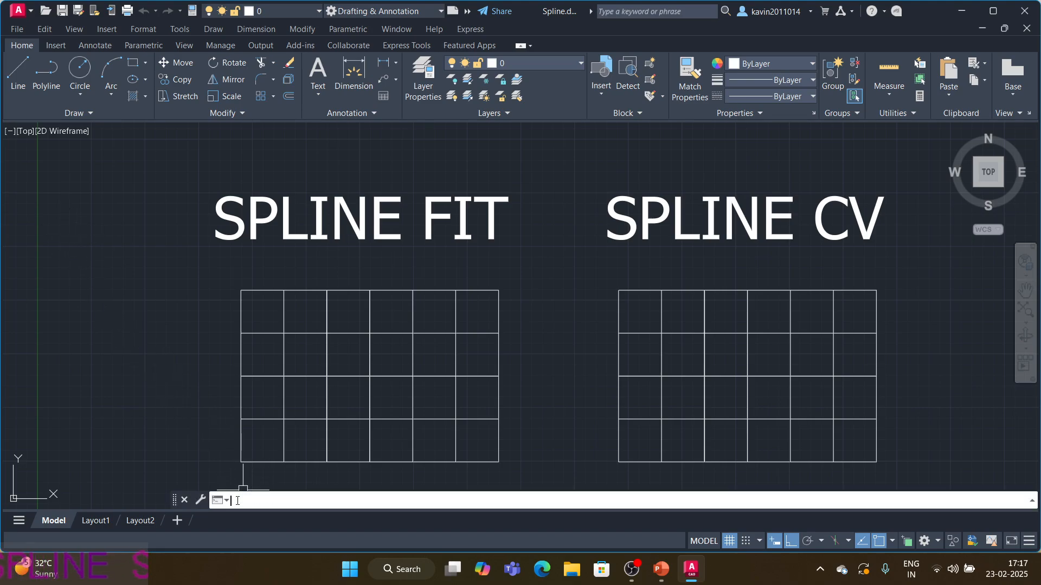
click(170, 403)
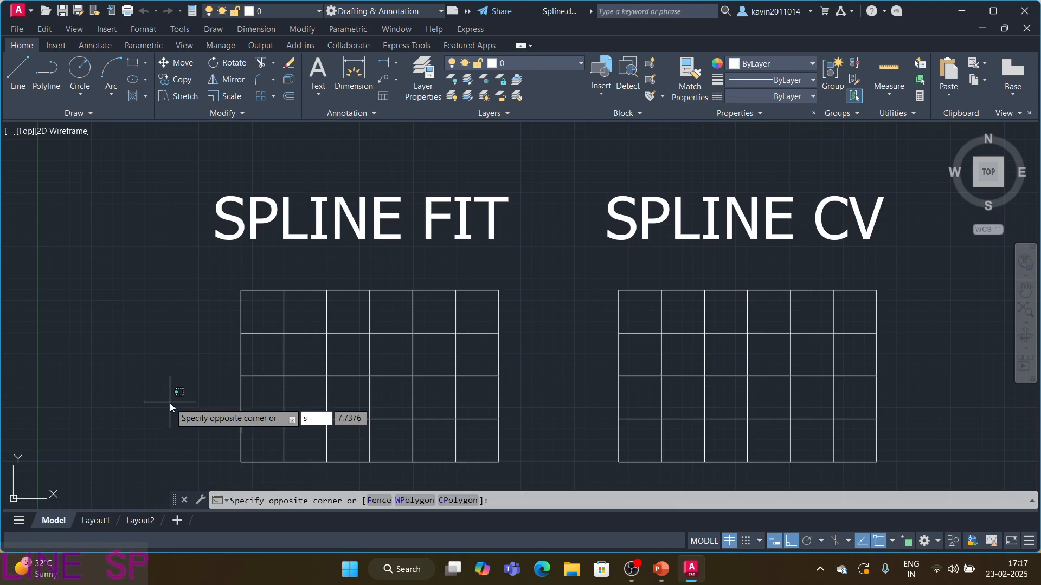
key(Escape)
text(s)
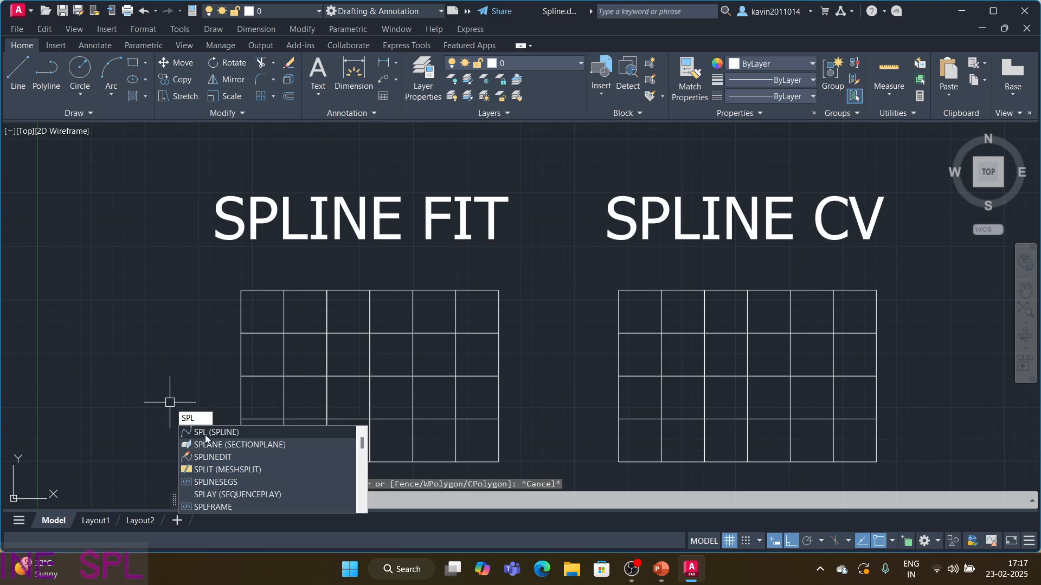
key(Escape)
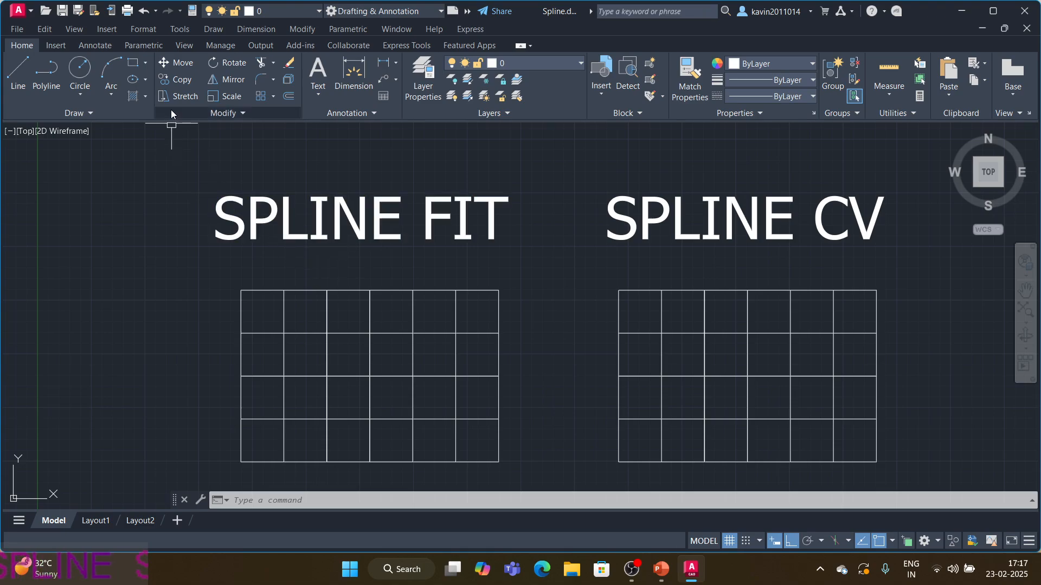
Step: Draw a fit-point spline in the SPLINE FIT grid, rising from the left edge's midpoint to the top centre and falling symmetrically to the right edge's midpoint
click(213, 28)
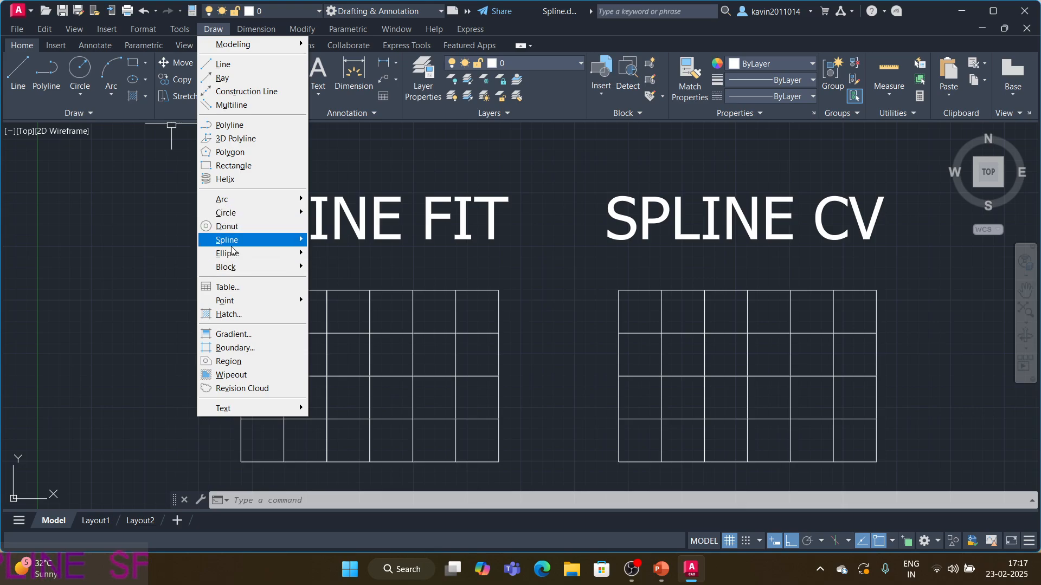
mouse_move(267, 248)
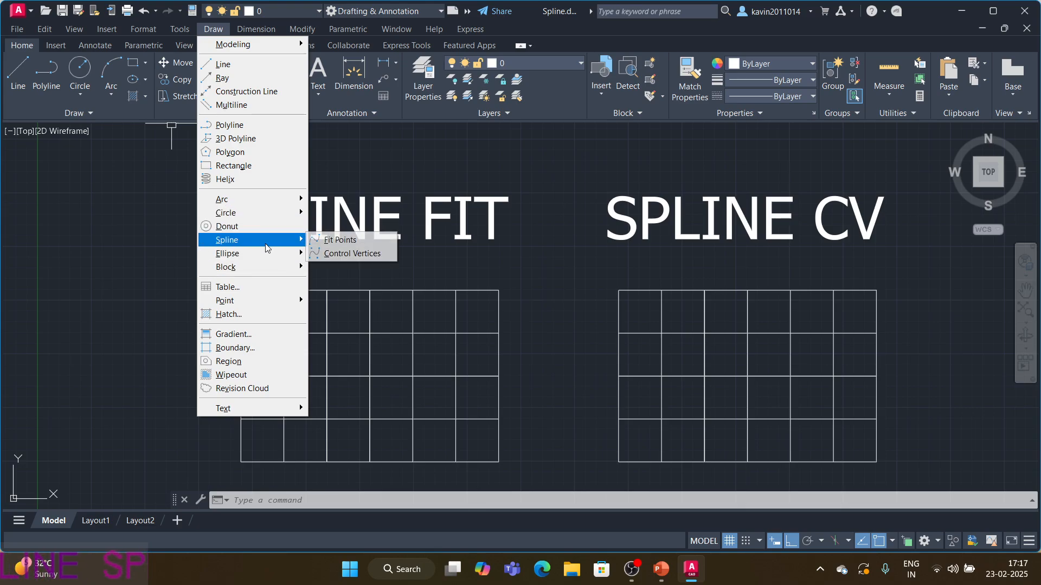
click(343, 241)
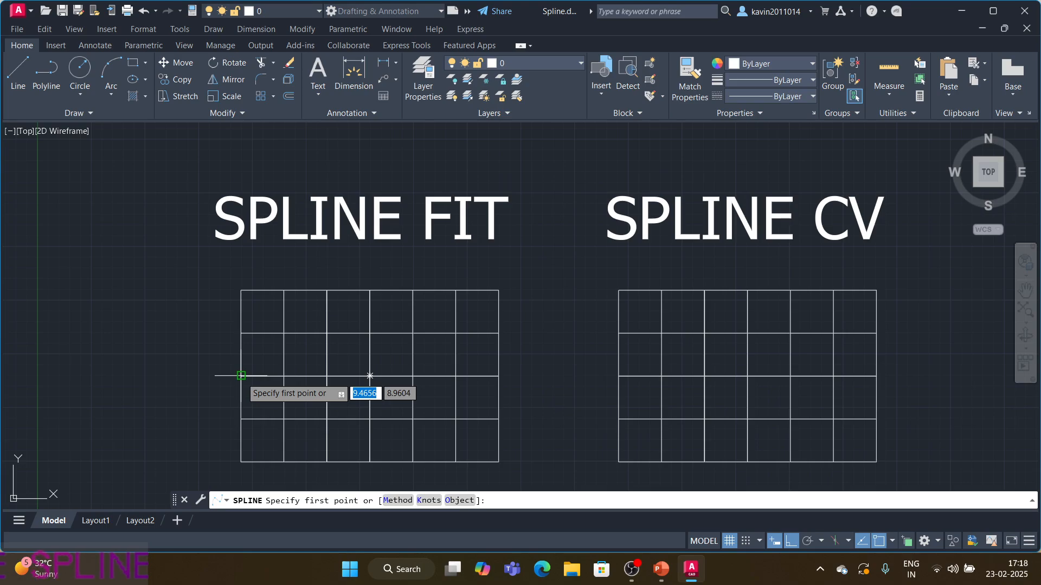
click(241, 375)
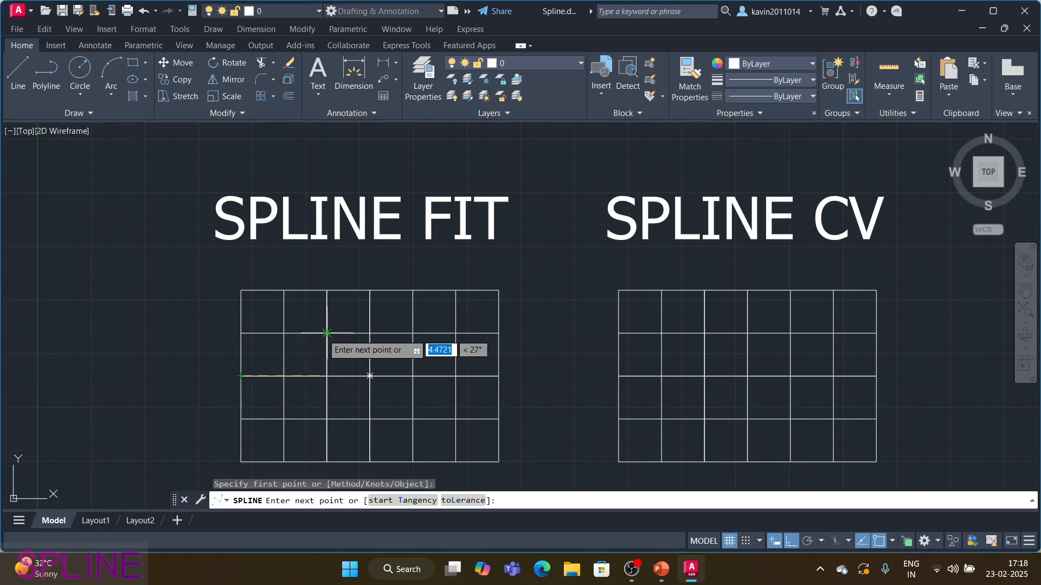
click(326, 333)
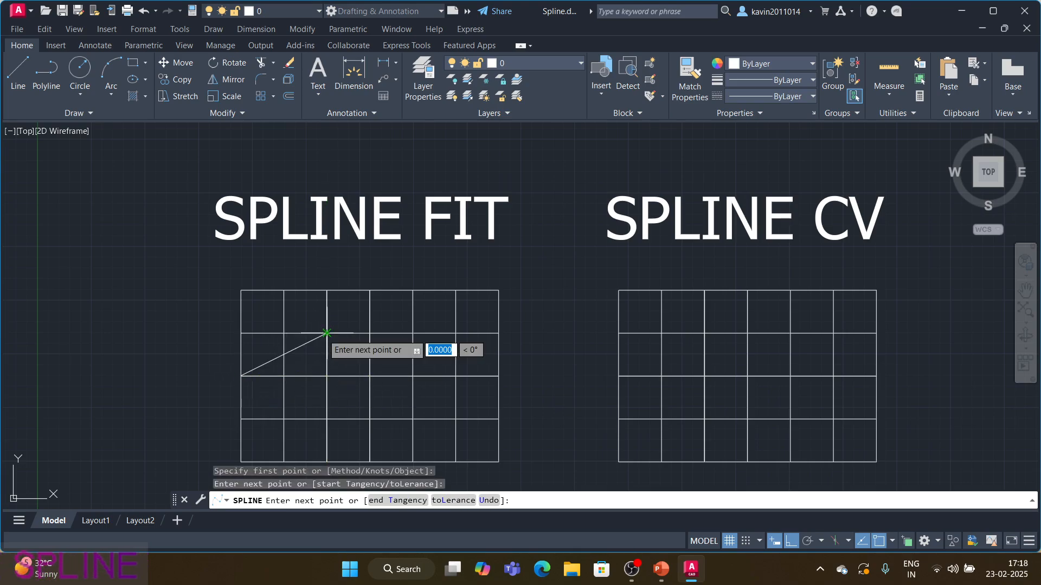
click(370, 291)
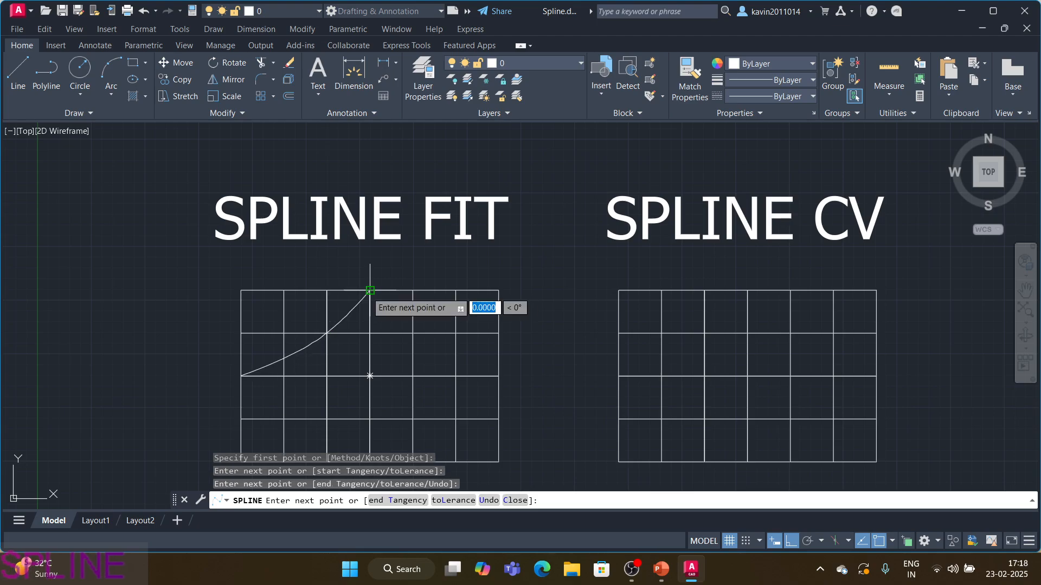
click(412, 333)
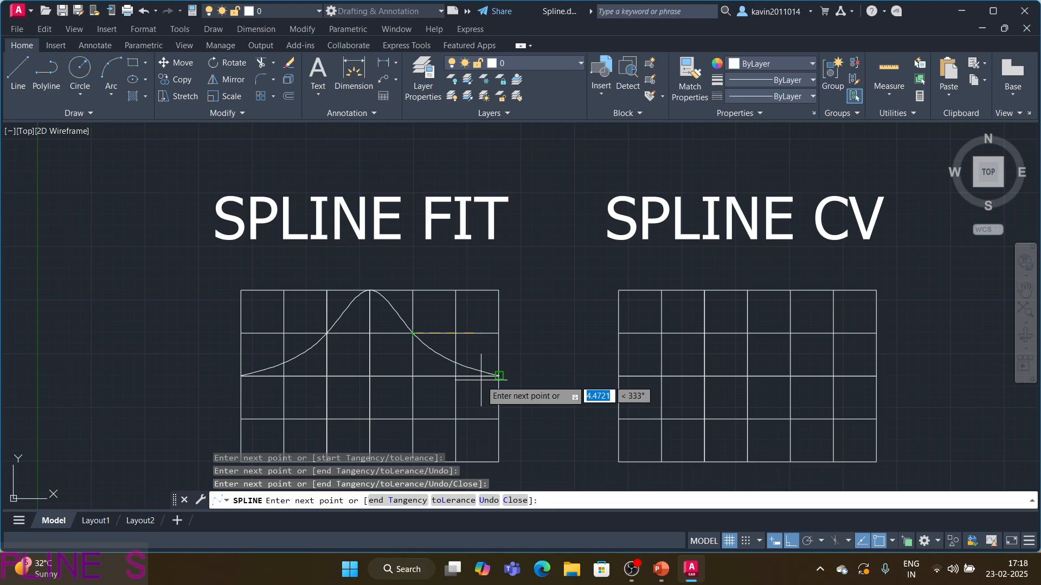
click(499, 375)
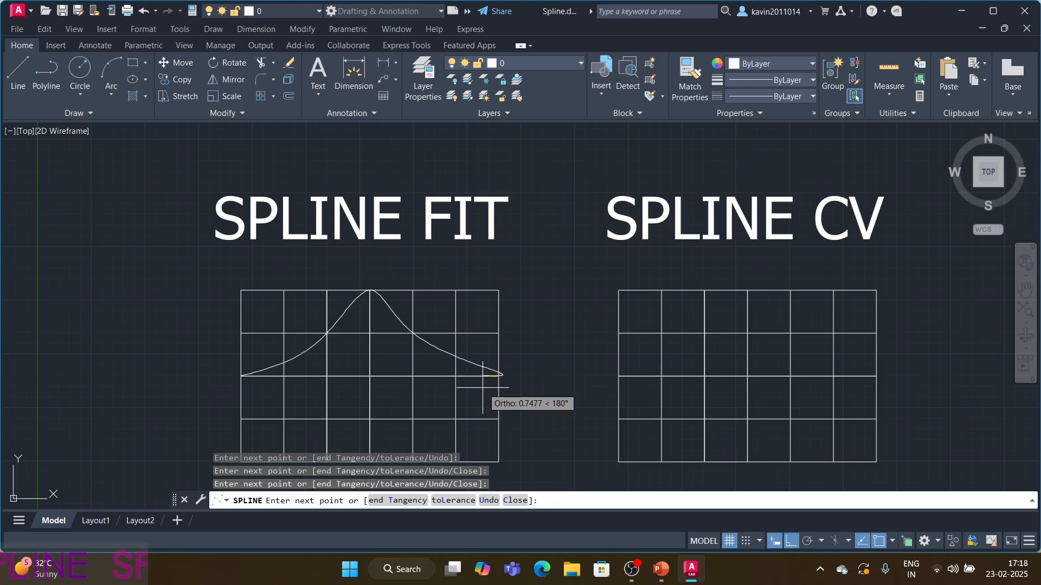
key(Return)
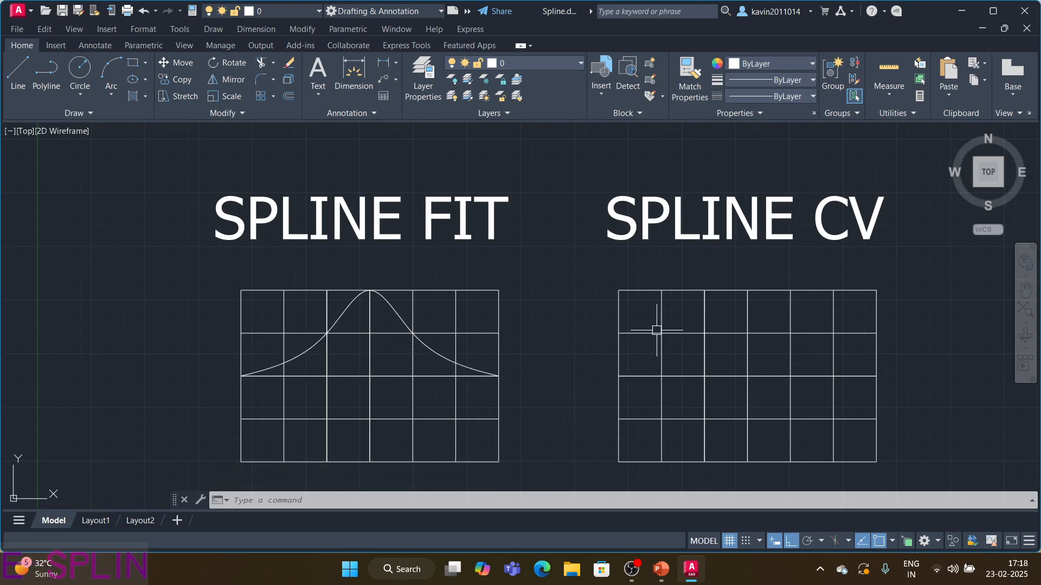
click(214, 30)
mouse_move(263, 243)
click(337, 252)
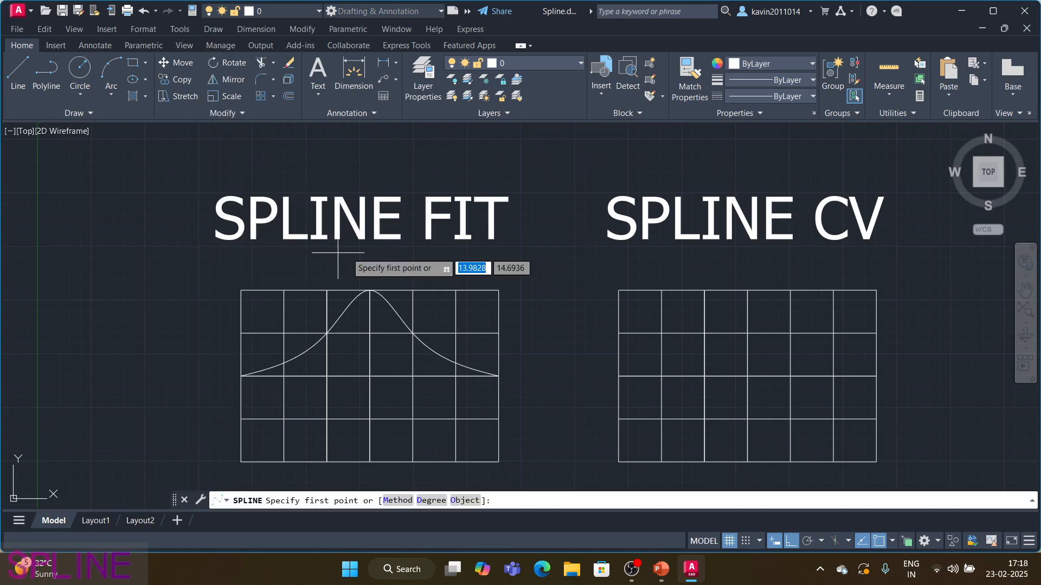
right_click(618, 375)
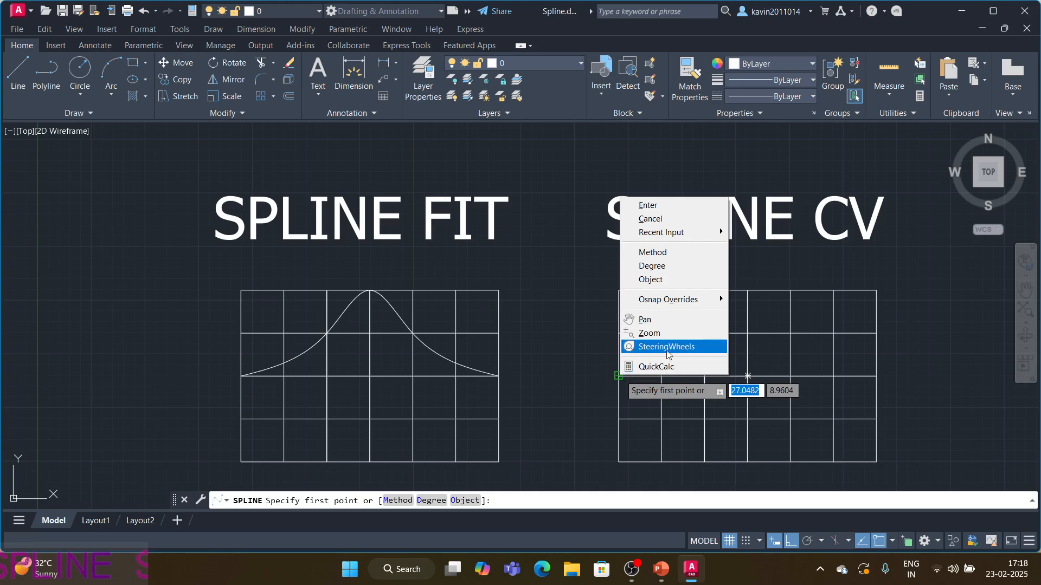
click(606, 362)
key(Escape)
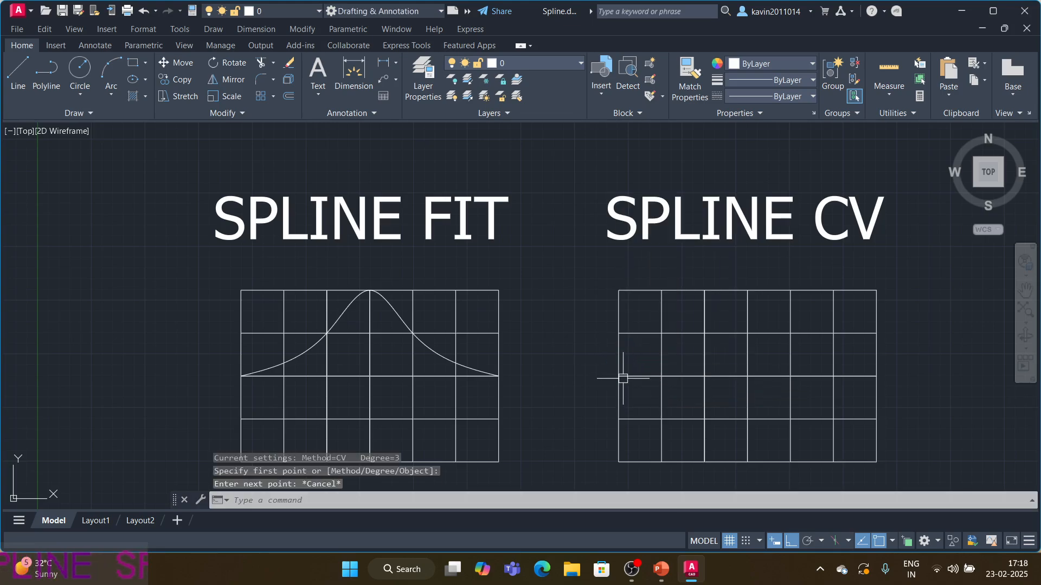
Step: Try a four-point control-vertices spline in the SPLINE CV grid, starting at the left edge's midpoint and peaking at the top centre, and undo it
key(Return)
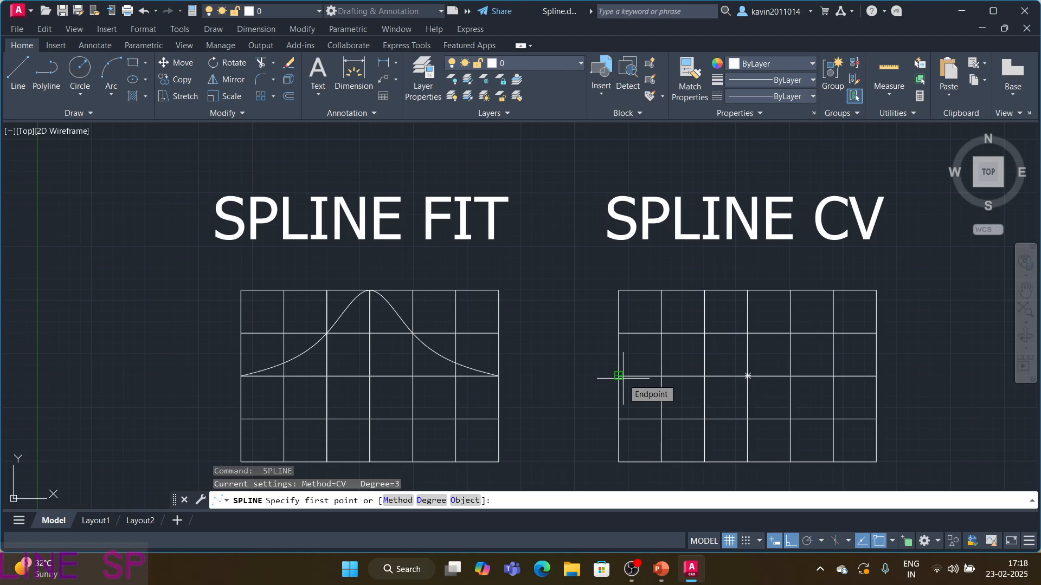
click(618, 376)
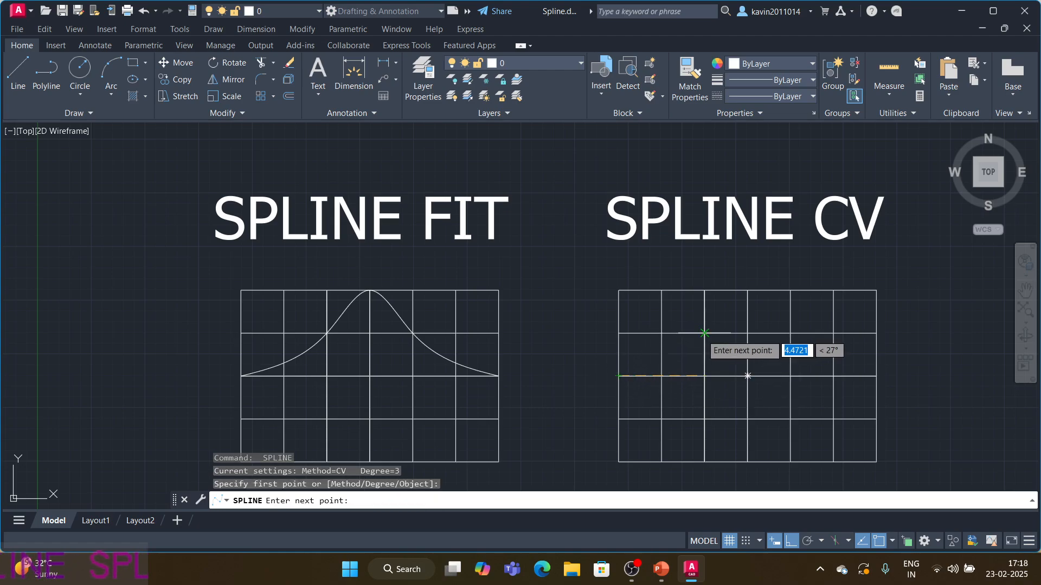
click(704, 332)
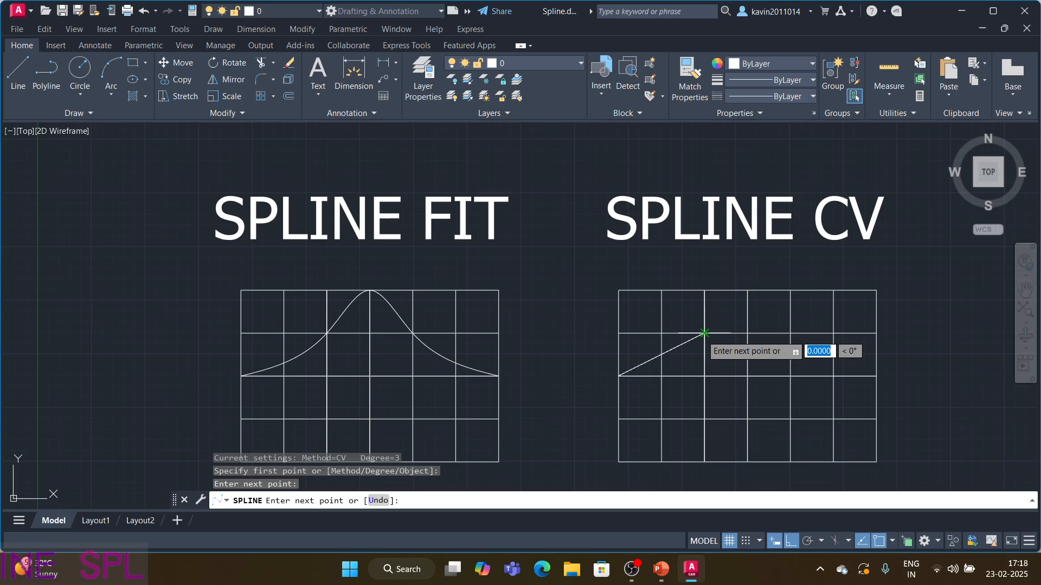
click(747, 290)
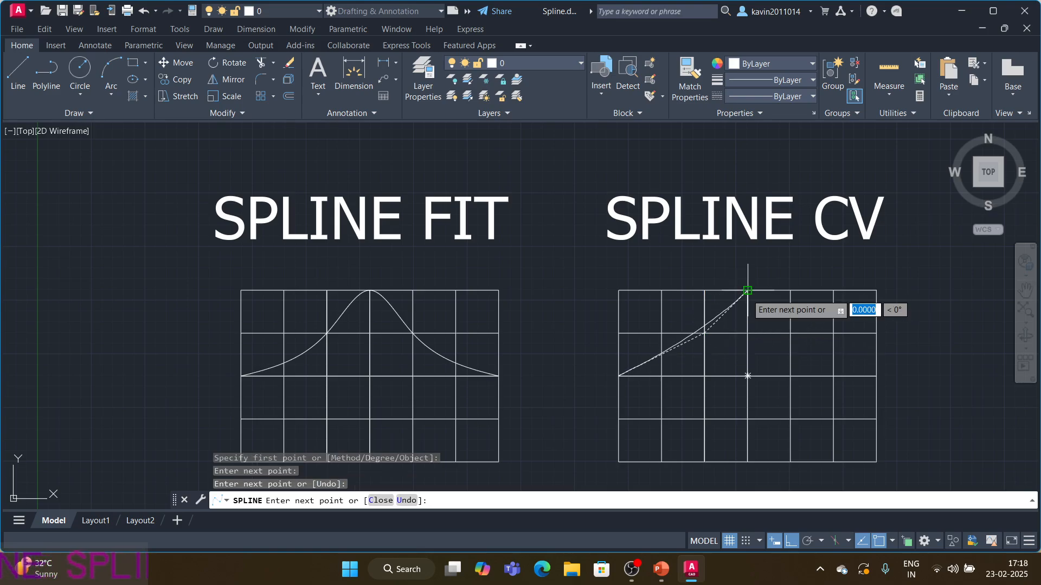
click(790, 333)
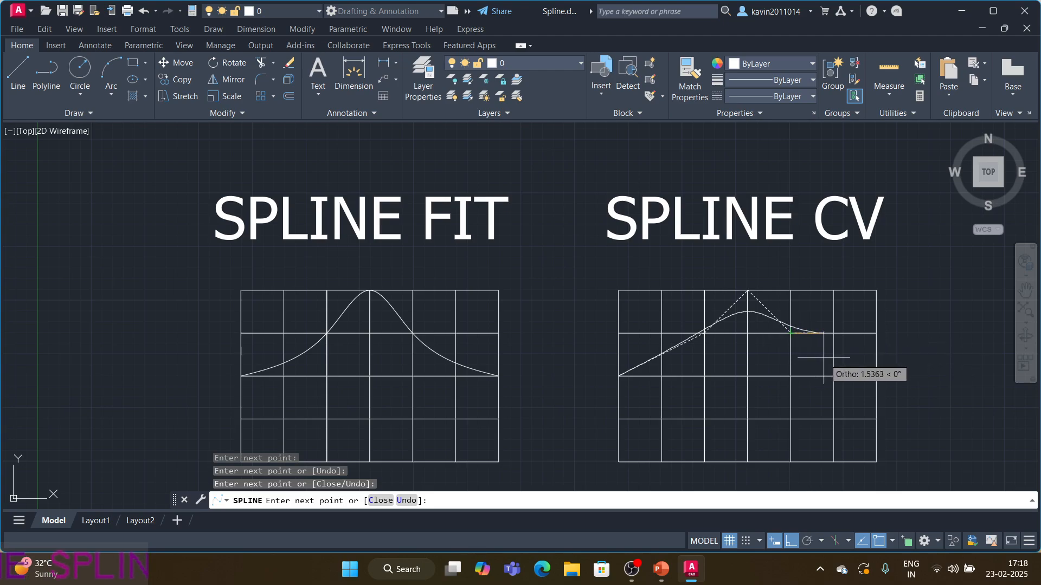
right_click(865, 374)
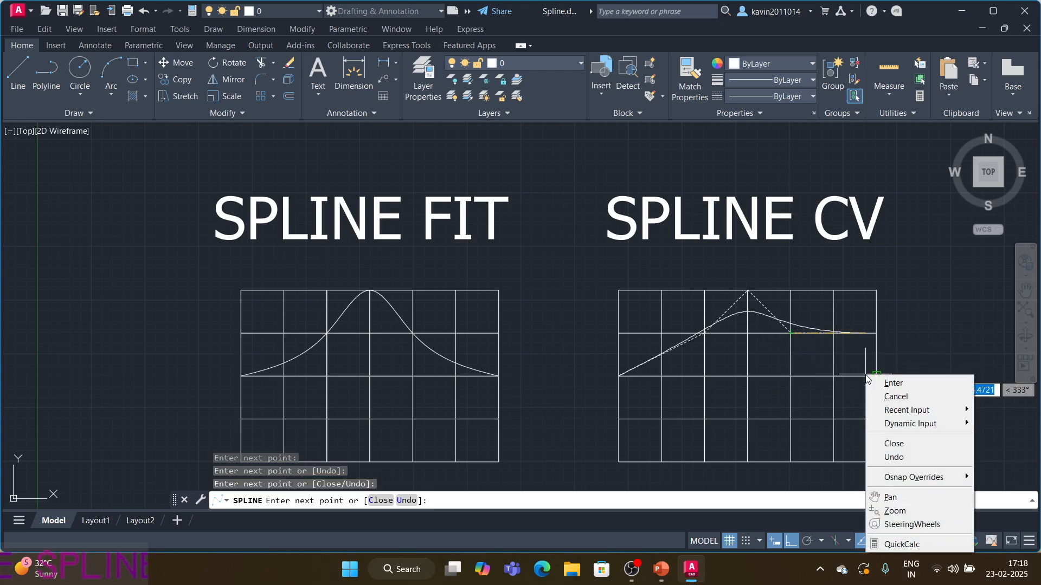
click(894, 383)
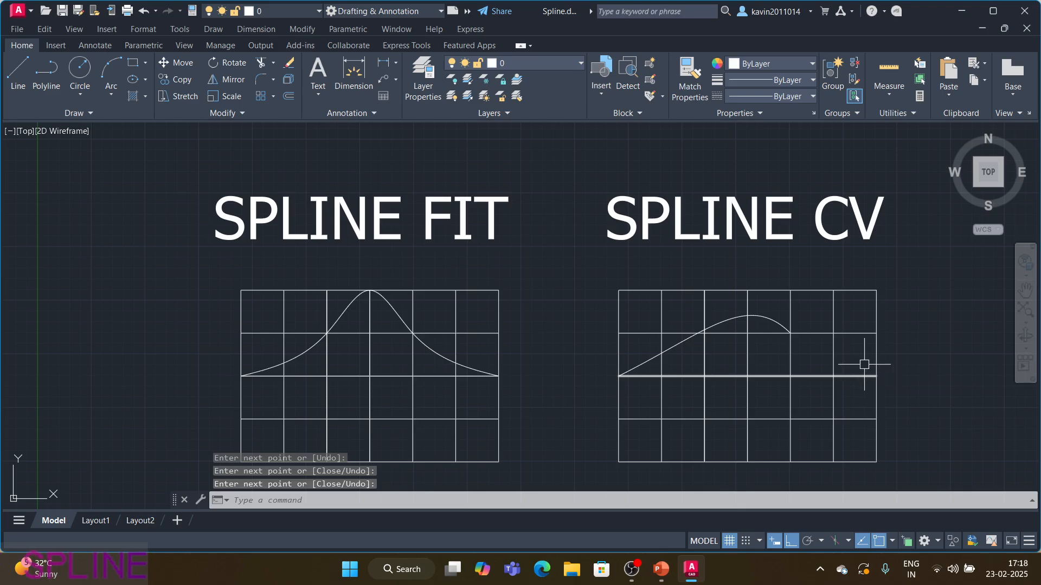
text(u)
key(Return)
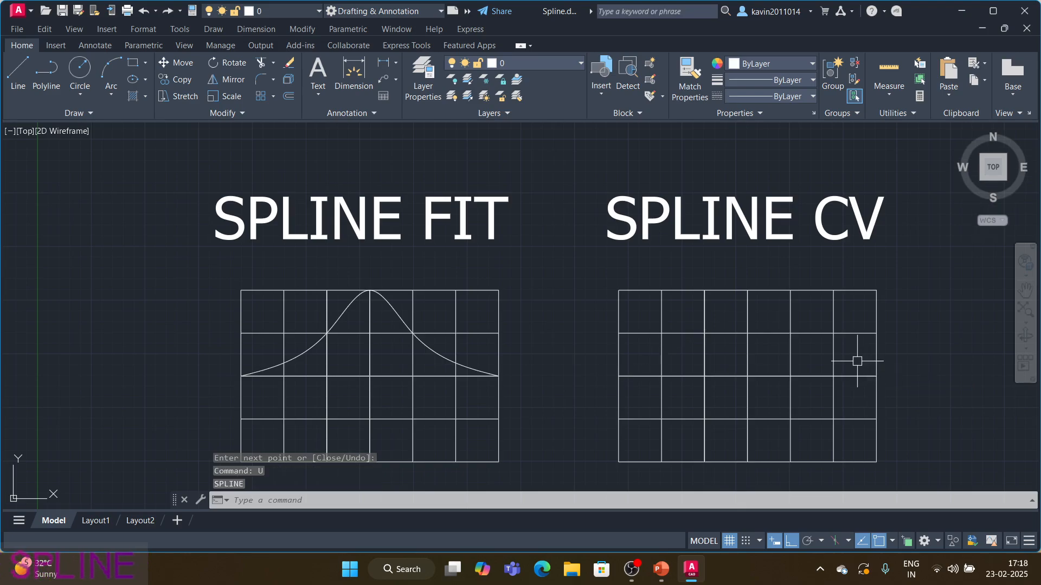
Step: Draw a control-vertices spline in the SPLINE CV grid, using the same five grid points as the fit spline
key(Return)
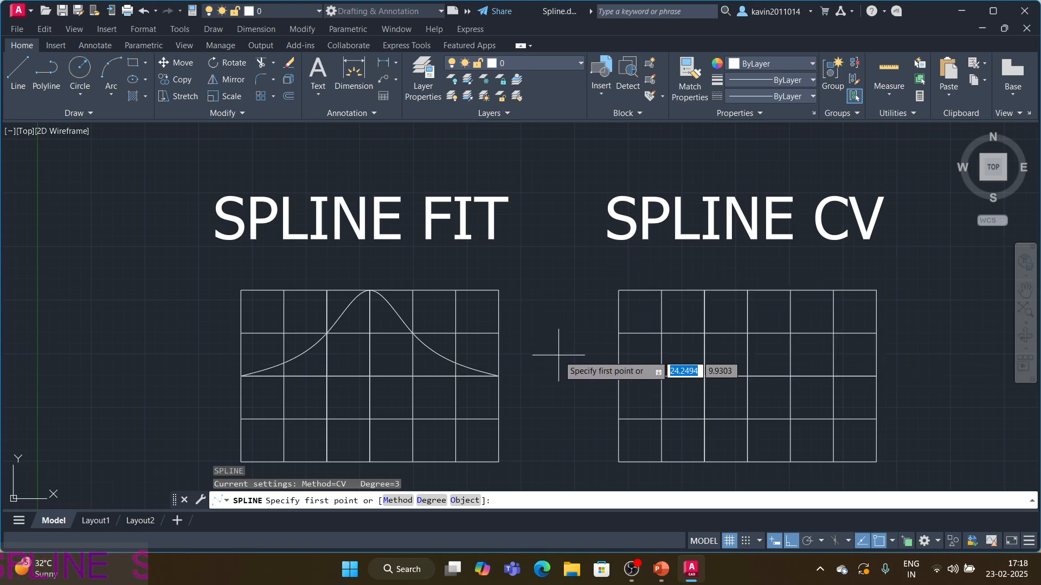
click(613, 375)
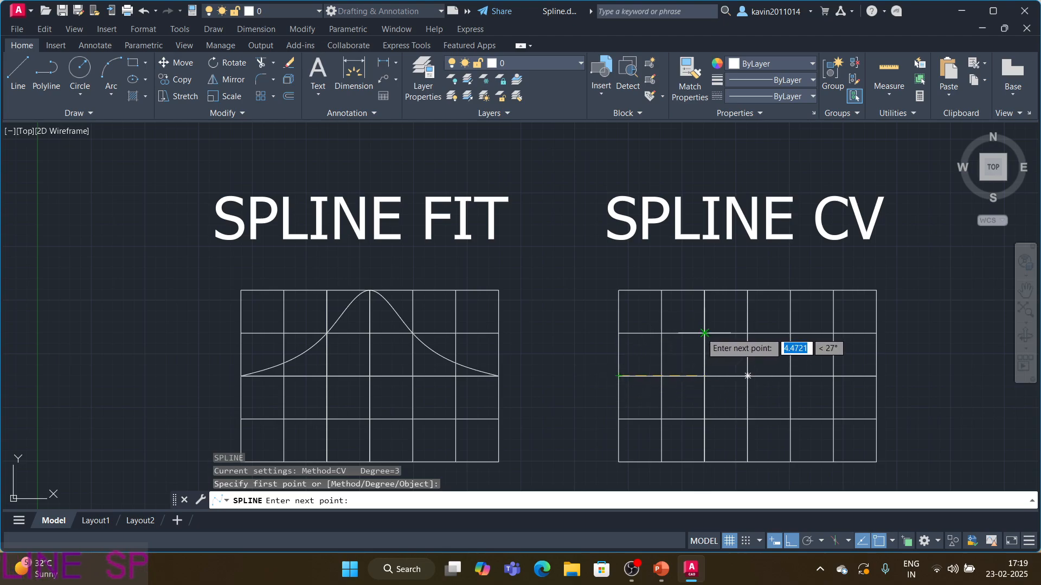
click(704, 332)
click(748, 291)
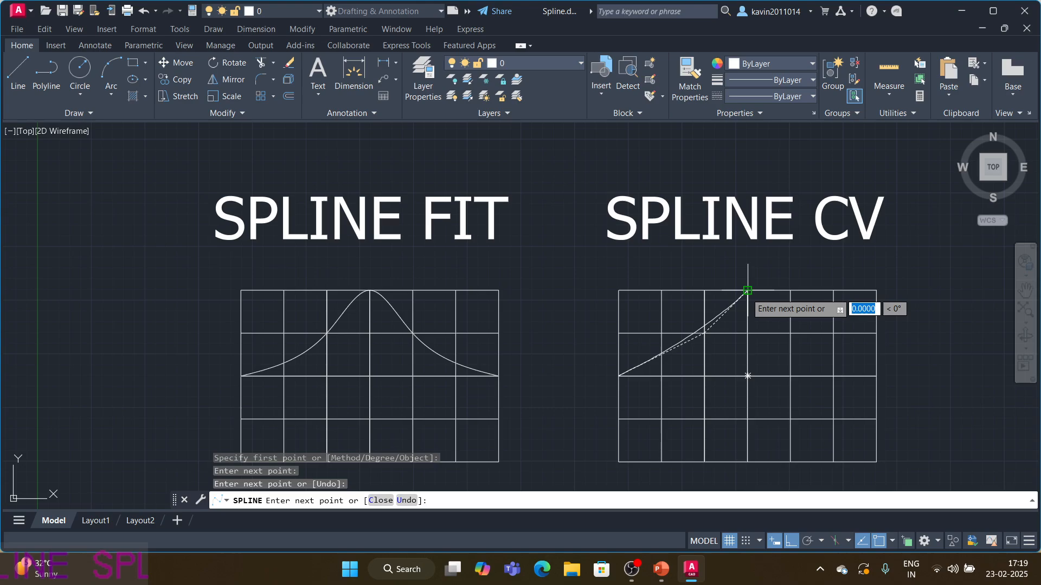
click(790, 332)
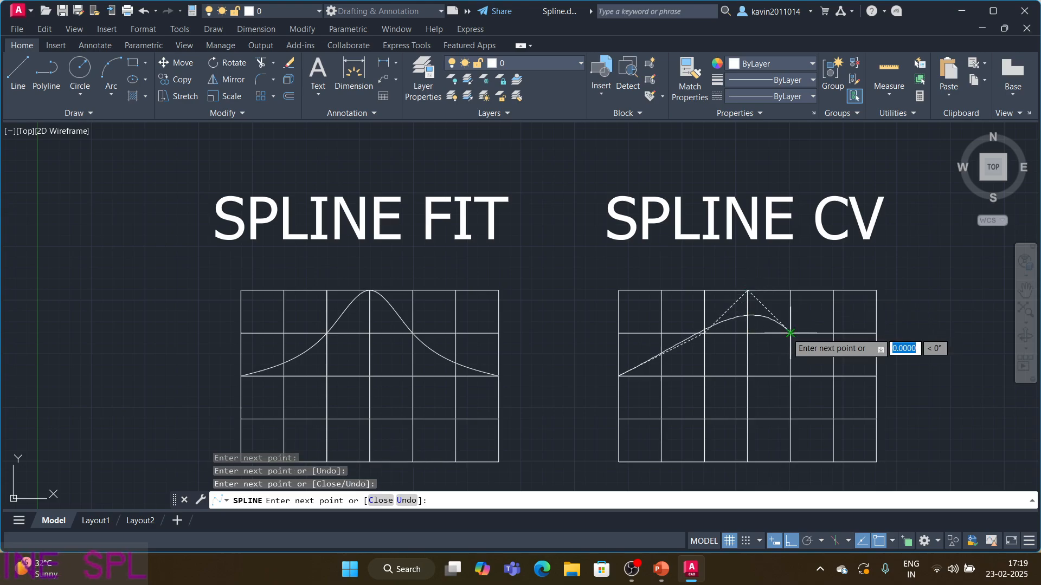
click(862, 373)
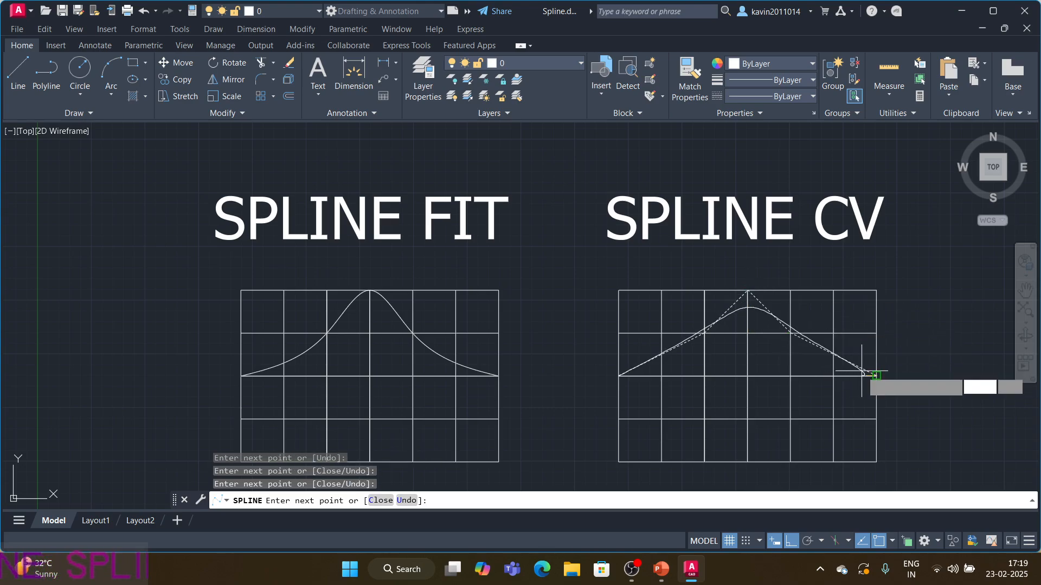
key(Return)
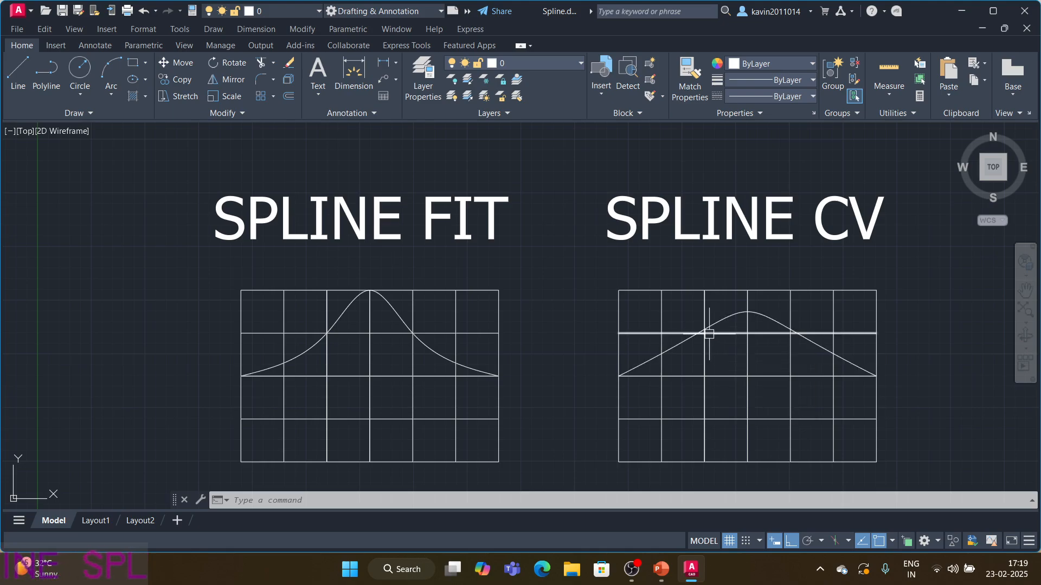
Step: Select both splines to compare the control-vertex and fit-point grips, and clear the selection
click(734, 316)
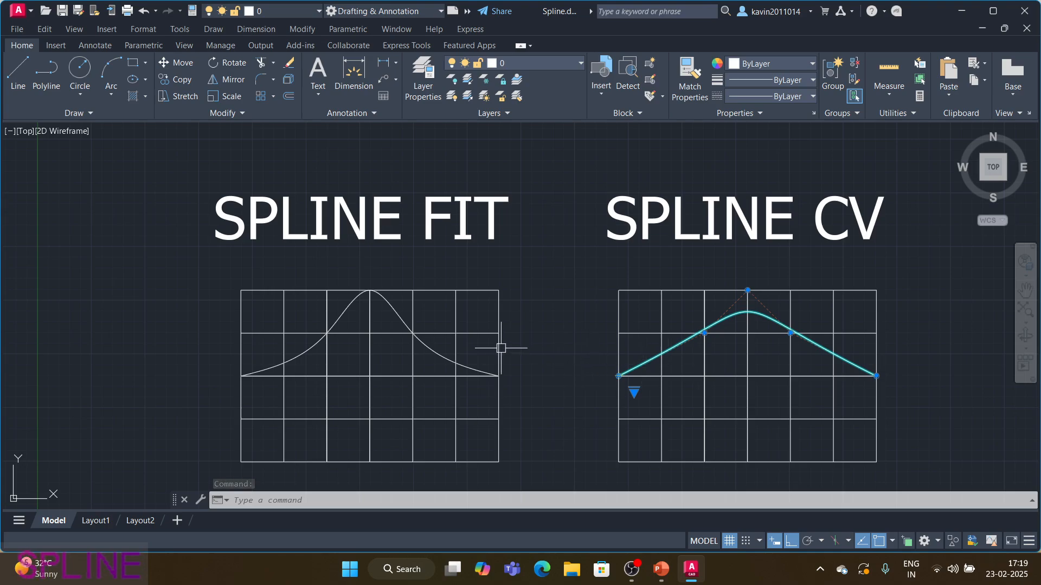
click(344, 310)
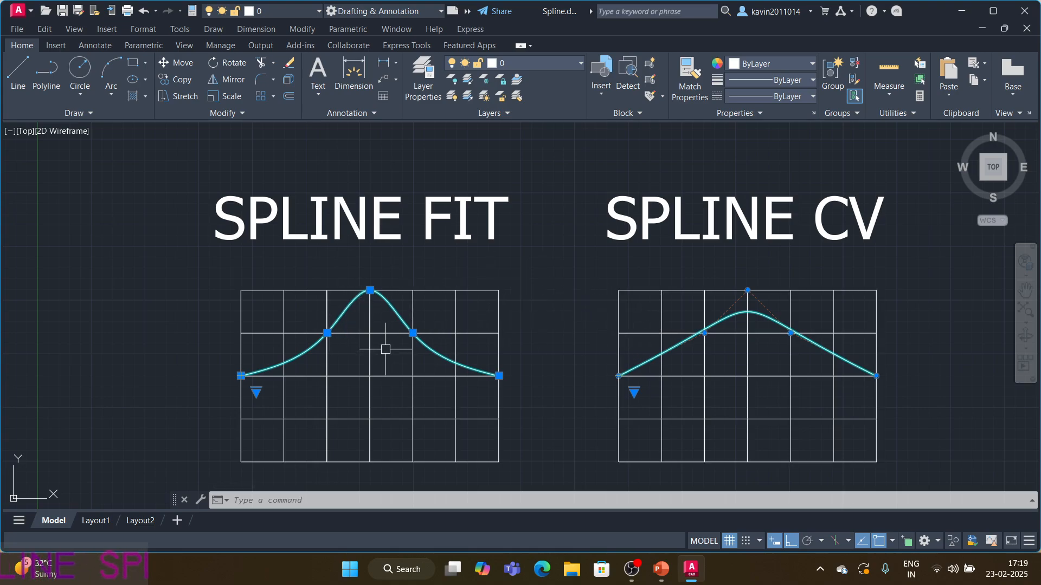
key(Escape)
key(Escape)
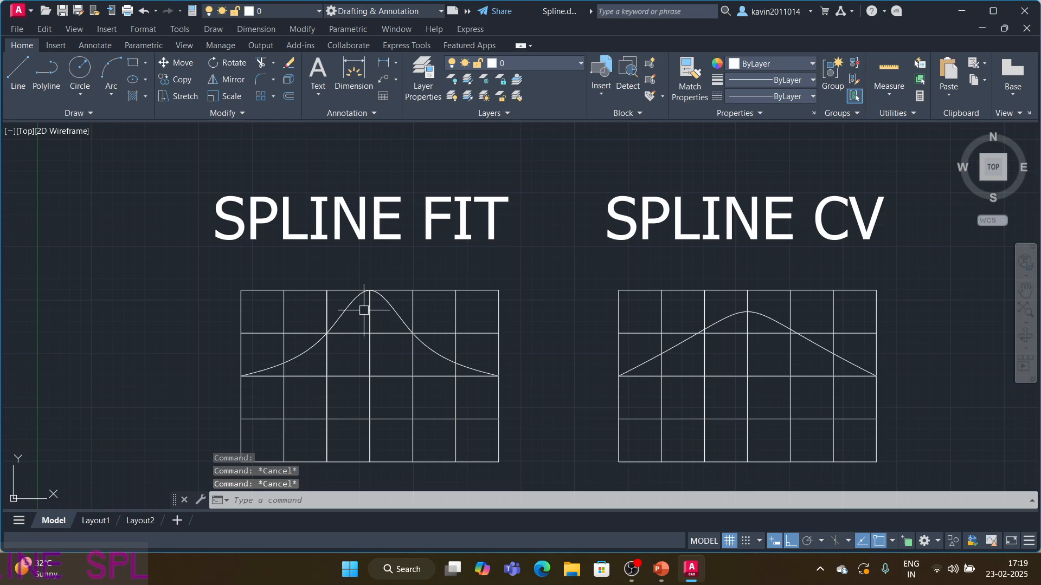
Step: Select the fit-point spline and stretch its peak fit point straight up above the top edge of the grid
click(352, 299)
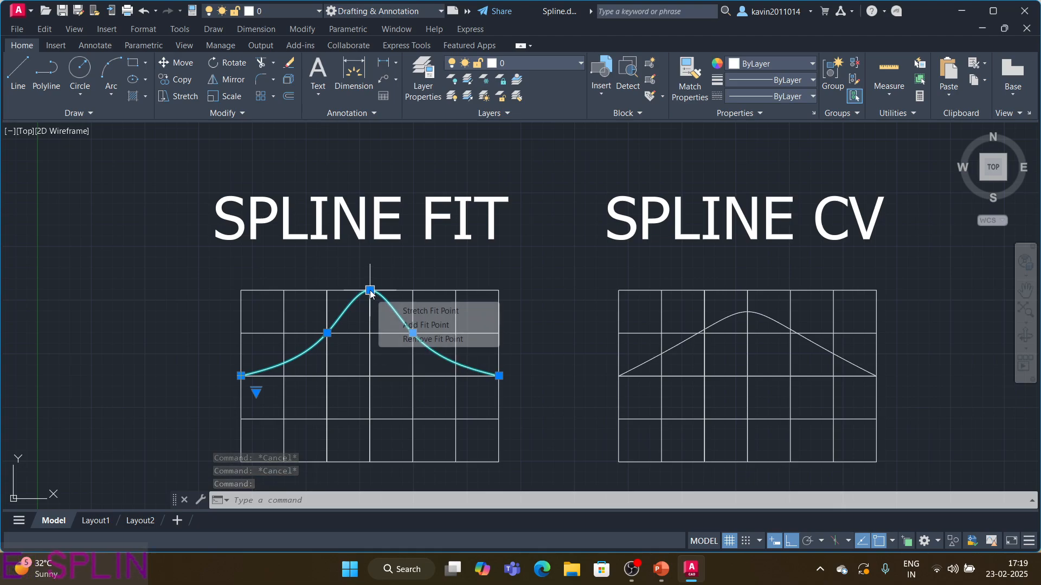
click(371, 291)
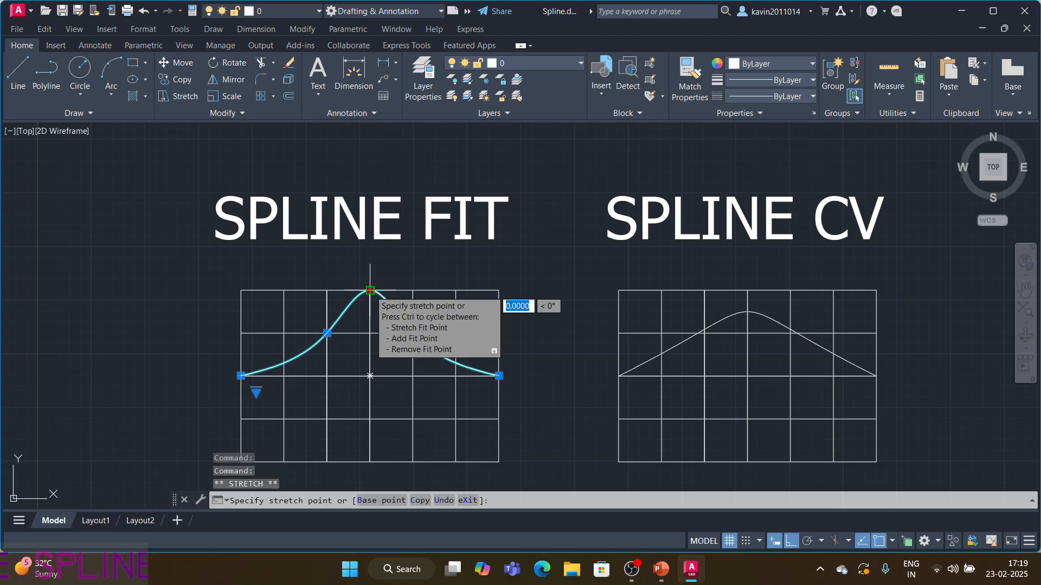
right_click(370, 291)
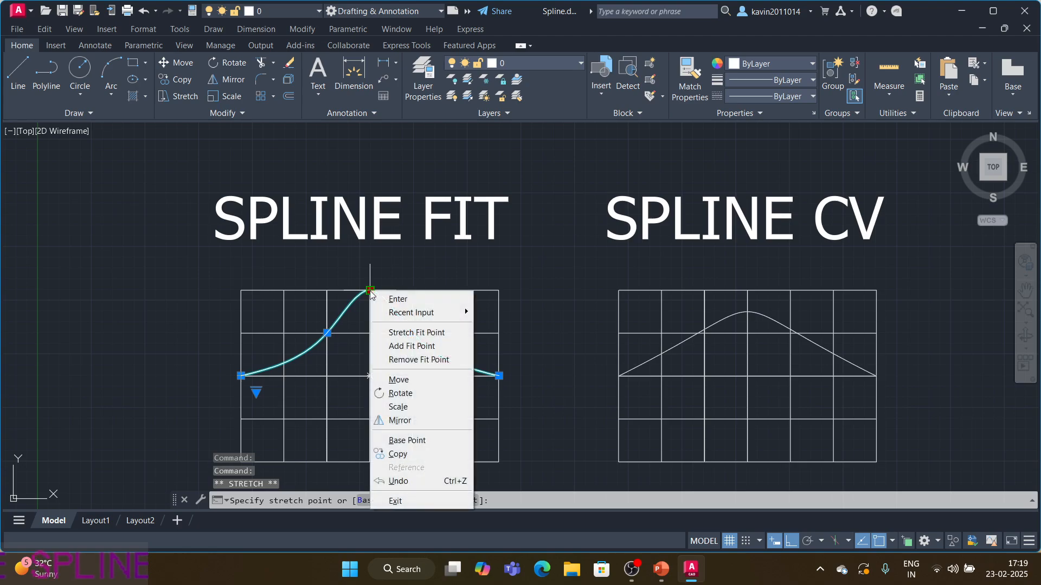
click(416, 336)
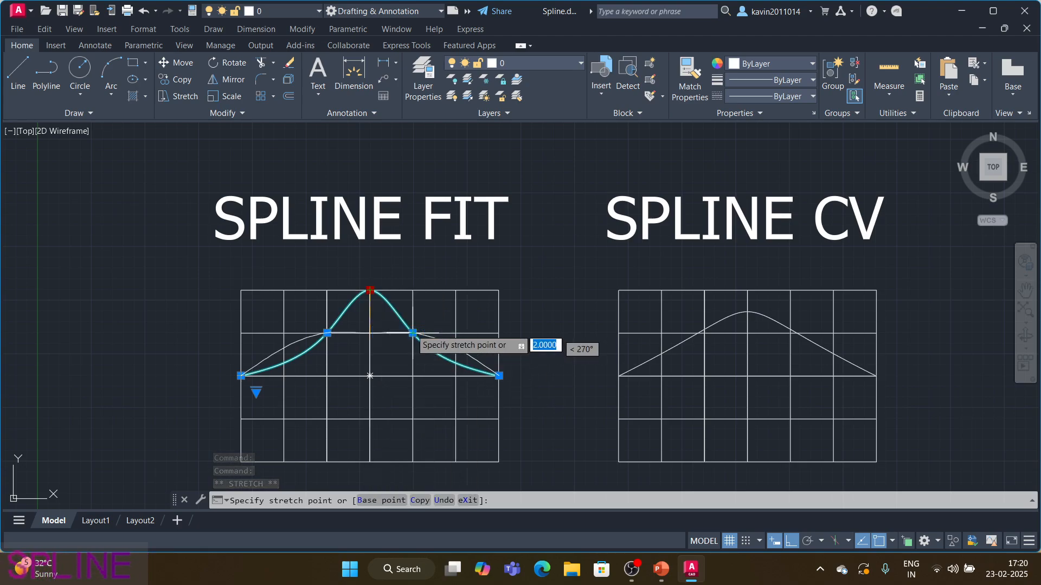
click(370, 291)
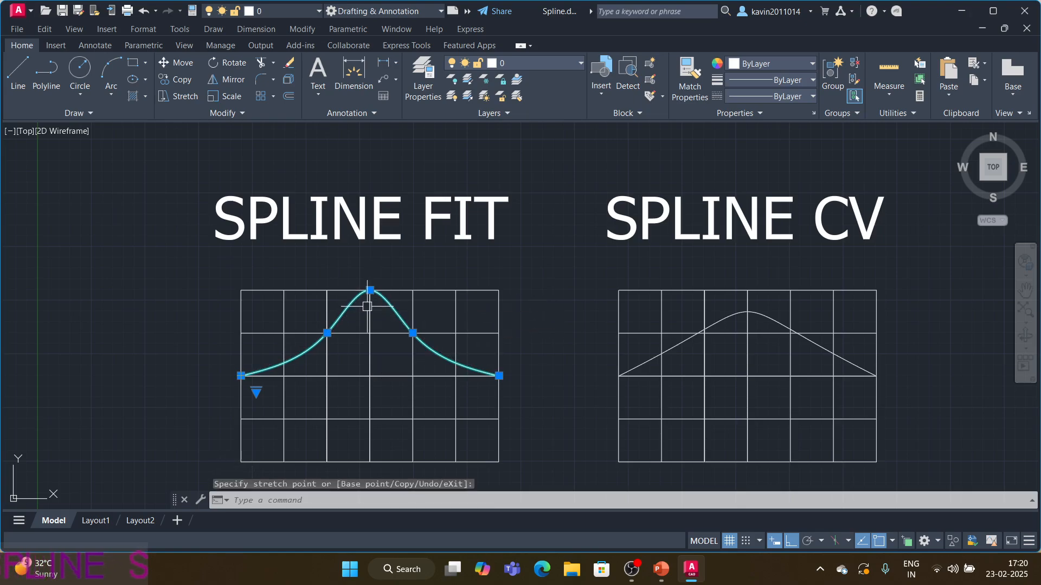
click(369, 290)
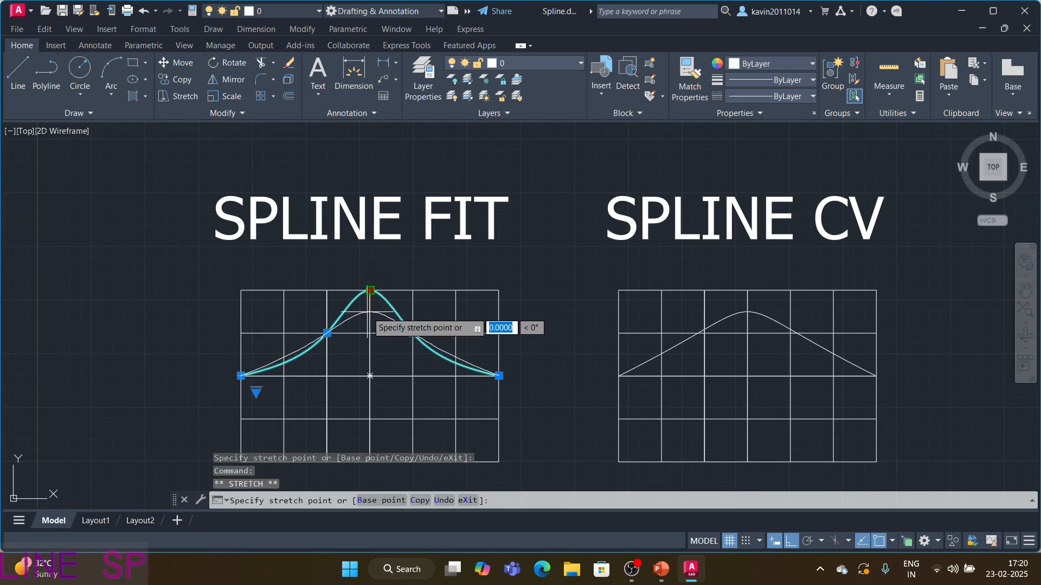
click(370, 293)
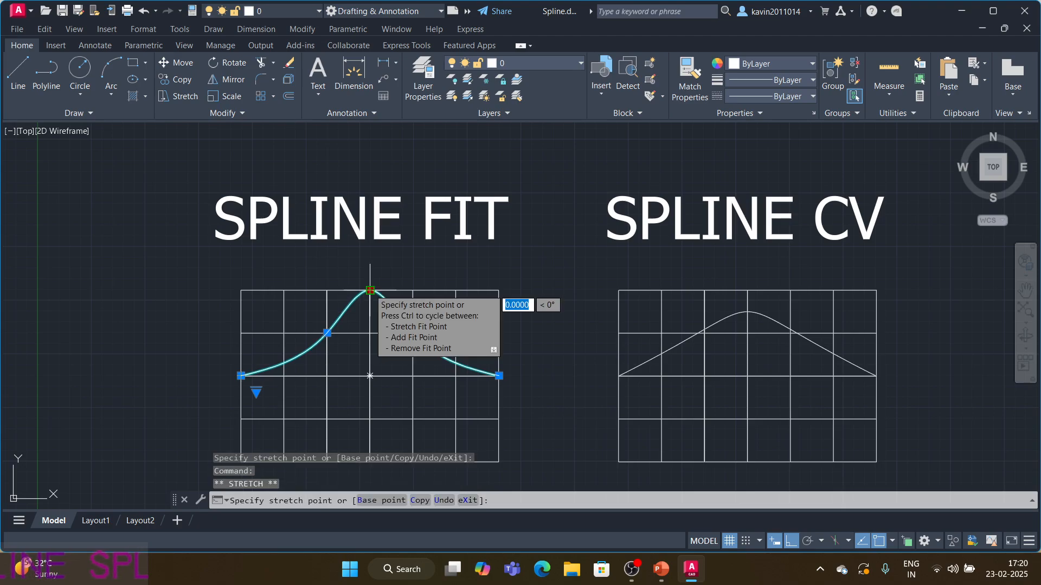
click(374, 257)
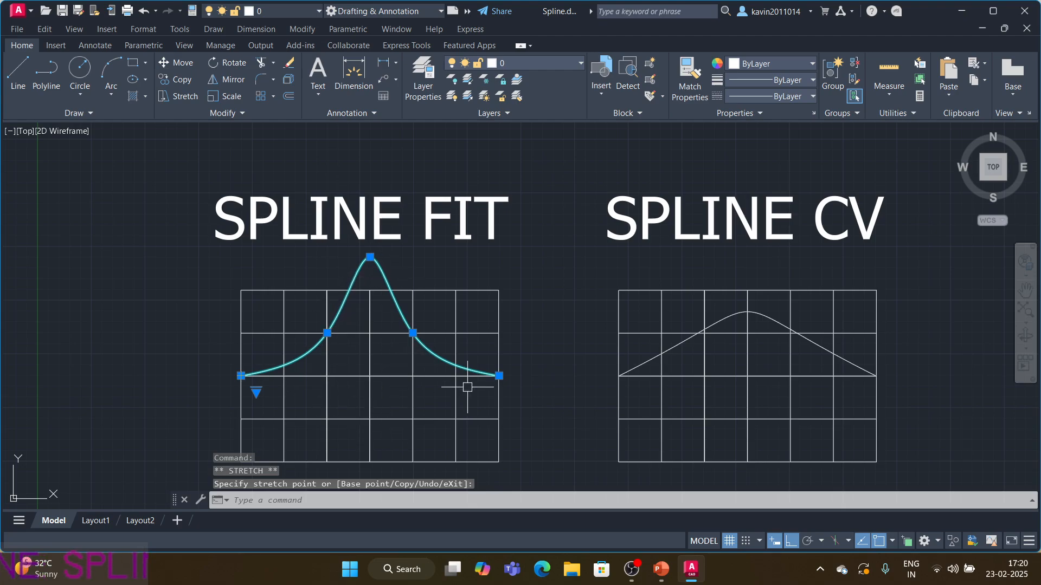
Step: Add a fit point after the raised peak, on the grid's top edge one column right of centre
click(369, 257)
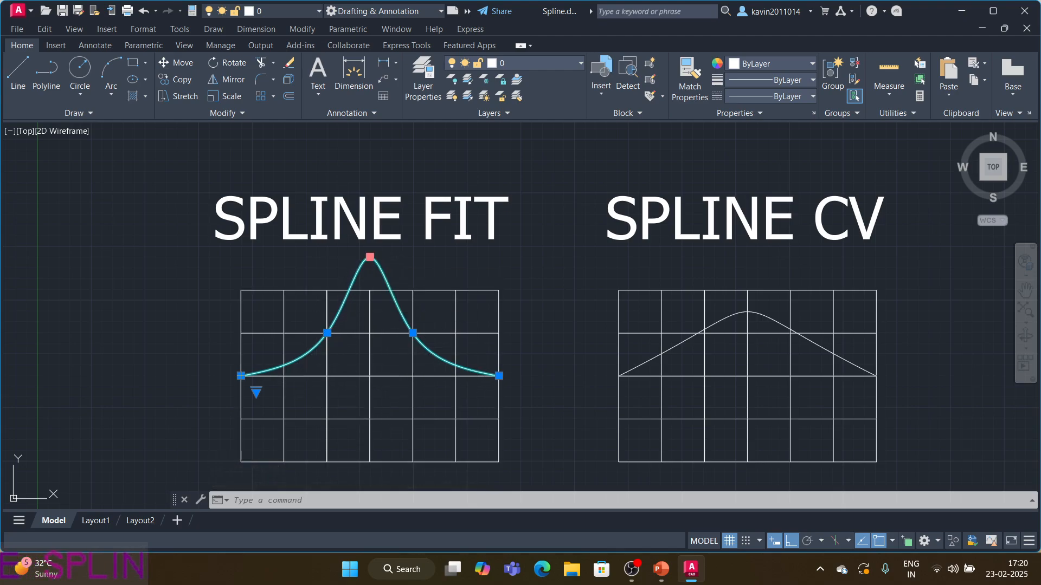
right_click(370, 257)
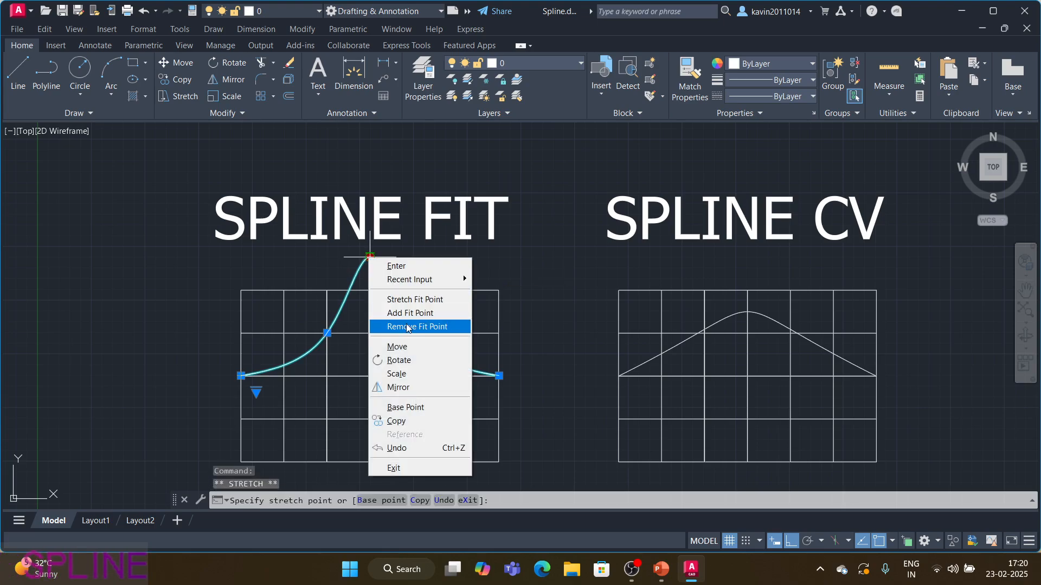
click(404, 314)
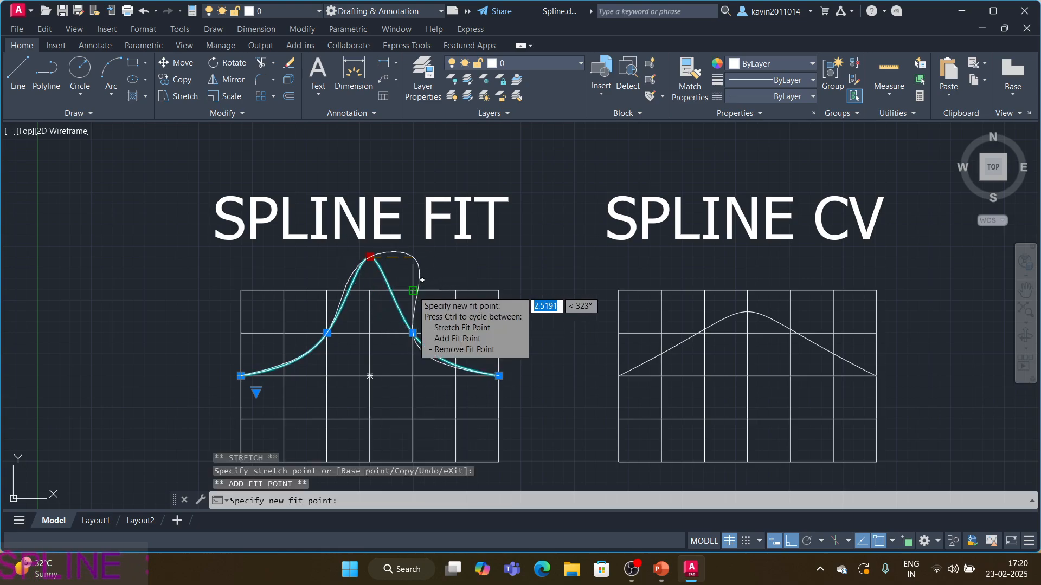
click(407, 290)
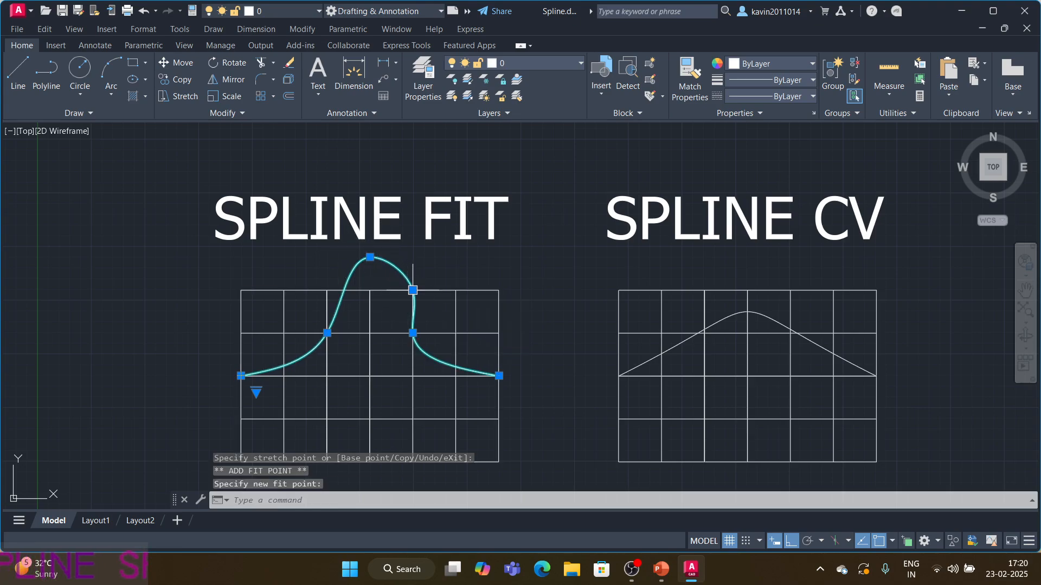
Step: Remove the fit point on the SPLINE FIT grid's top edge, one column right of centre
click(413, 290)
right_click(413, 290)
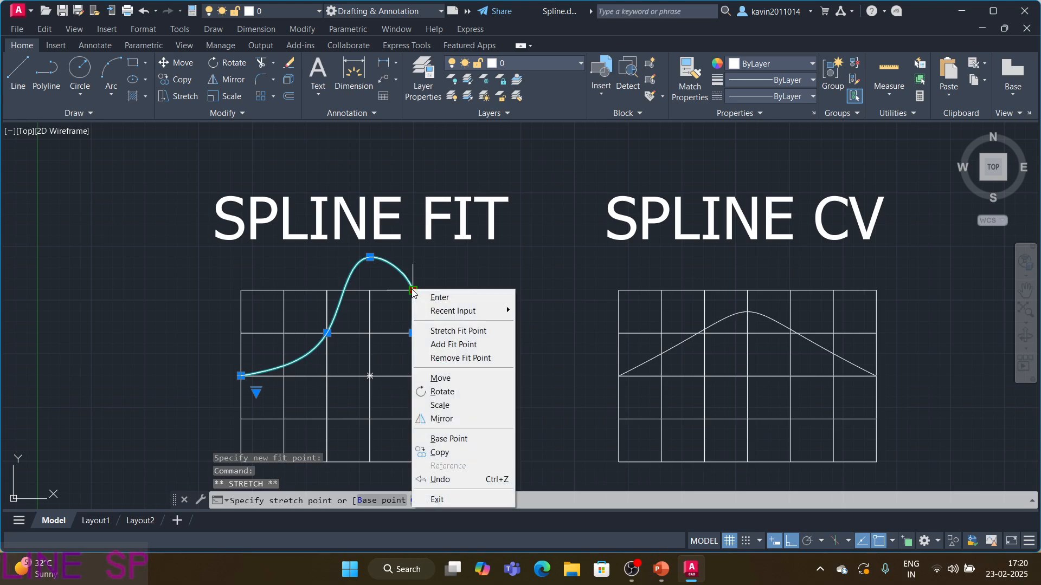
click(458, 358)
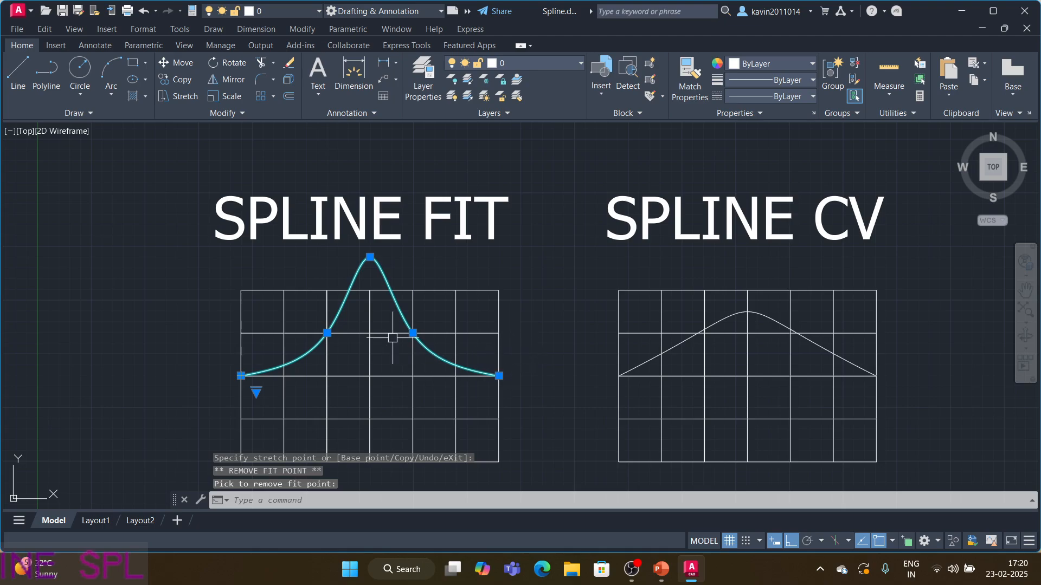
Step: Stretch the fit spline's peak fit point back down to the top centre of its grid
click(370, 257)
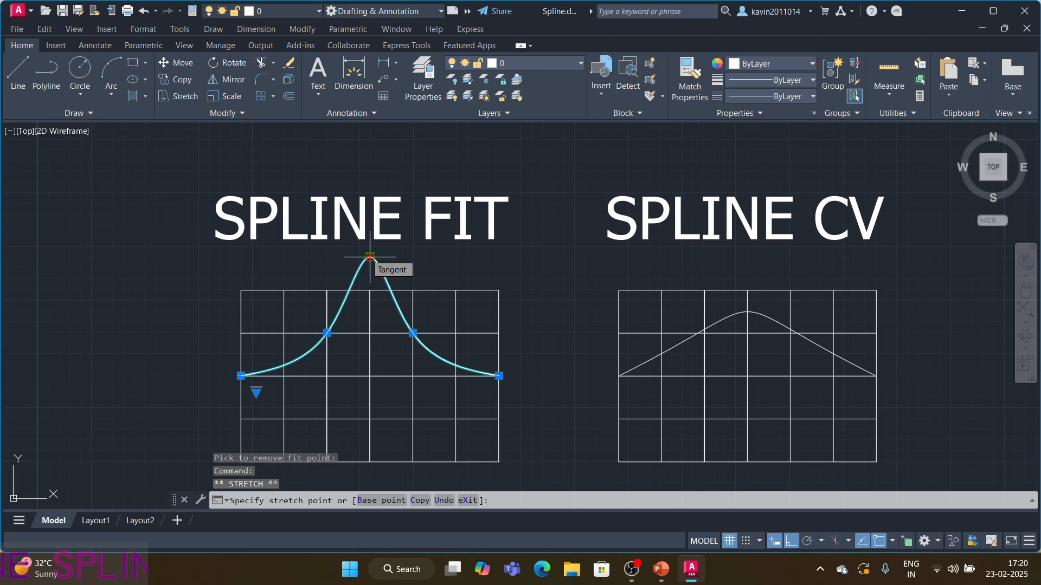
click(370, 256)
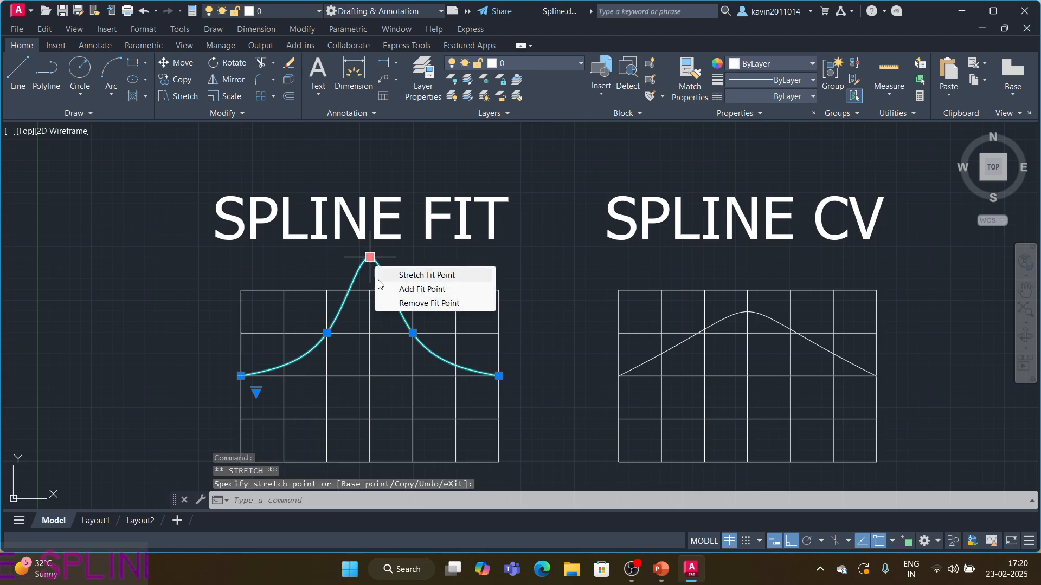
click(418, 275)
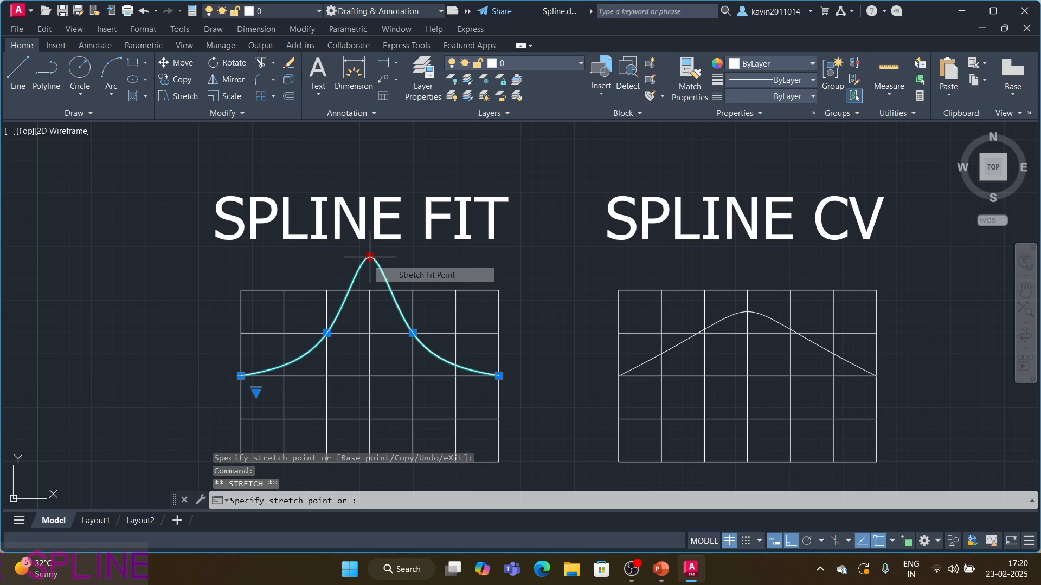
click(370, 290)
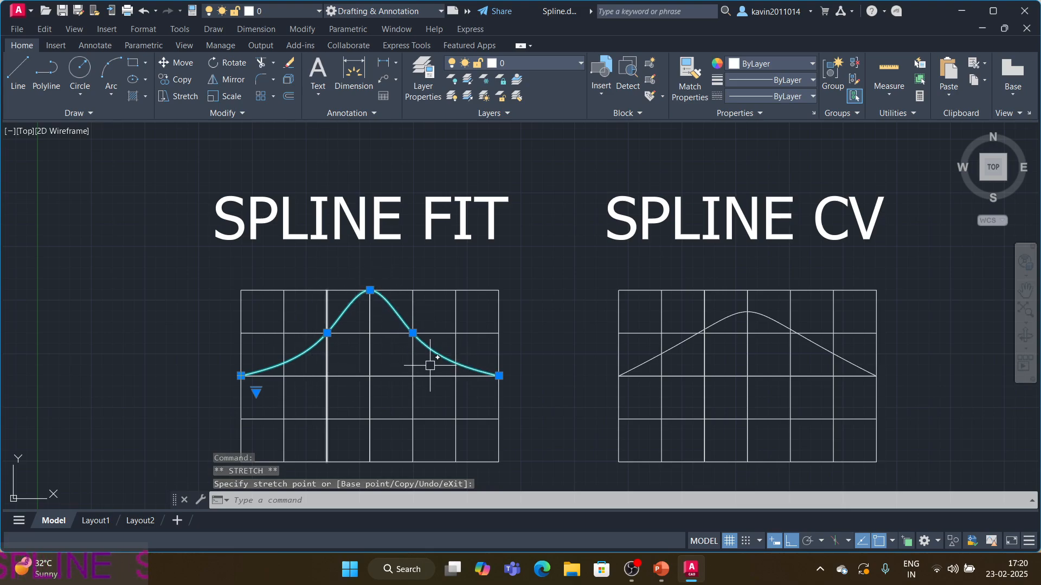
Step: Select the control-vertices spline and stretch its peak vertex 2 units straight down, level with the two neighbouring vertices
click(724, 315)
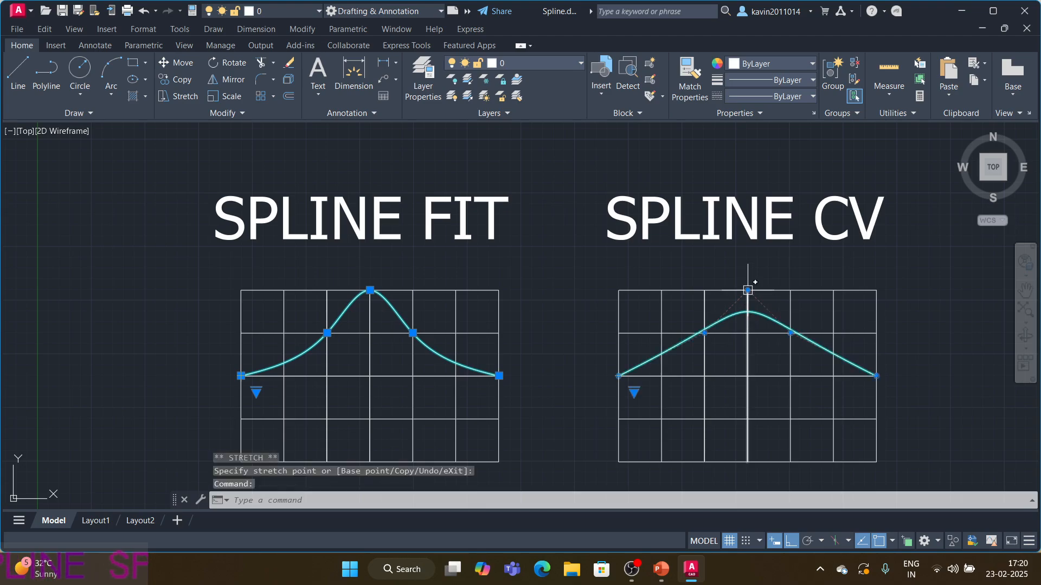
mouse_move(748, 291)
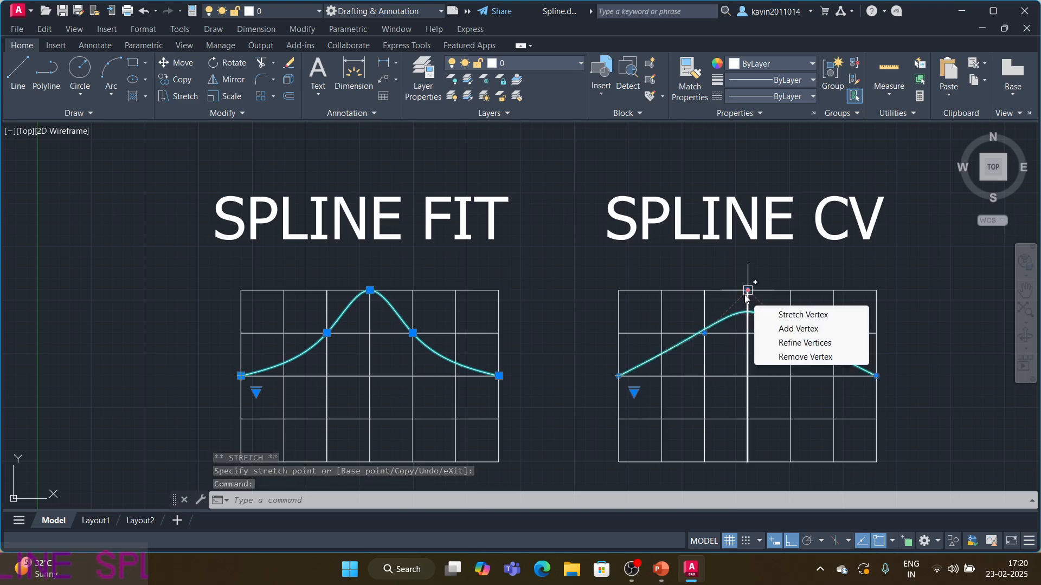
click(747, 291)
right_click(747, 293)
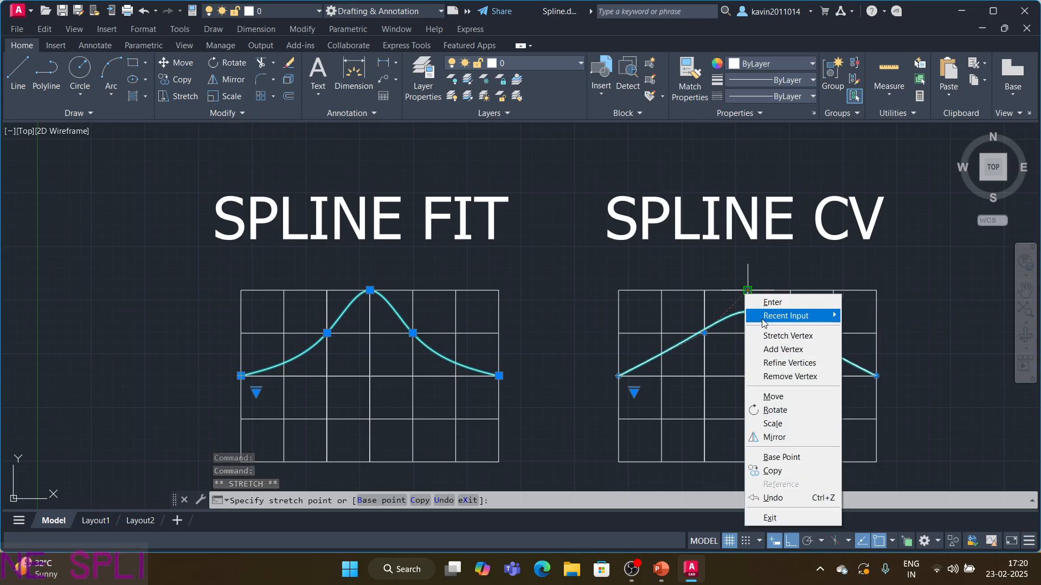
click(770, 337)
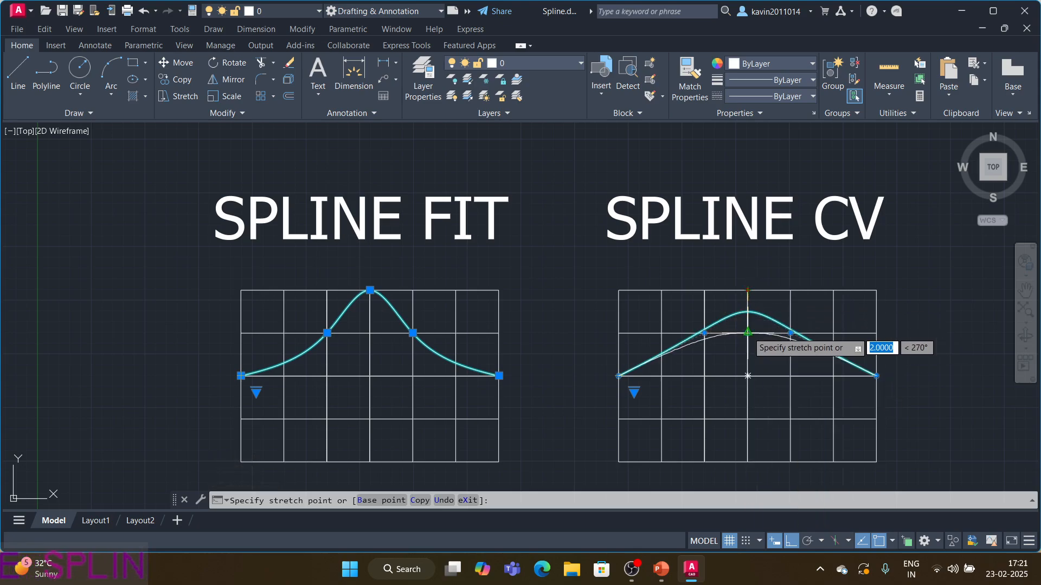
right_click(749, 335)
key(Escape)
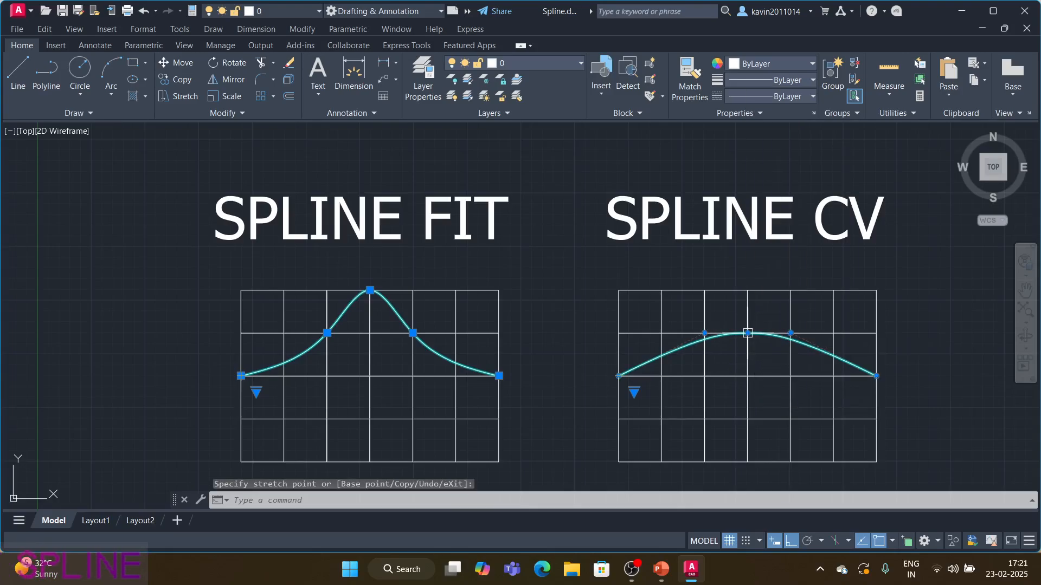
Step: Add a control vertex after the middle one, on the SPLINE CV grid's top edge one column right of centre
click(747, 333)
right_click(747, 333)
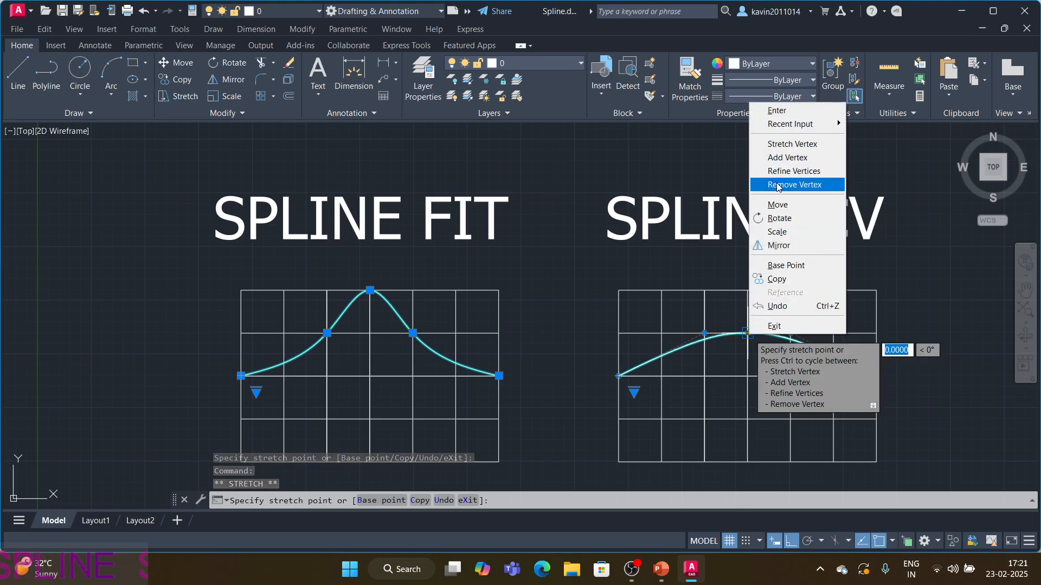
click(783, 158)
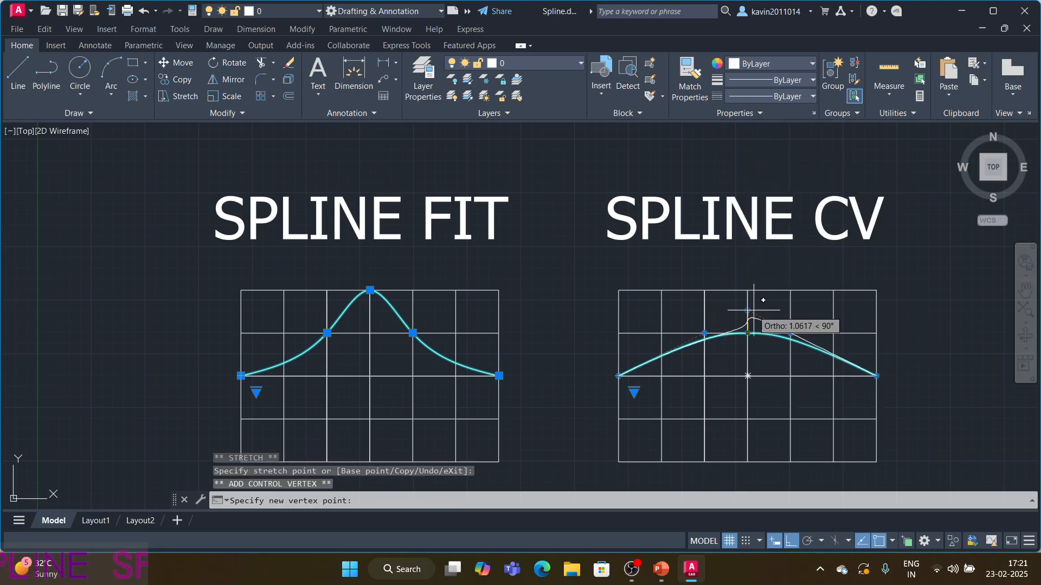
click(785, 299)
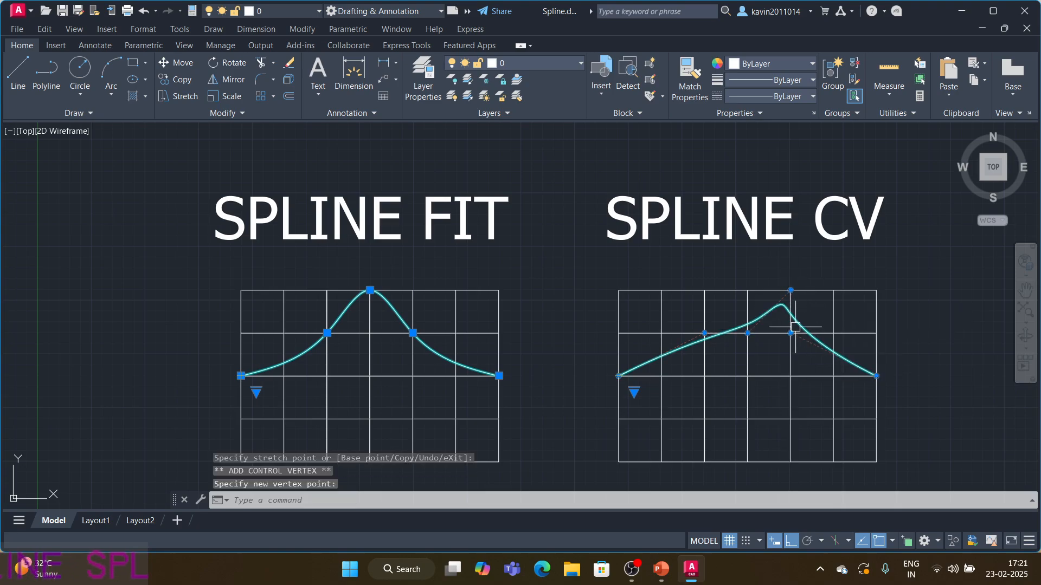
Step: Remove the control vertex on the SPLINE CV grid's top edge and clear the selection of both splines
click(790, 291)
right_click(790, 292)
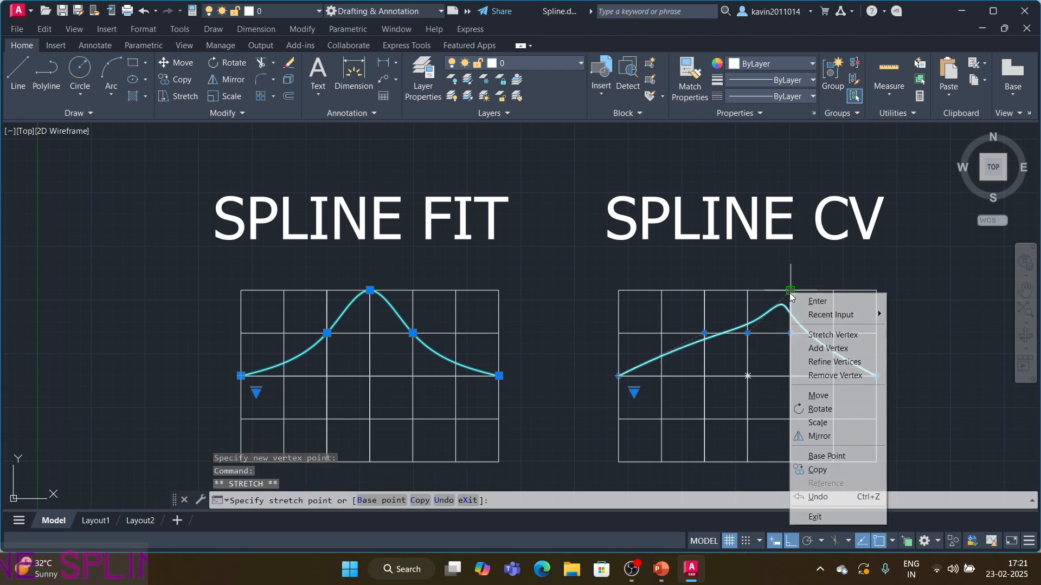
click(847, 377)
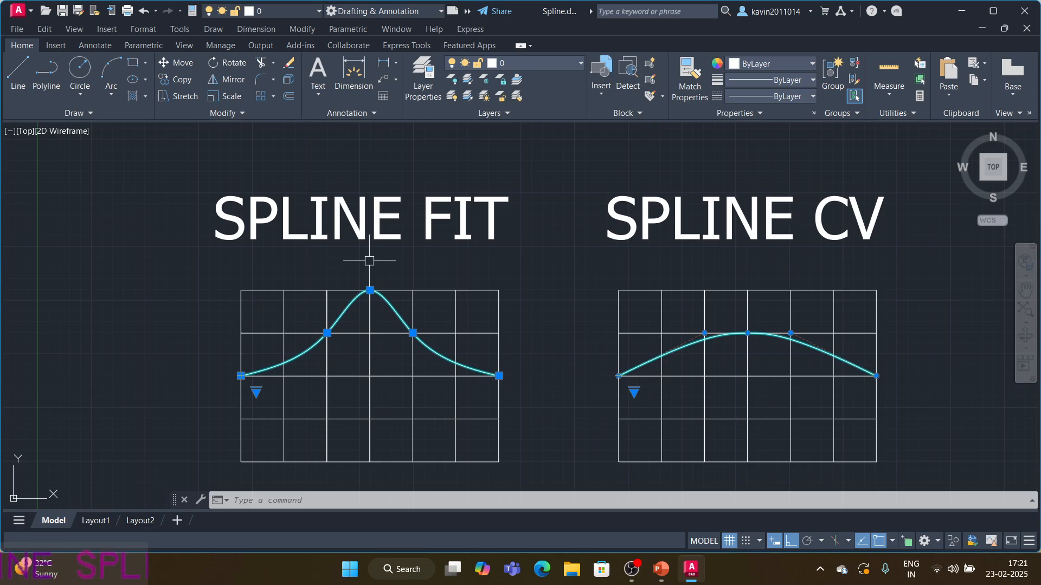
key(Escape)
key(Escape)
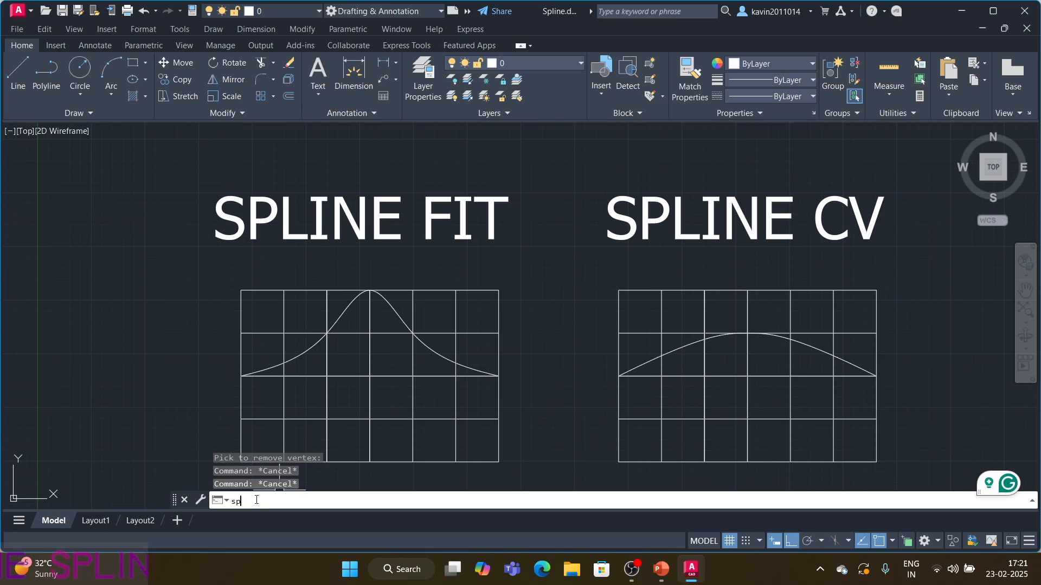
Step: Start the Spline command and set its creation method to Fit
key(Return)
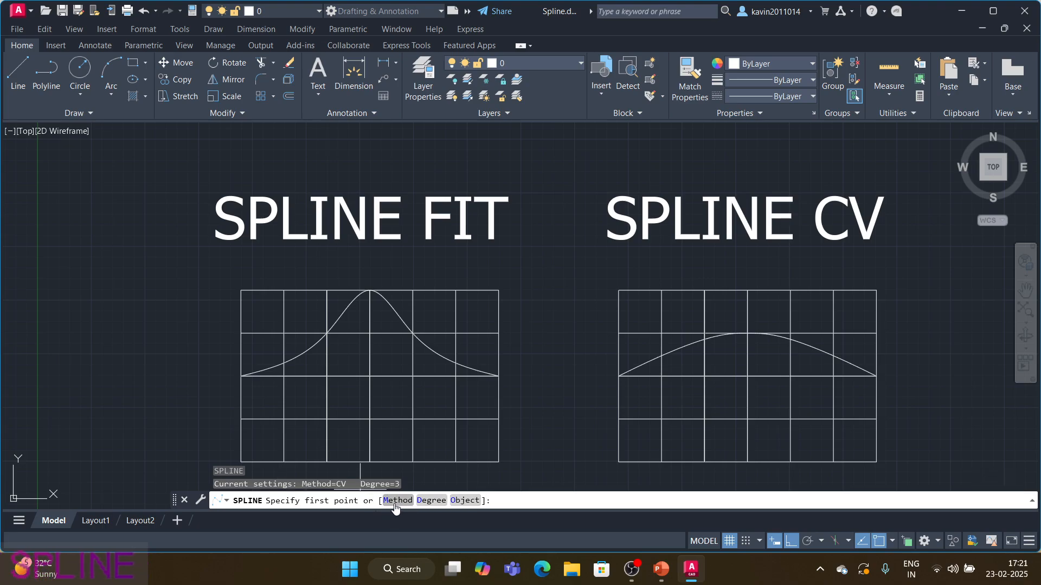
text(m)
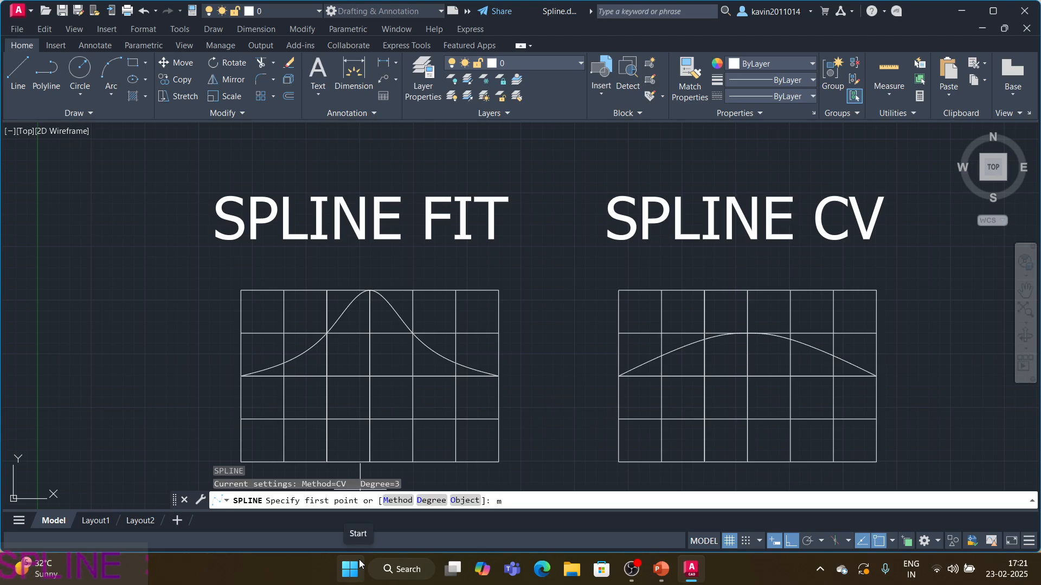
key(Return)
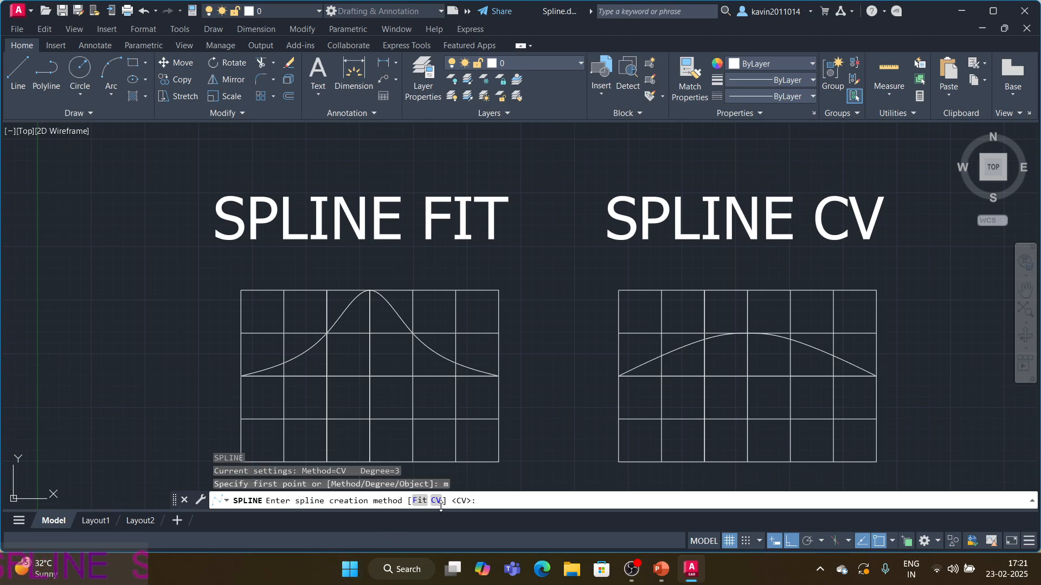
text(f)
key(Return)
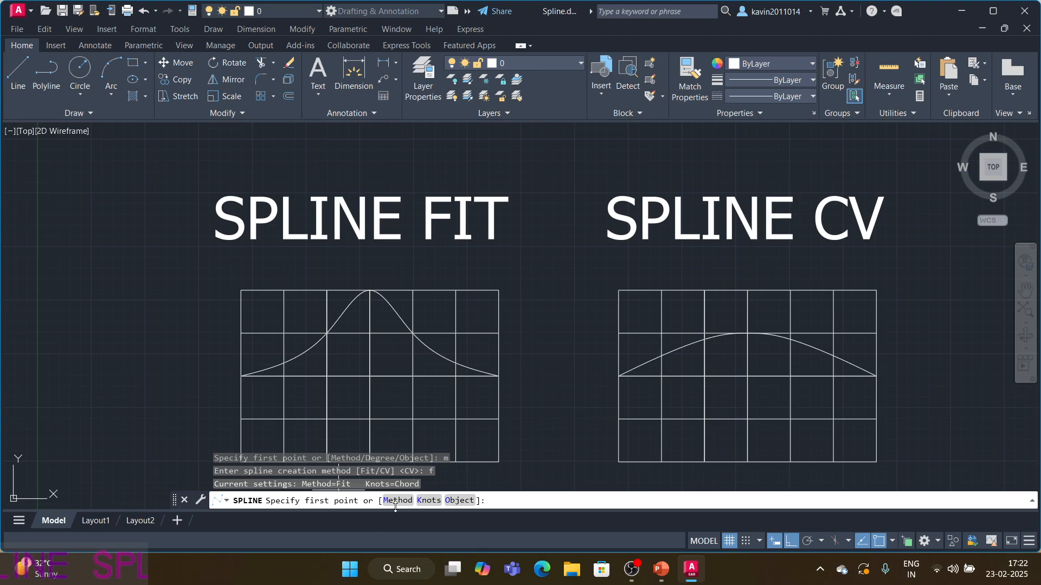
Step: Open the knot parameterization choices of the fit spline to view them, and cancel the command
click(431, 499)
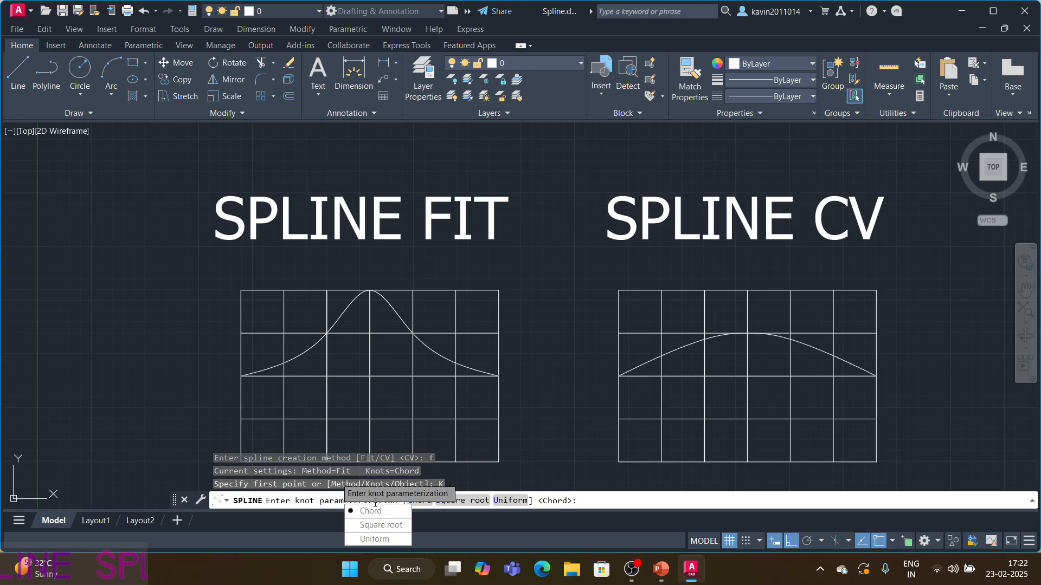
click(371, 511)
key(Escape)
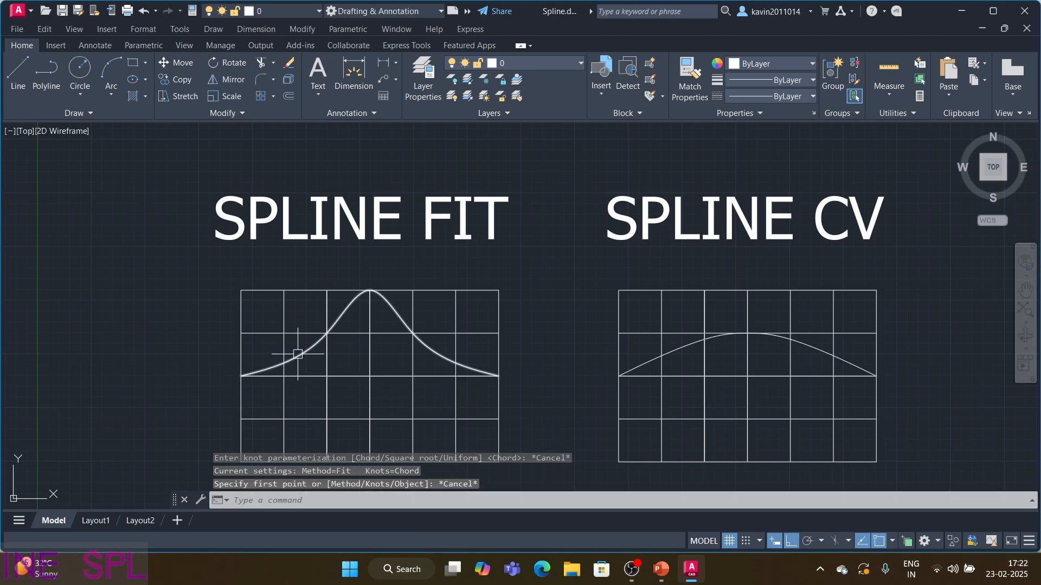
Step: Erase the fit-point spline from the SPLINE FIT grid
click(298, 355)
text(E)
key(Return)
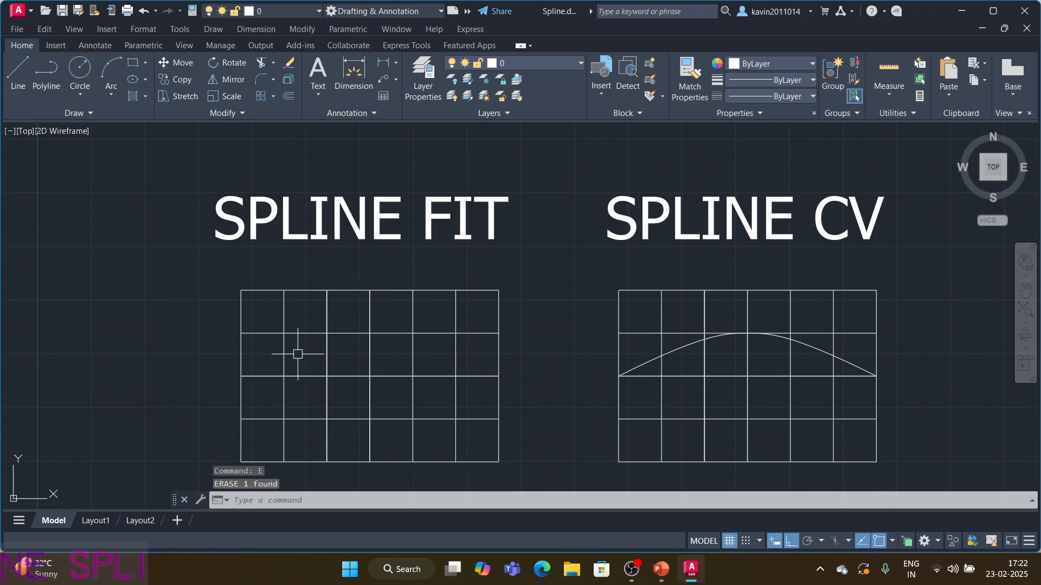
Step: Start a fit spline with Chord knot parameterization and set the current object color to dark red (153,27,30)
text(spl)
key(Return)
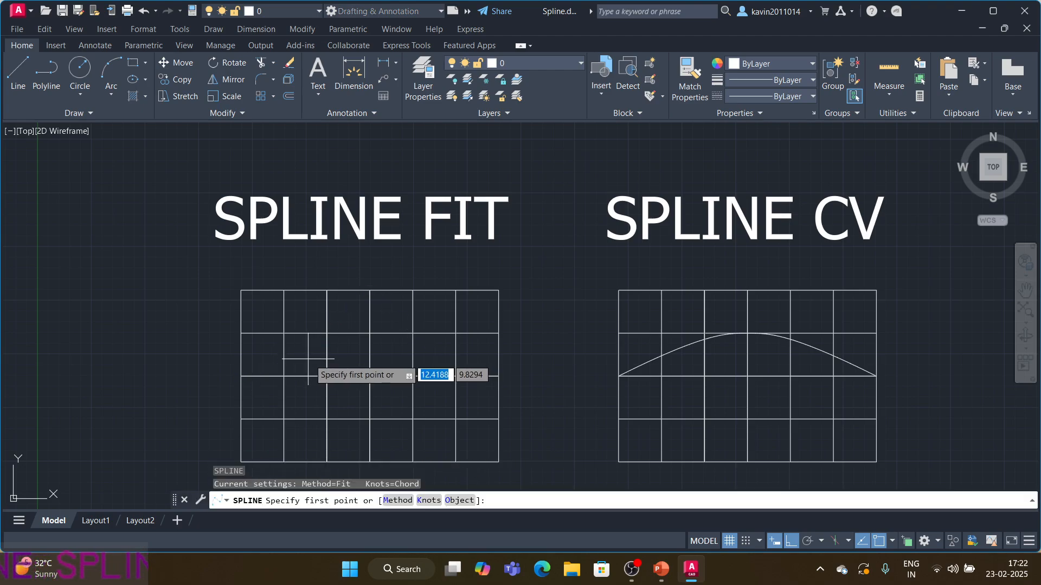
click(428, 501)
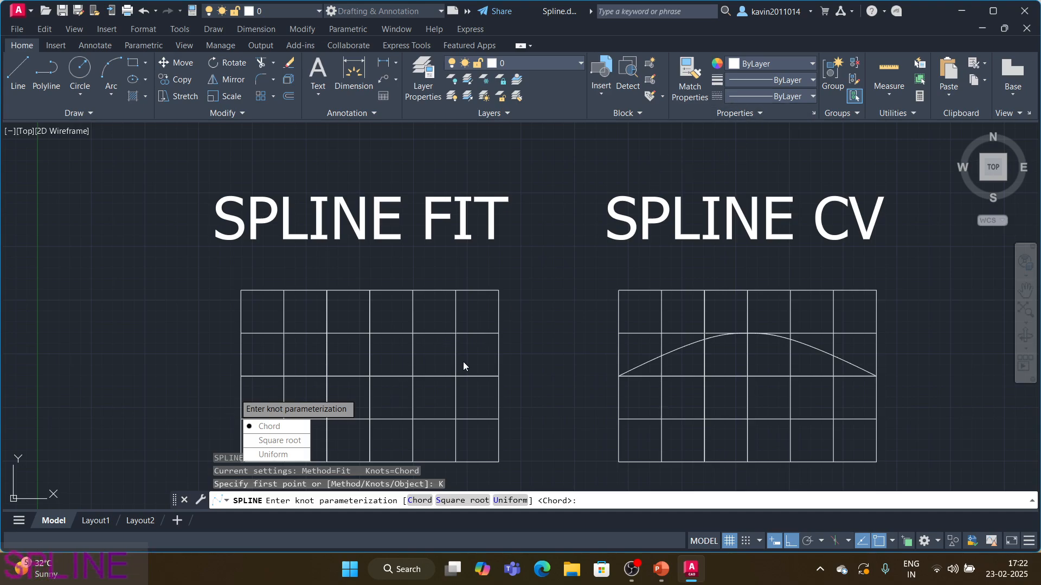
click(423, 501)
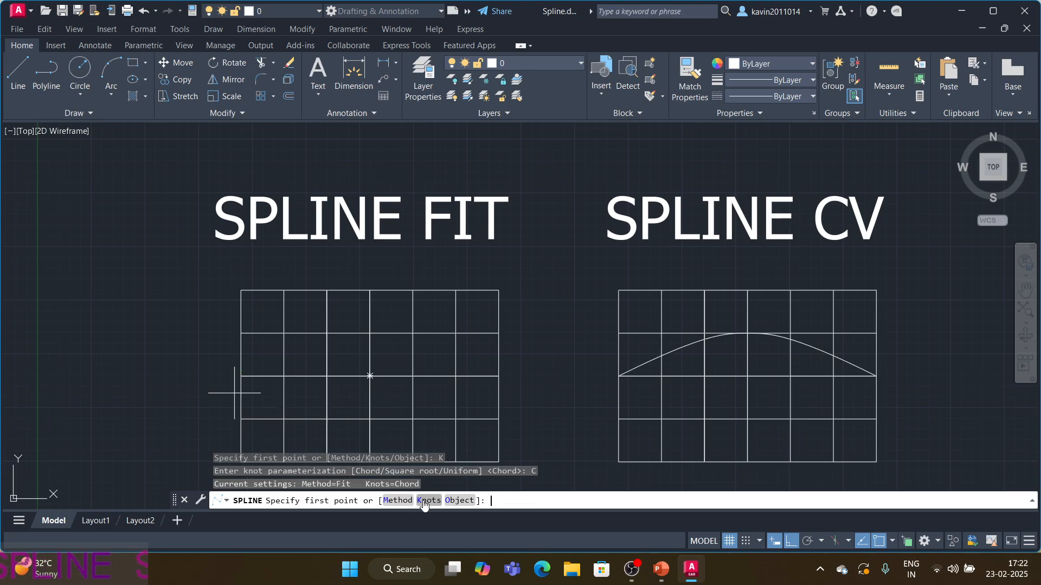
click(813, 63)
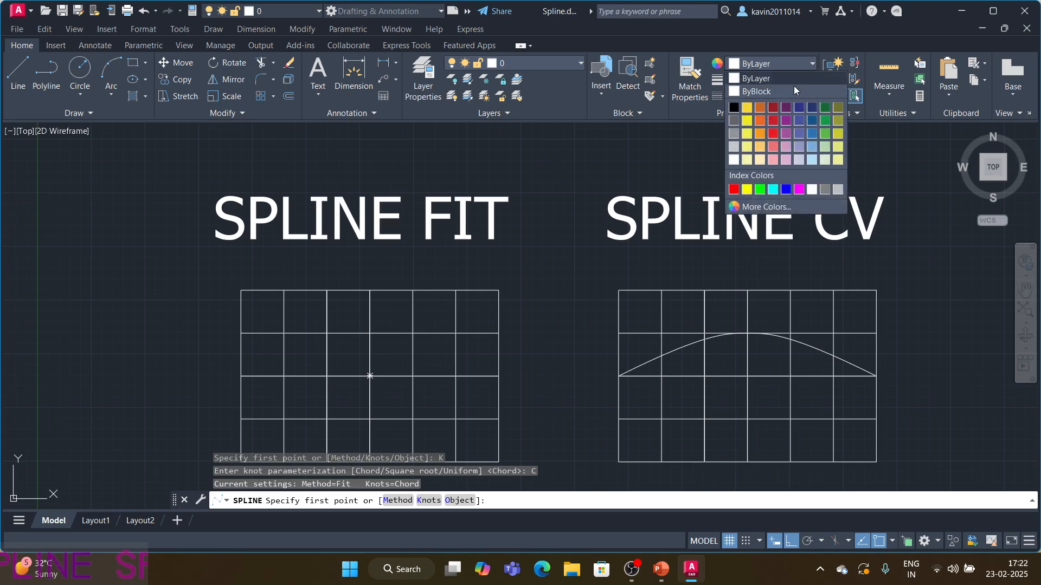
click(774, 108)
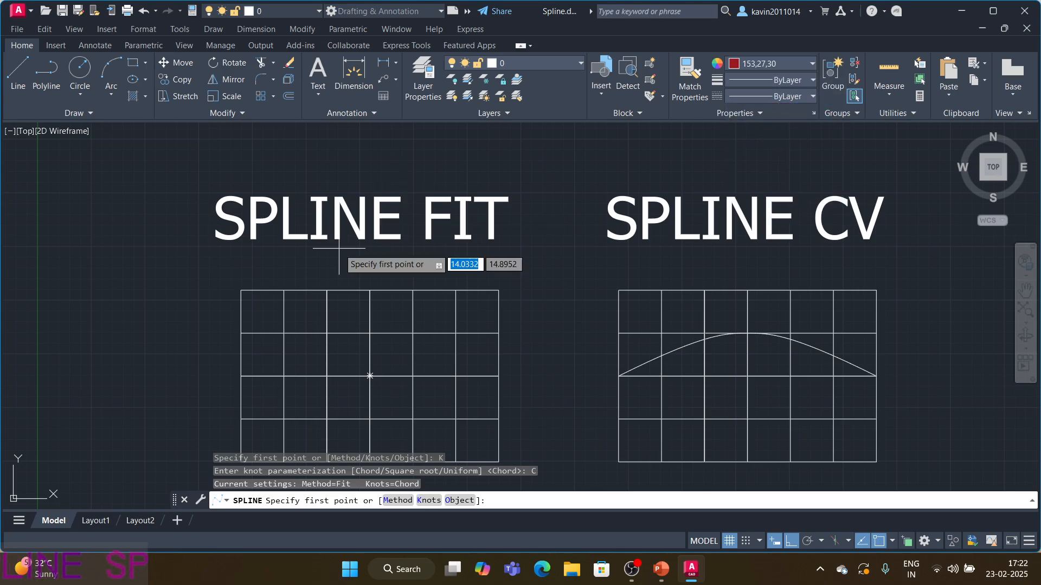
Step: Draw the Chord spline from the SPLINE FIT grid's left-edge midpoint over the top-edge midpoint to the right-edge midpoint, through the intersections one row below the peak
click(241, 376)
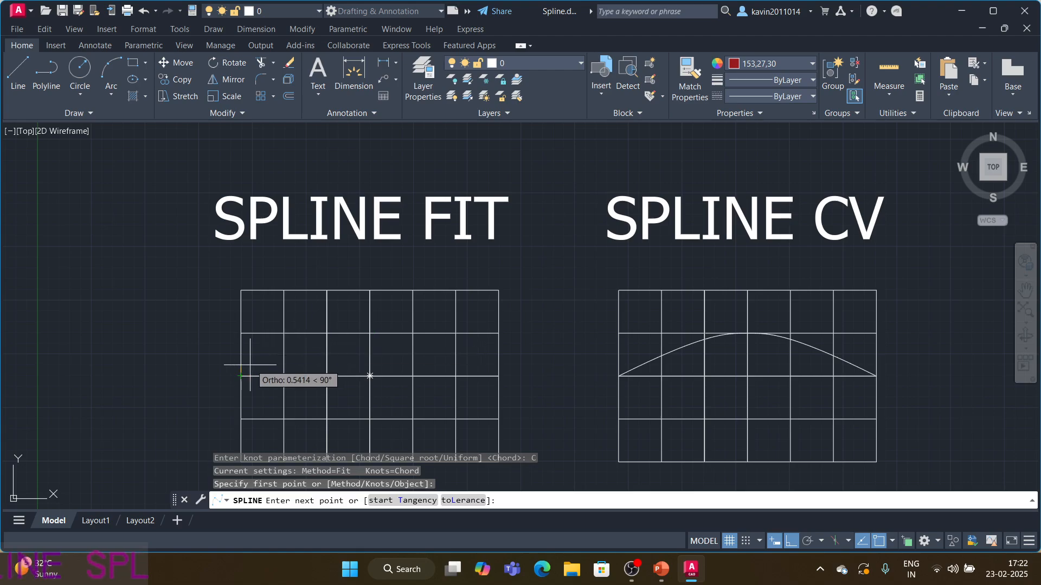
click(326, 333)
click(370, 290)
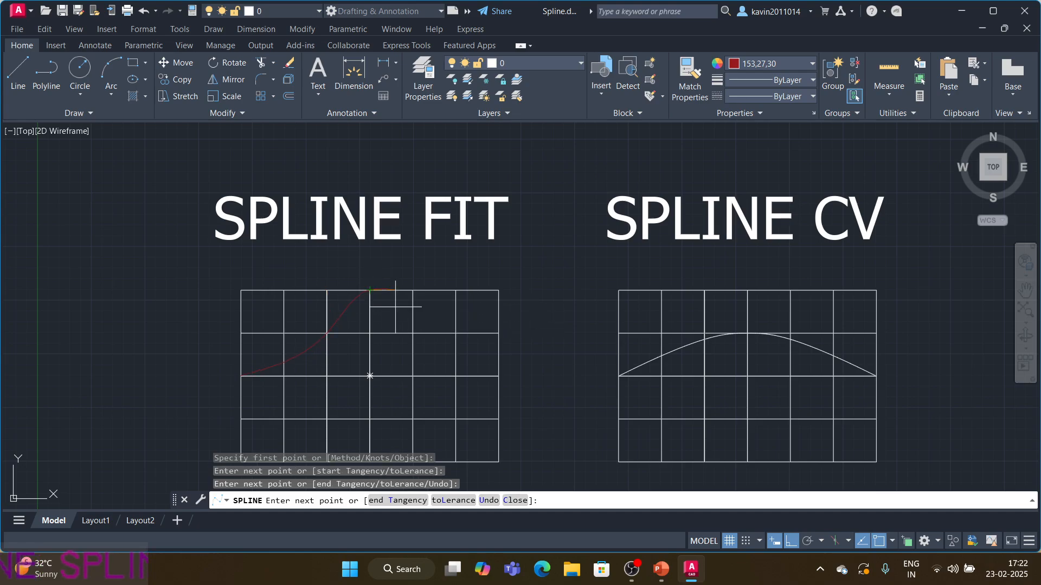
click(413, 332)
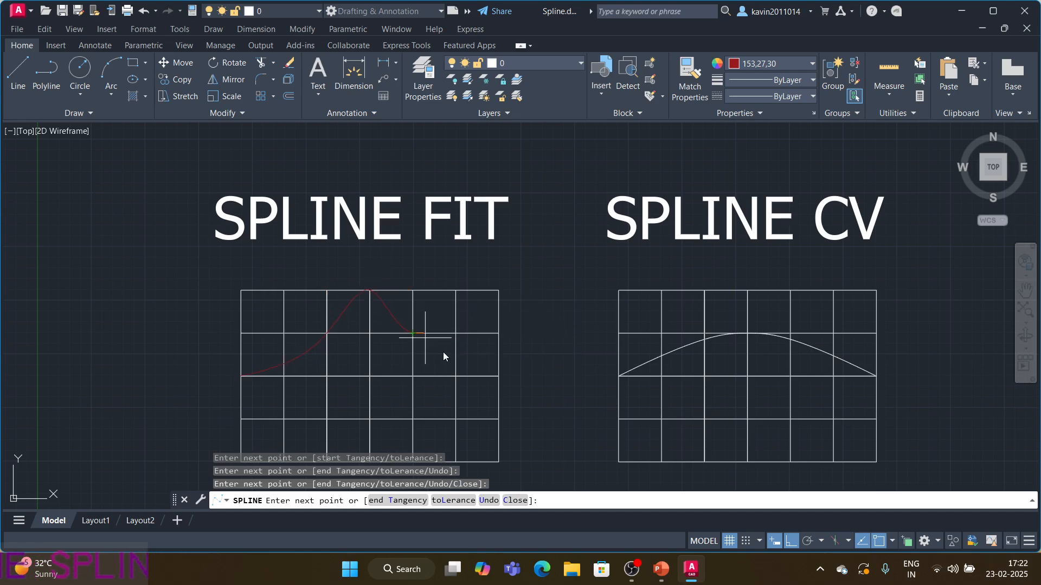
right_click(484, 375)
click(483, 375)
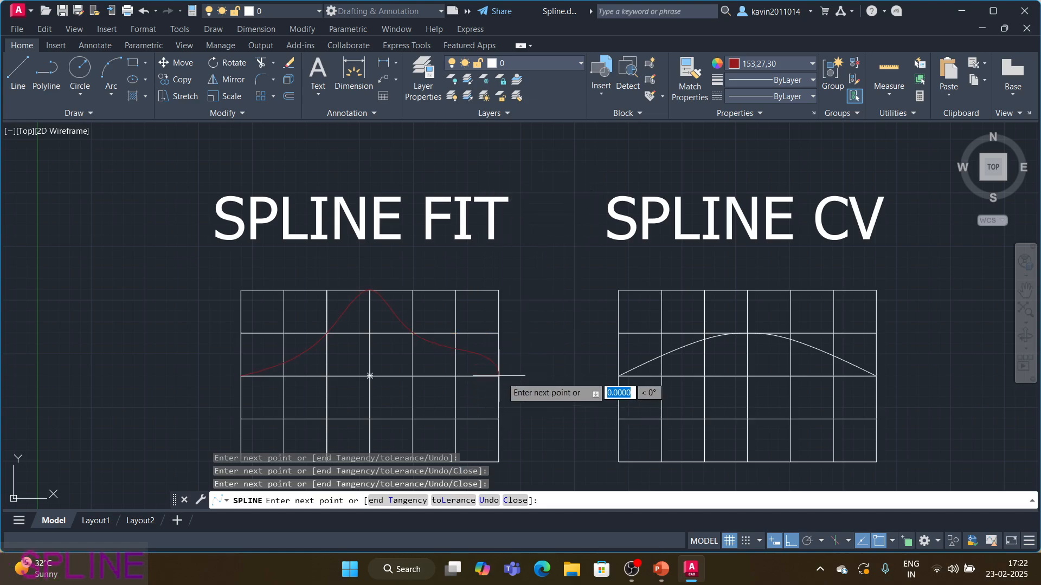
click(498, 376)
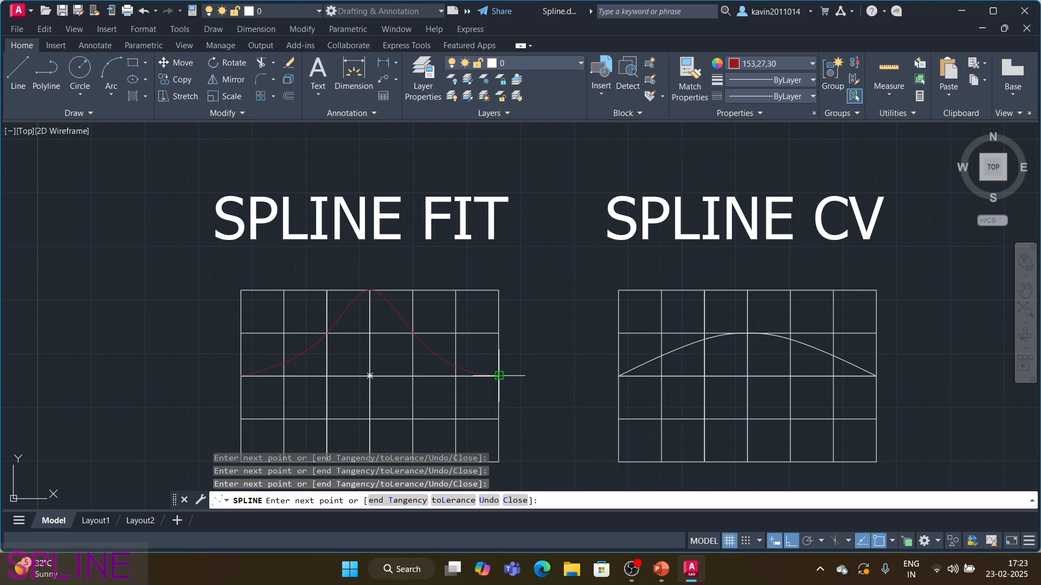
key(Return)
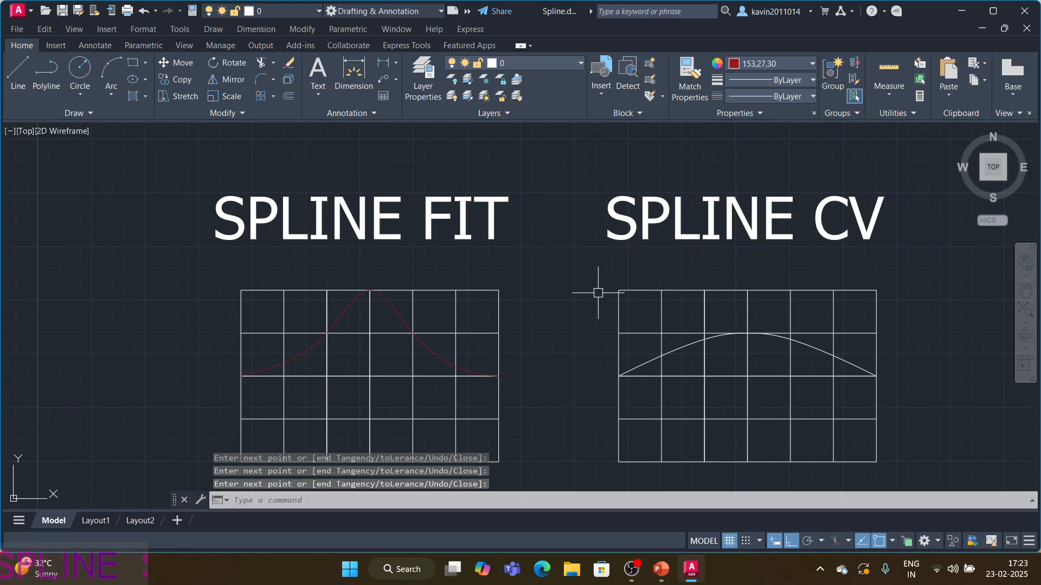
Step: Start another fit spline with Square root knot parameterization and set the current object color to dark blue (41,49,137)
click(511, 389)
text(spline)
key(Return)
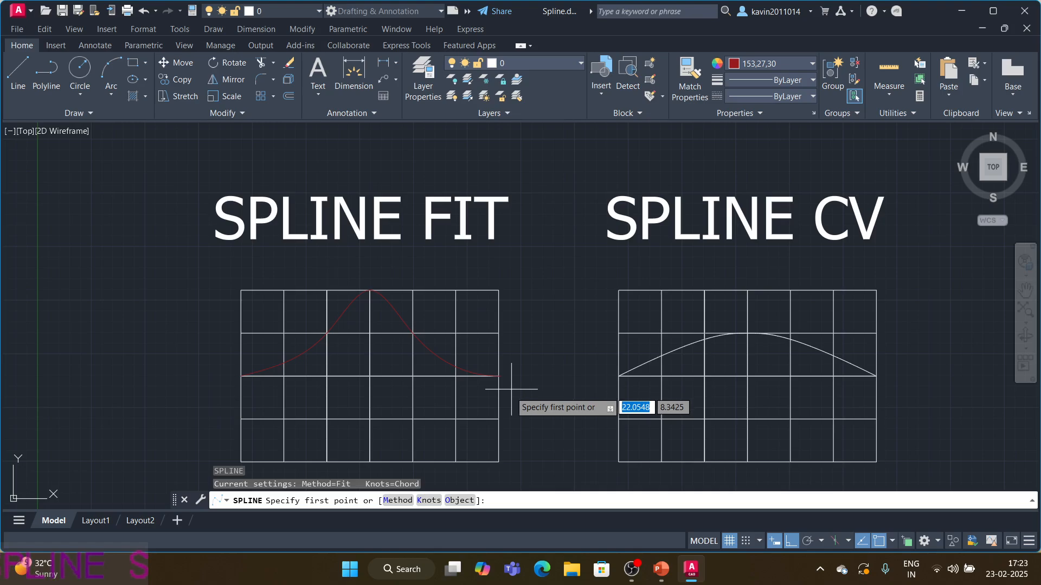
click(431, 499)
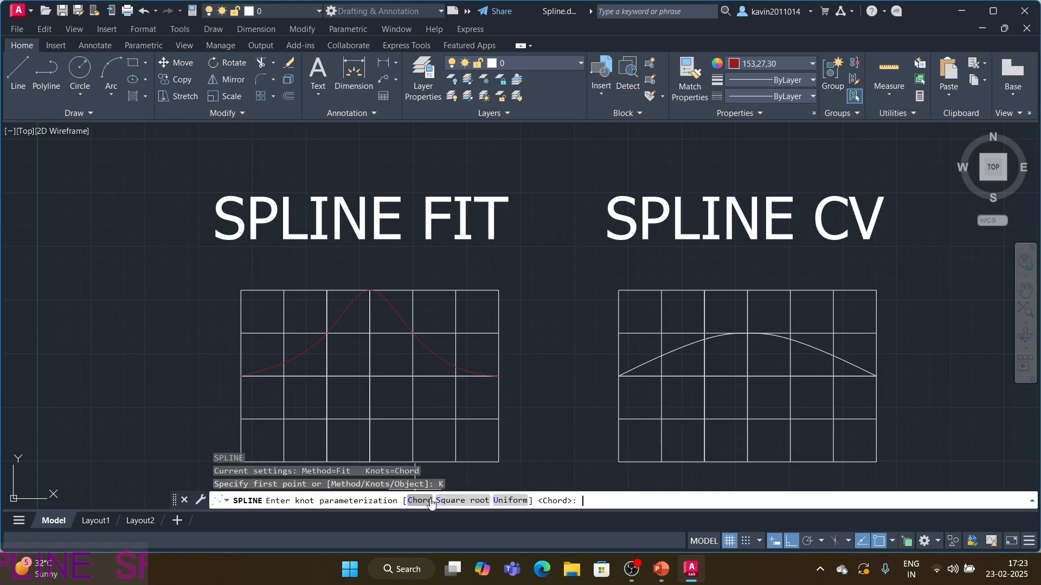
click(462, 503)
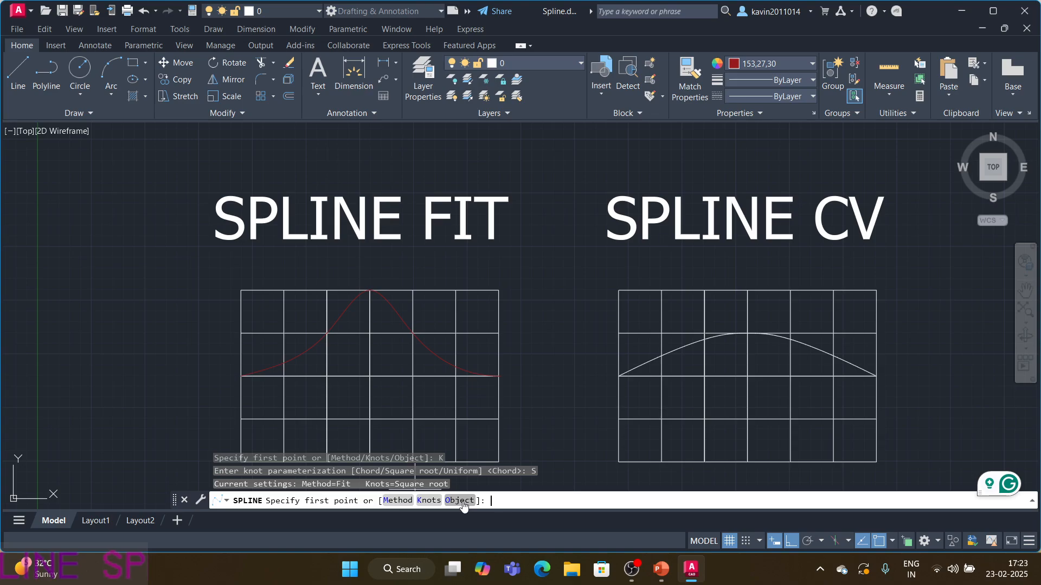
click(811, 66)
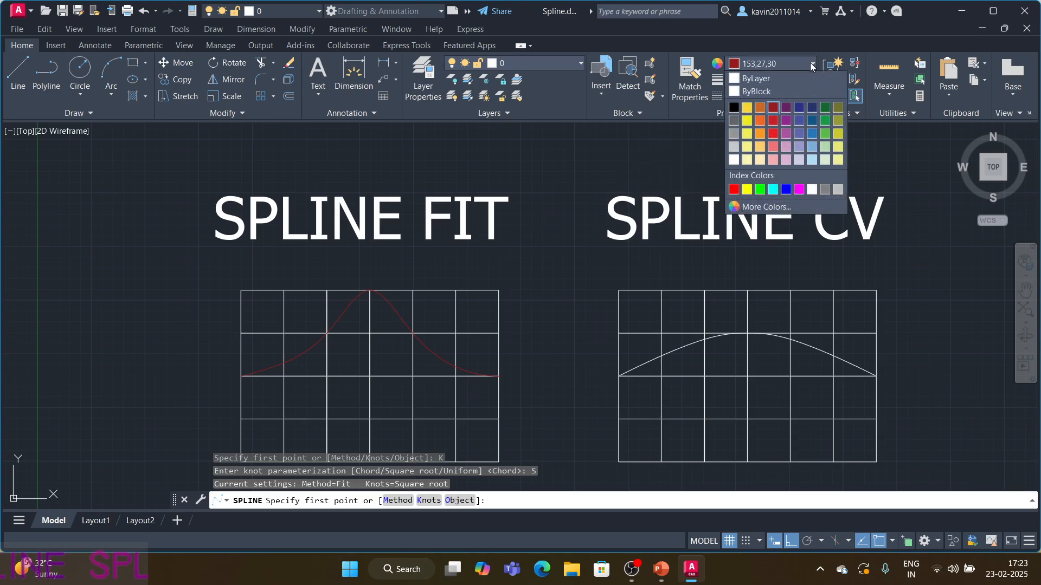
click(737, 187)
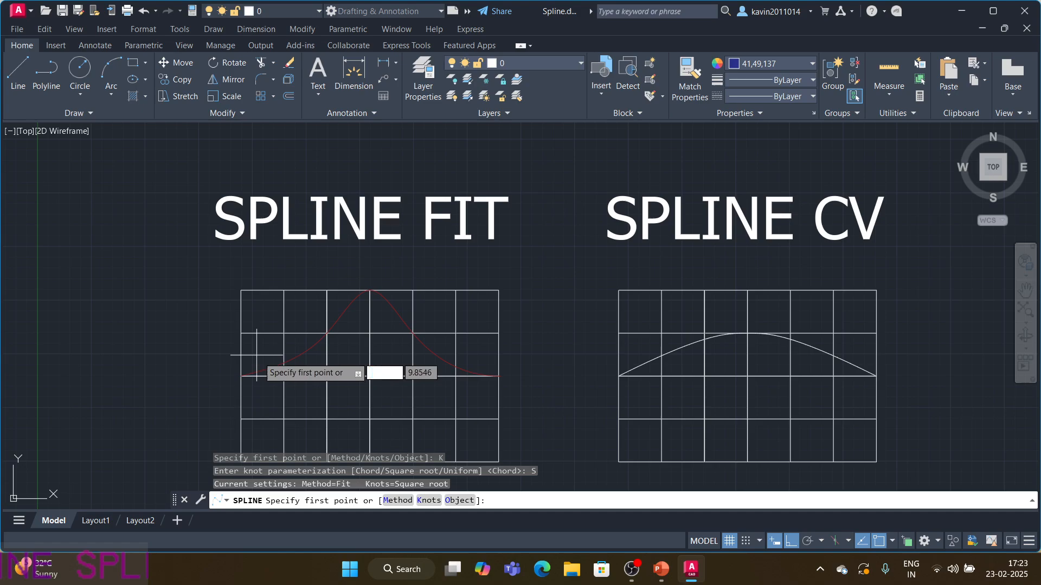
Step: Draw the Square root spline through the same five SPLINE FIT grid points as the red Chord spline
click(240, 376)
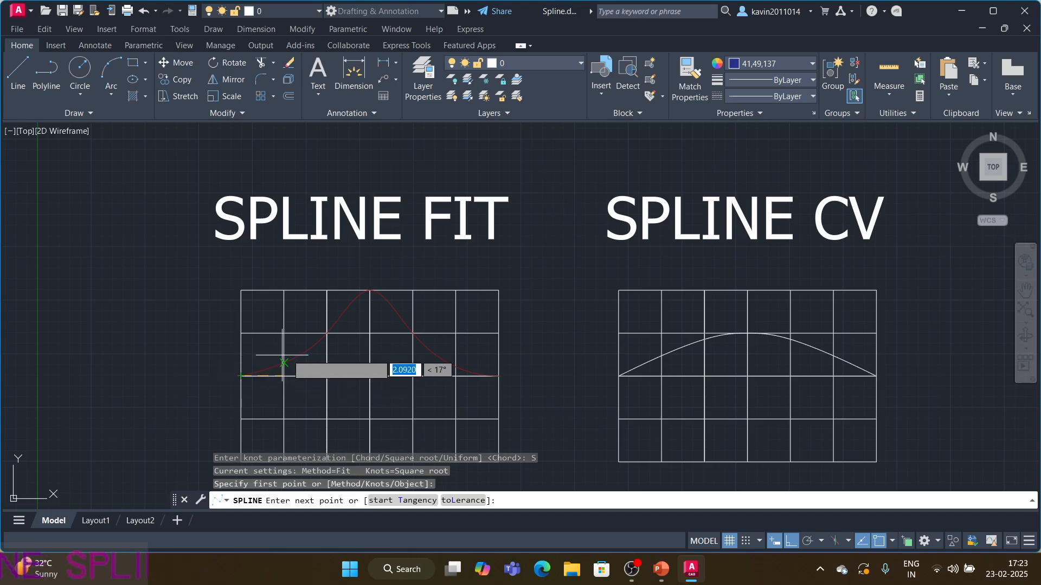
click(326, 332)
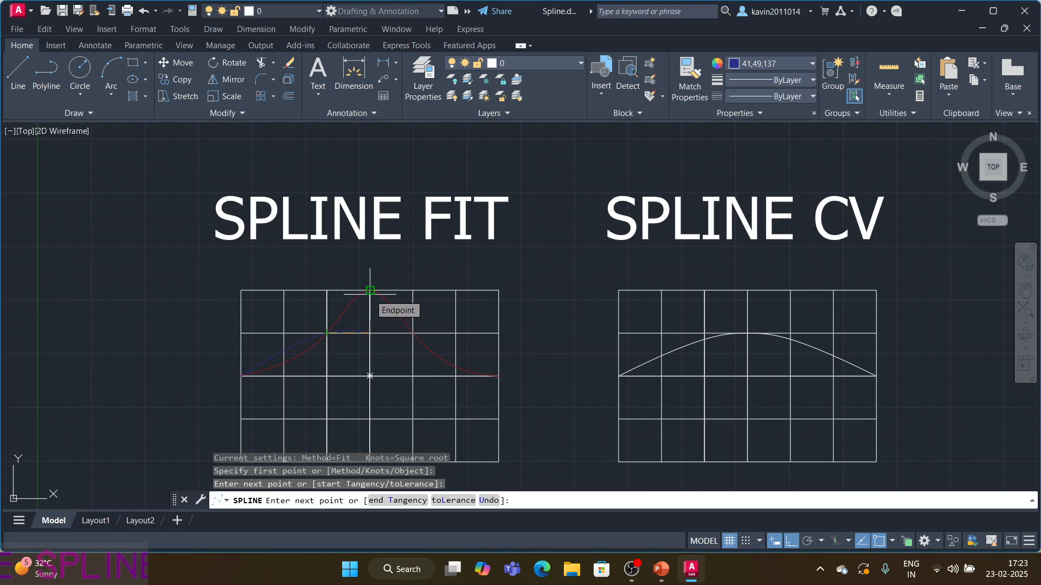
click(370, 291)
click(413, 333)
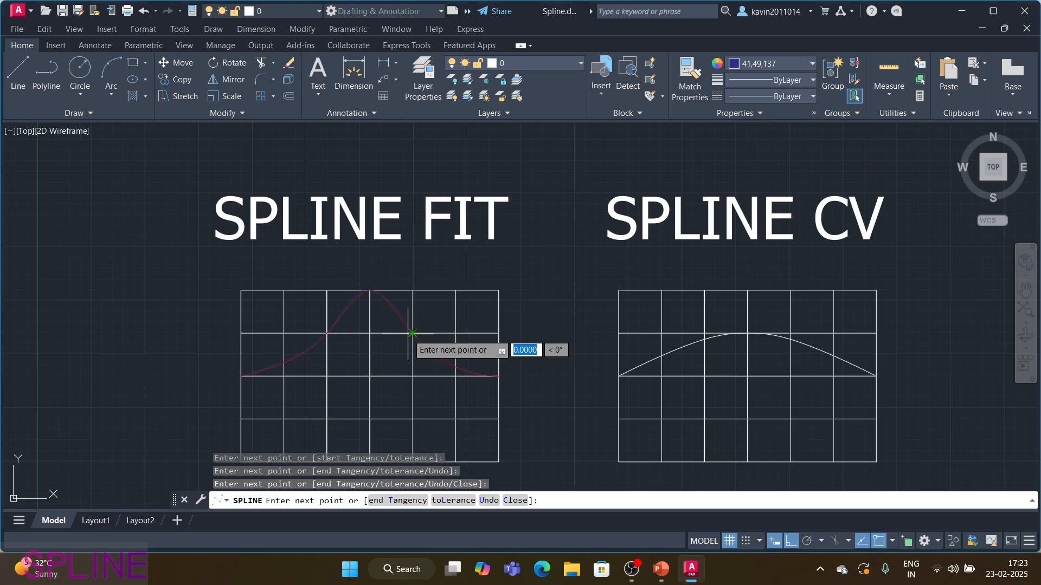
click(491, 376)
key(Return)
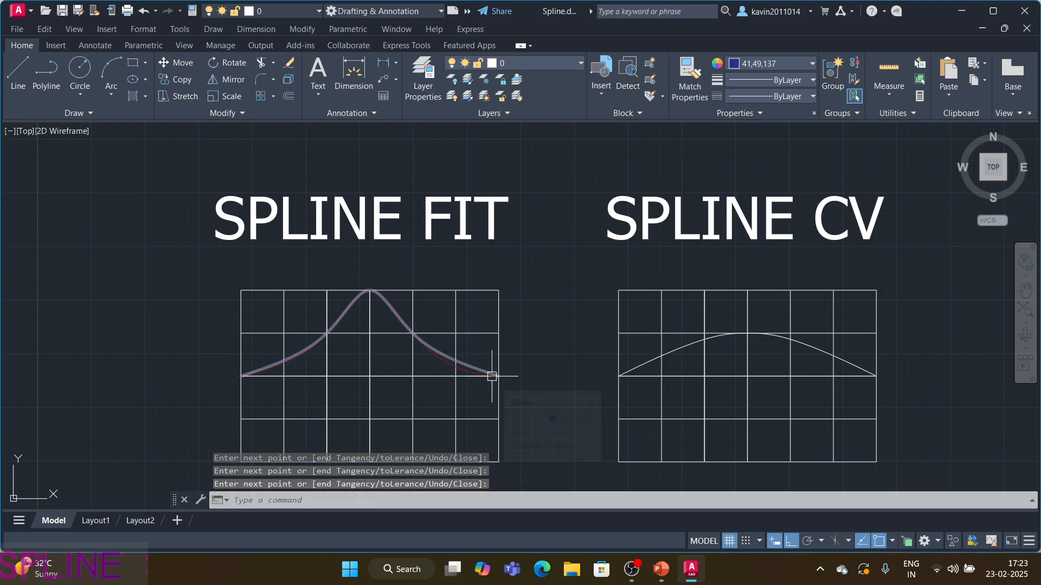
Step: Start a third fit spline with Uniform knot parameterization and set the current object color to green (19,155,72)
text(sp)
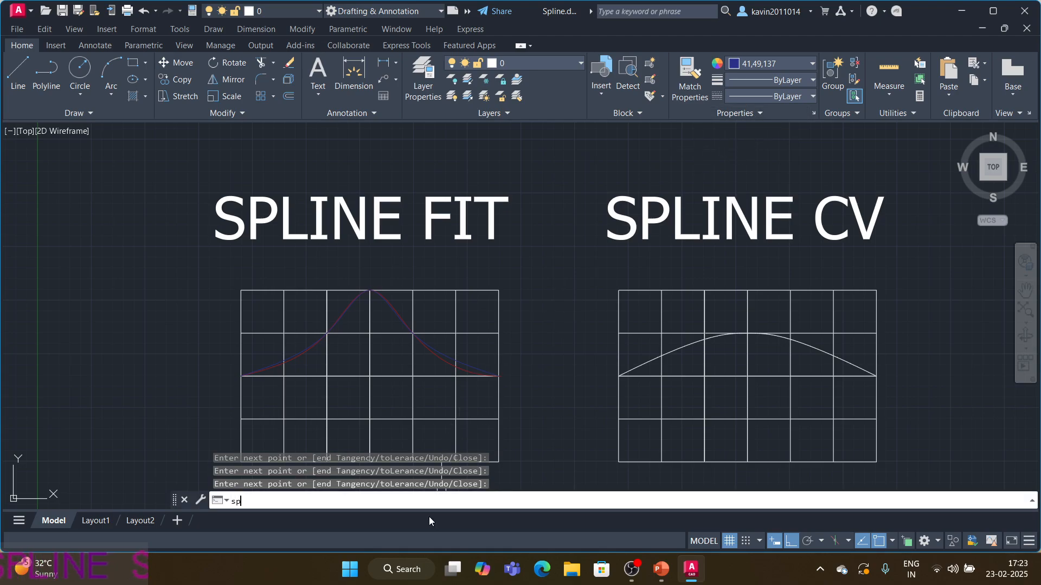
text(l)
key(Return)
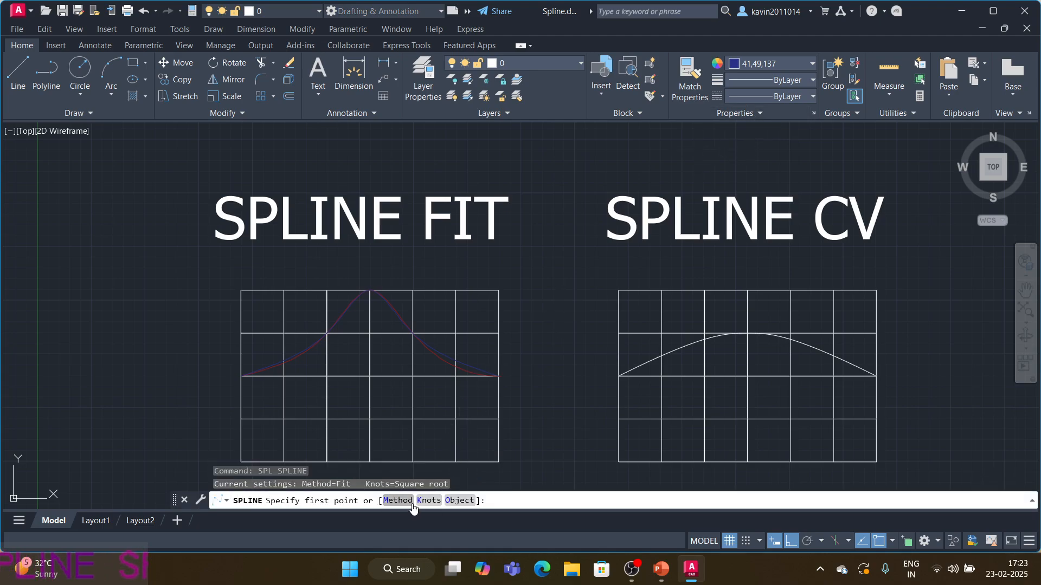
click(424, 501)
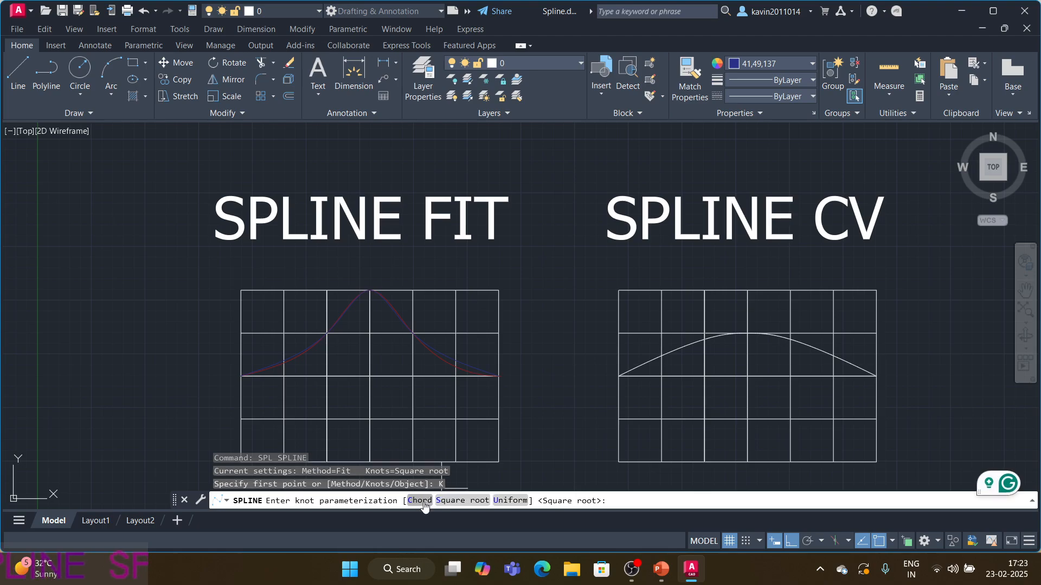
click(484, 500)
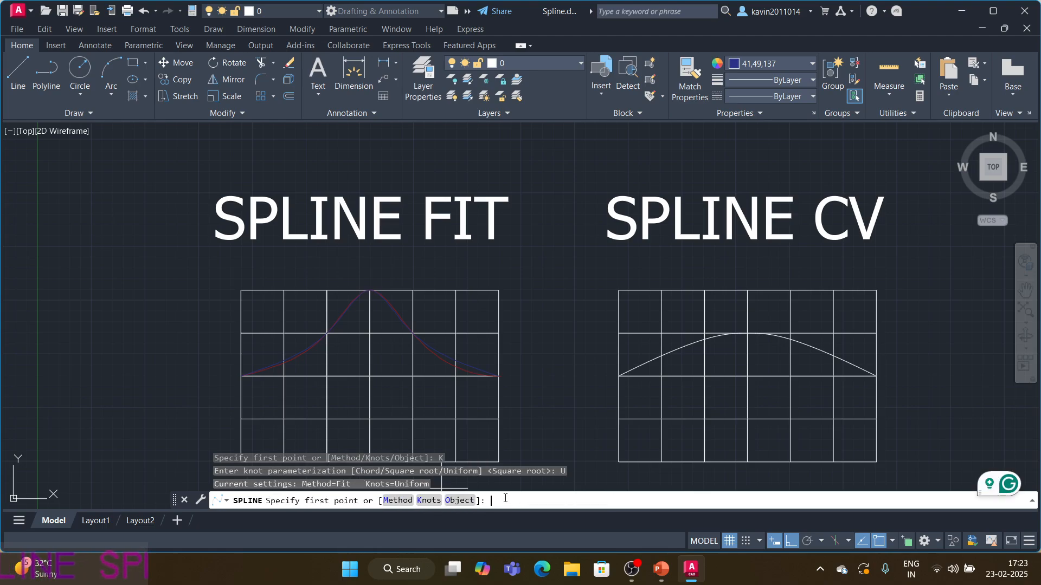
click(813, 64)
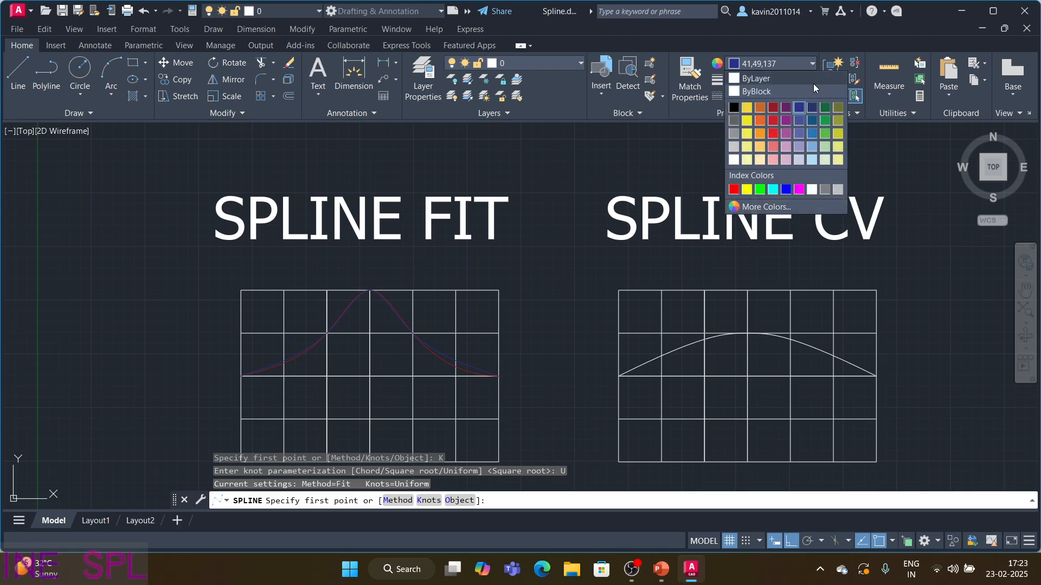
click(824, 118)
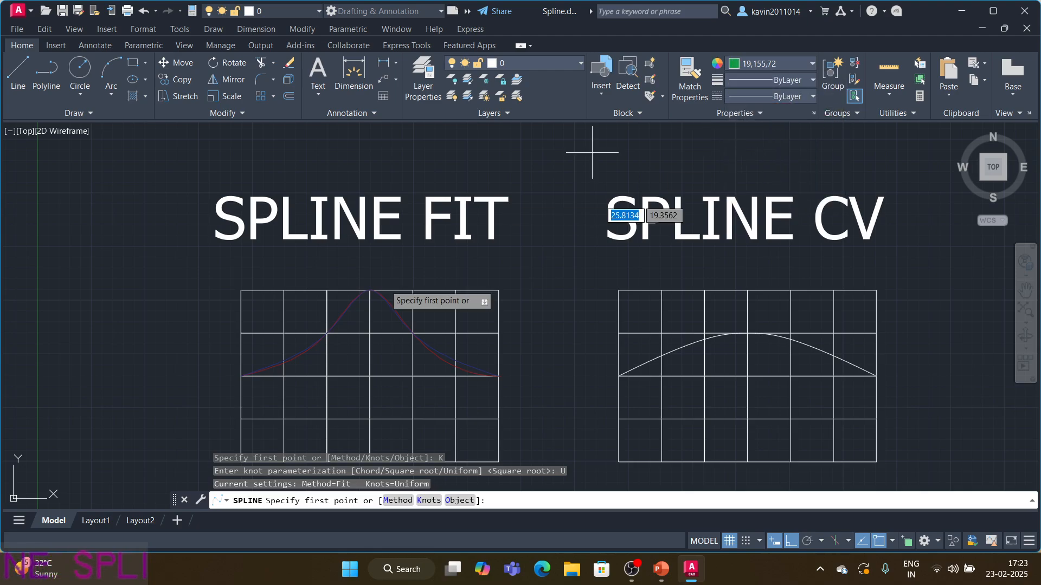
Step: Draw the Uniform spline through the same five points as the red and blue splines, undoing the misplaced point after the peak
click(241, 375)
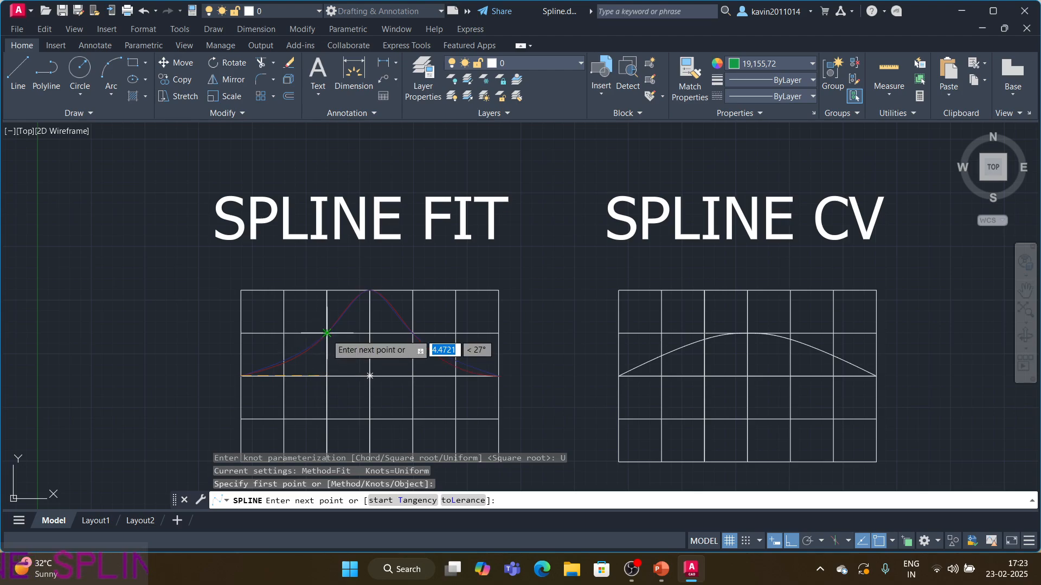
click(370, 290)
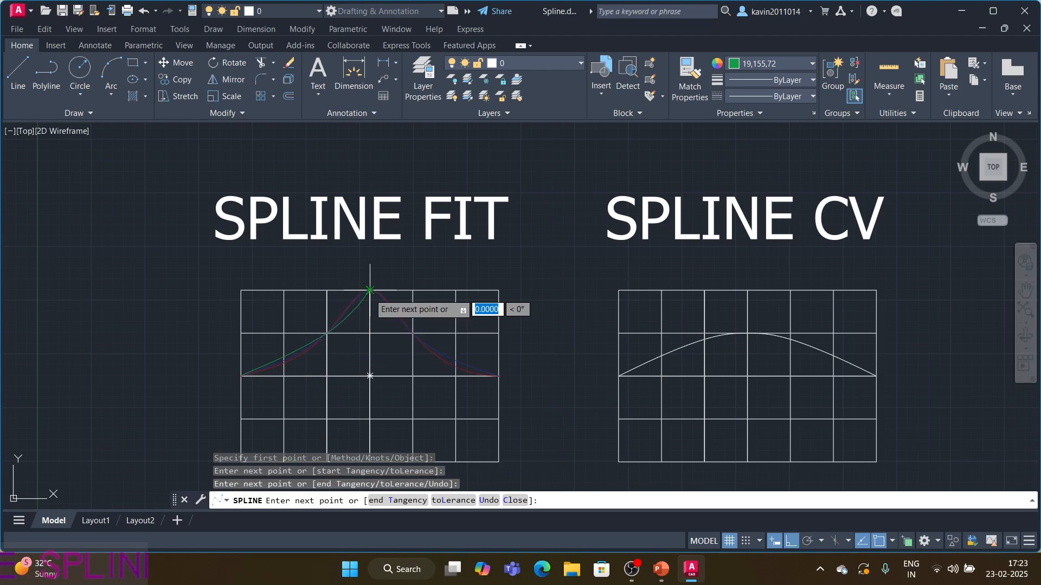
click(391, 309)
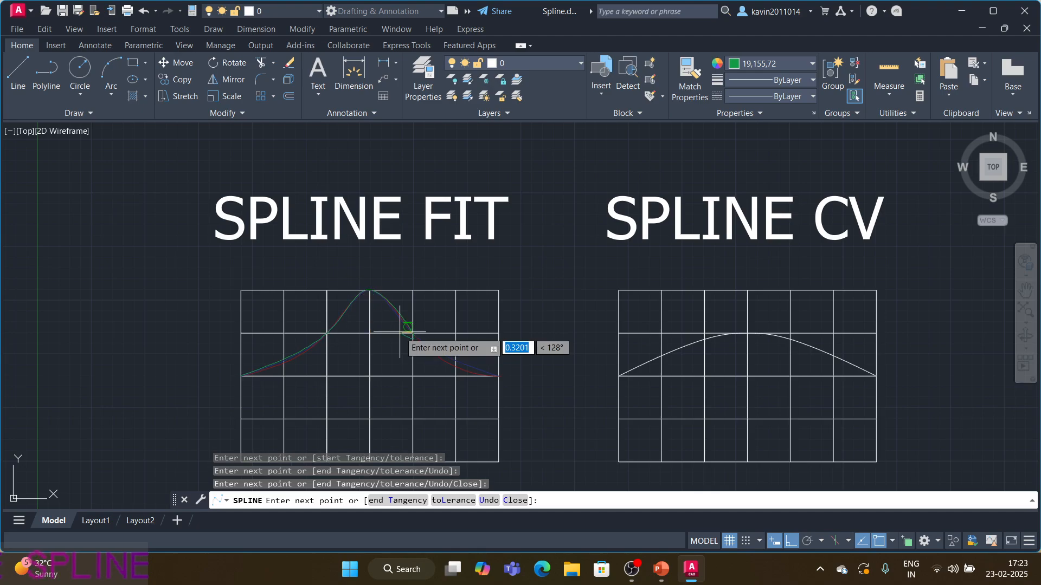
text(u)
key(Return)
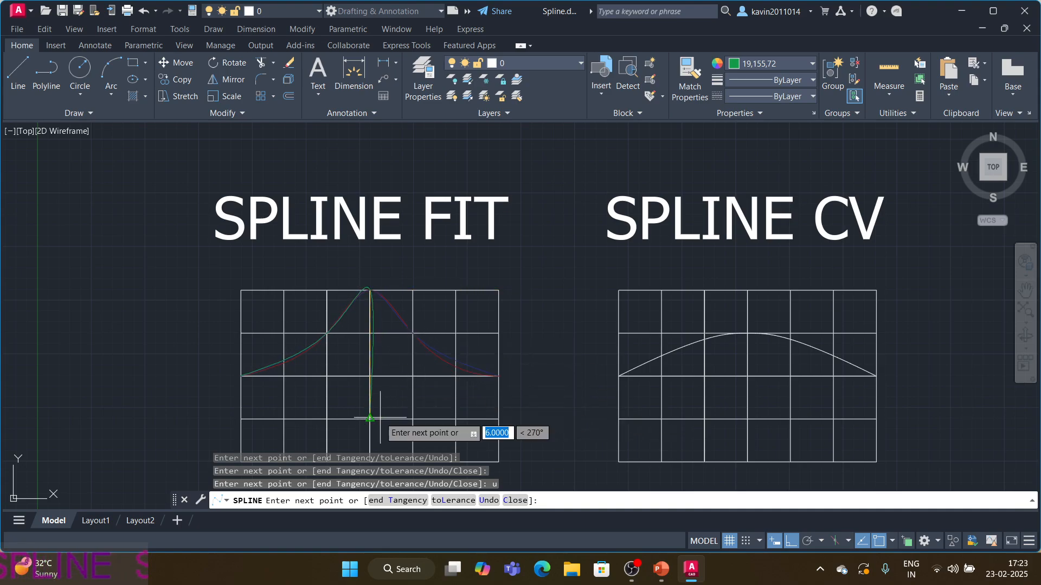
click(412, 333)
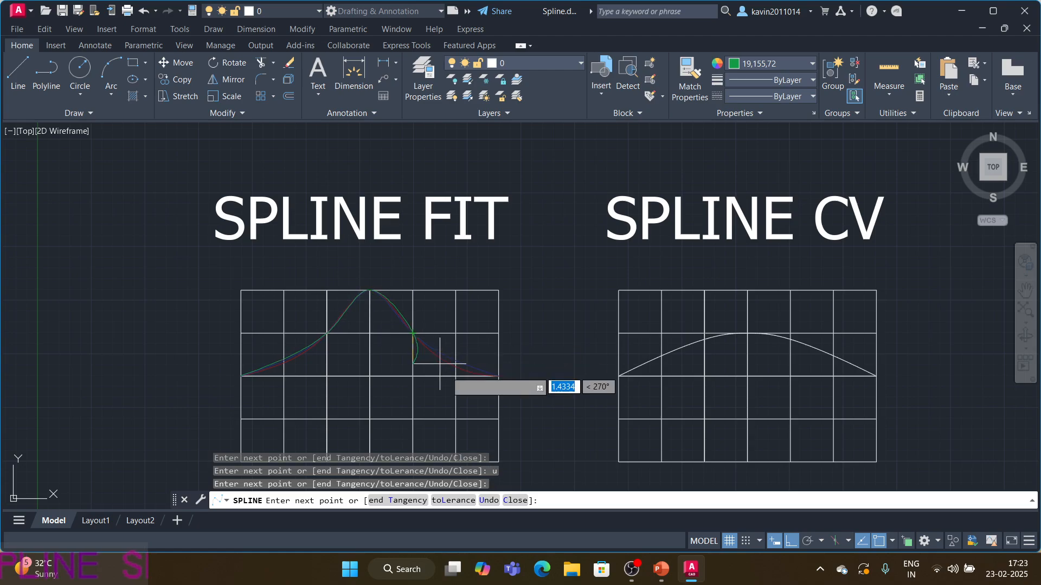
click(498, 375)
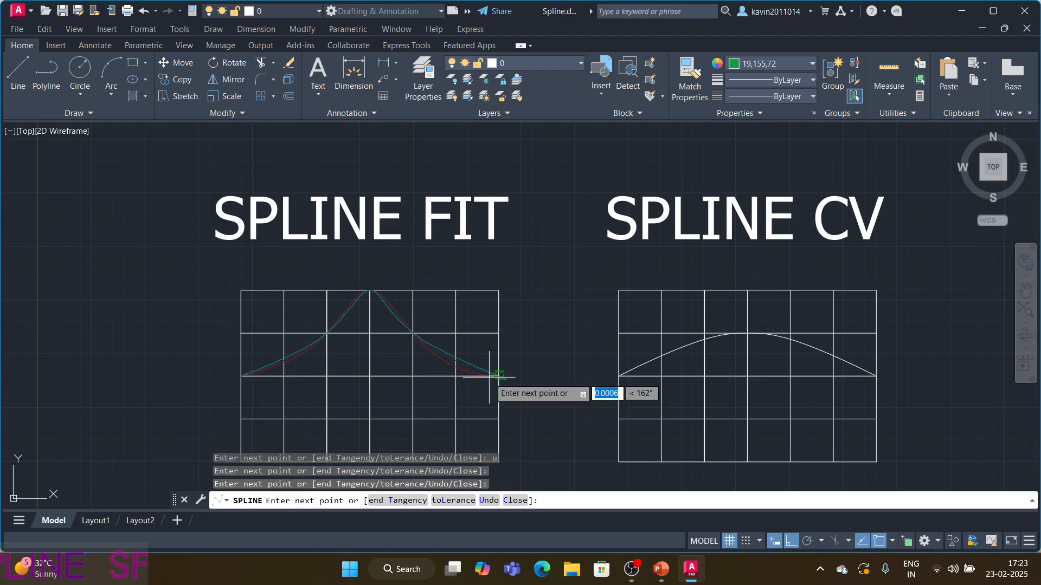
key(Return)
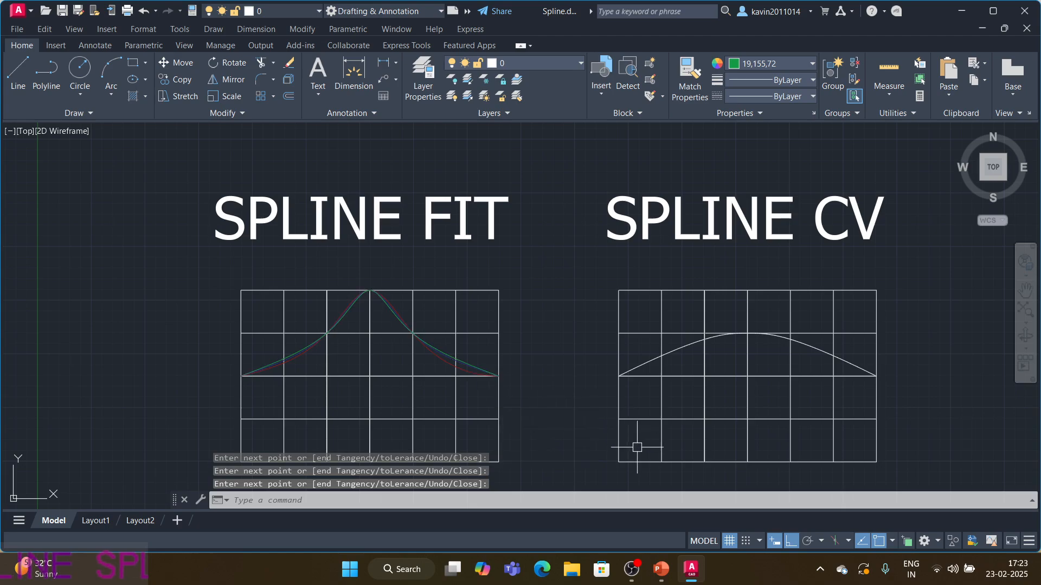
Step: Examine the Chord, Square root and Uniform splines up close on the SPLINE FIT grid
text(z)
key(Return)
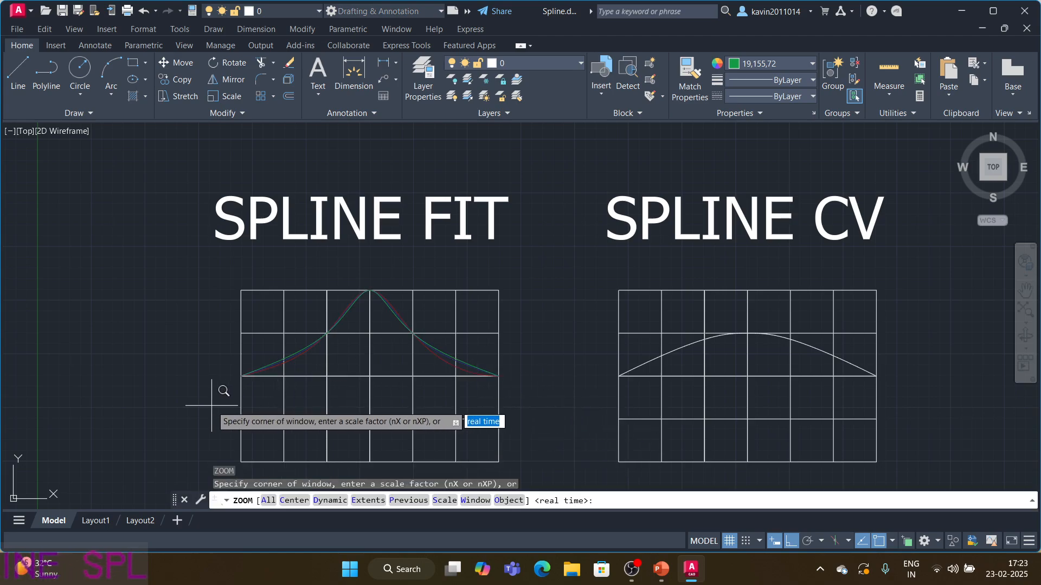
click(213, 406)
click(460, 275)
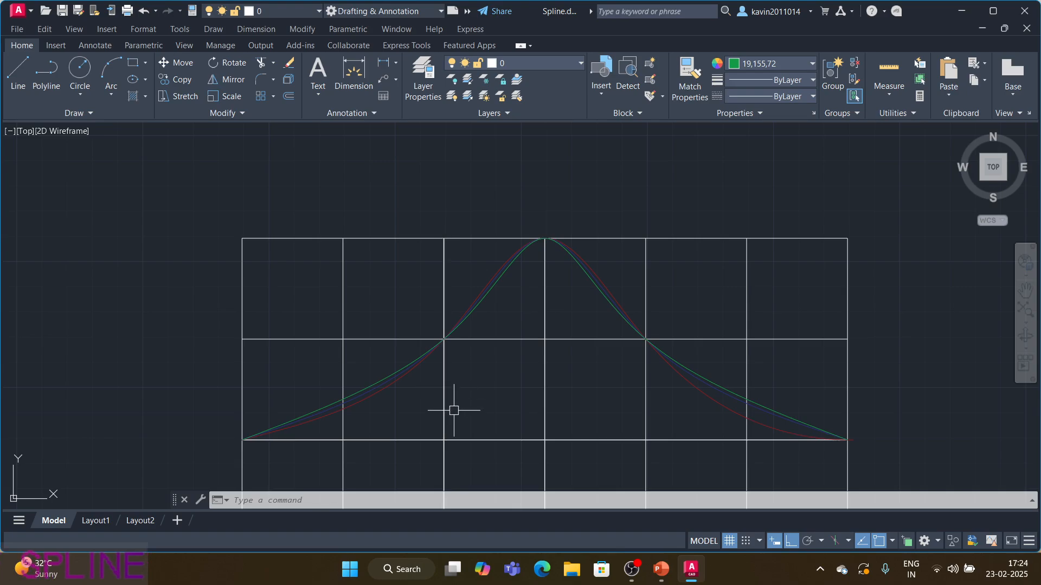
text(spl)
key(Return)
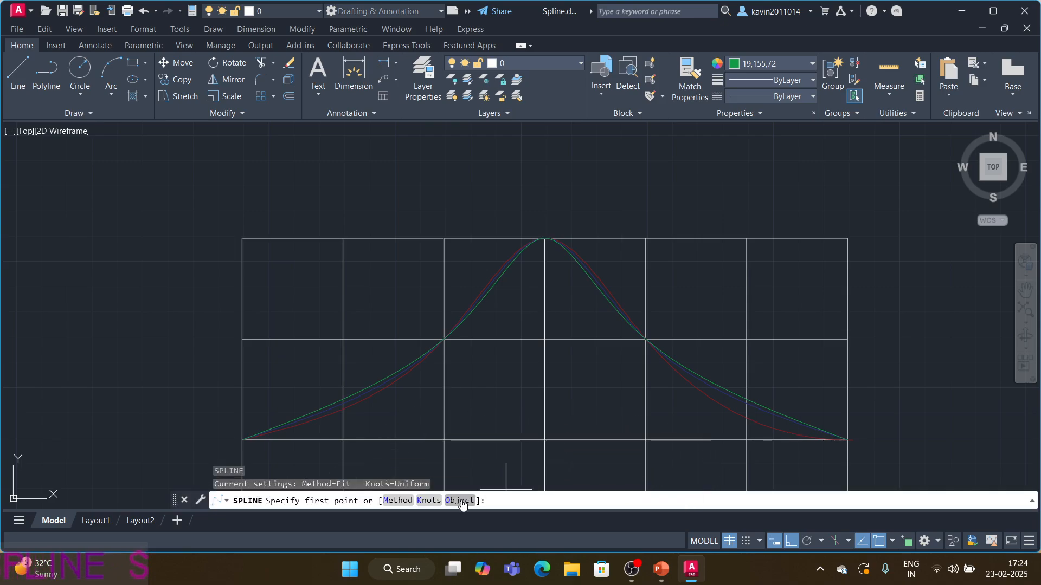
click(180, 411)
key(Escape)
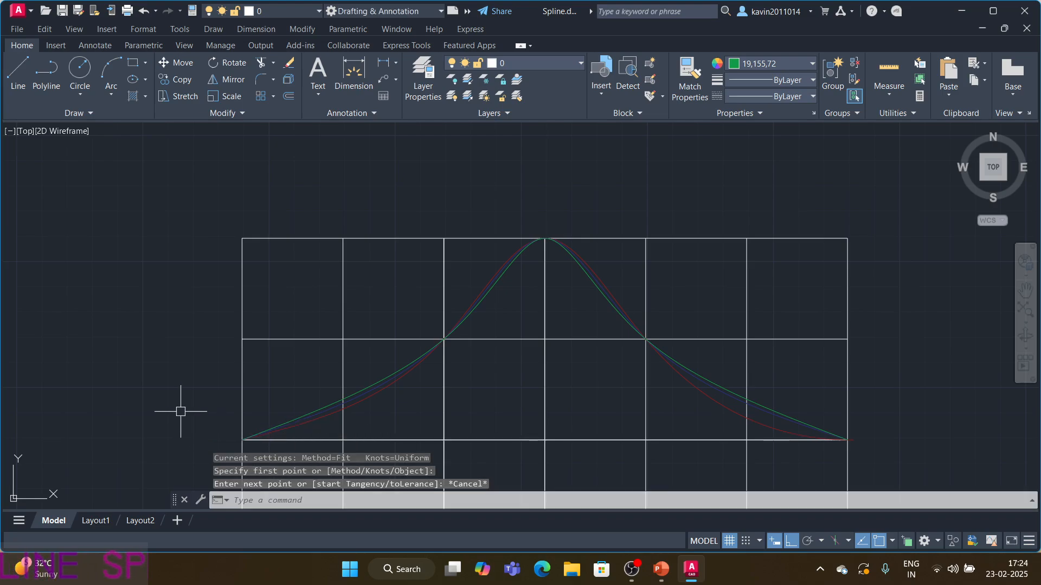
Step: Turn Ortho off and draw a single diagonal polyline segment in the empty area beside the SPLINE FIT grid
text(z)
key(Return)
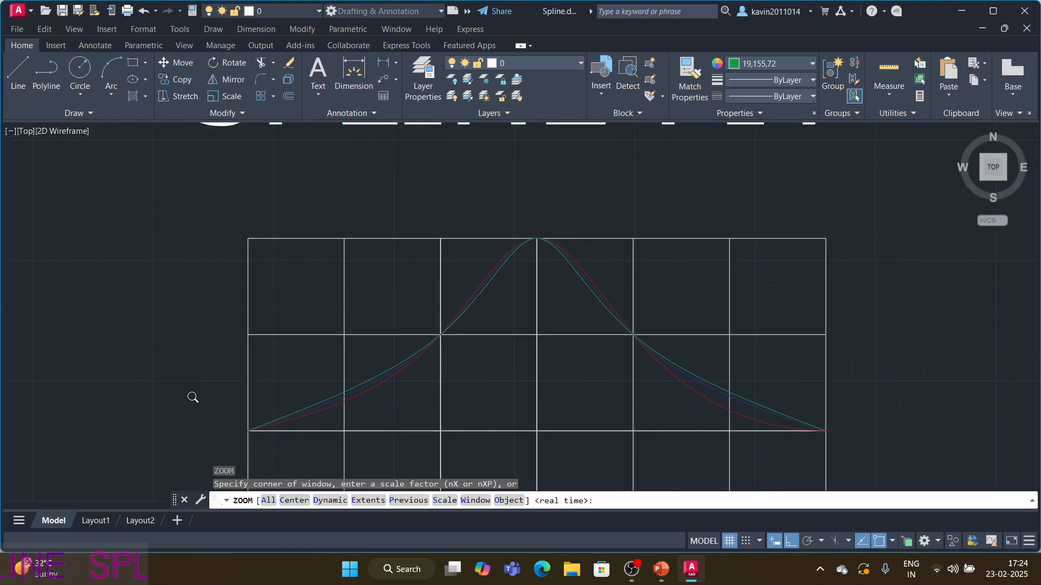
text(a)
key(Return)
key(Escape)
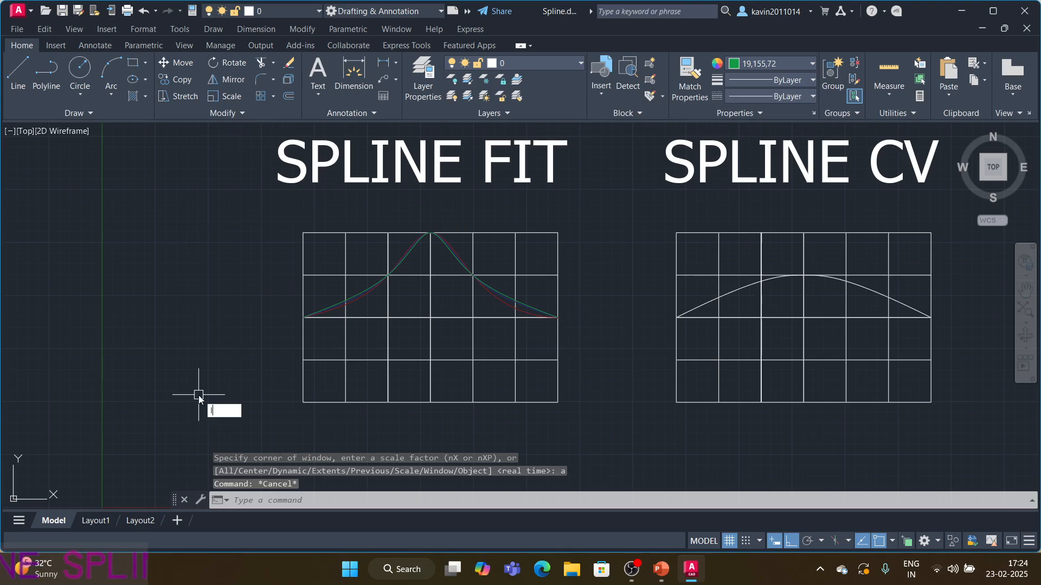
text(L)
key(Escape)
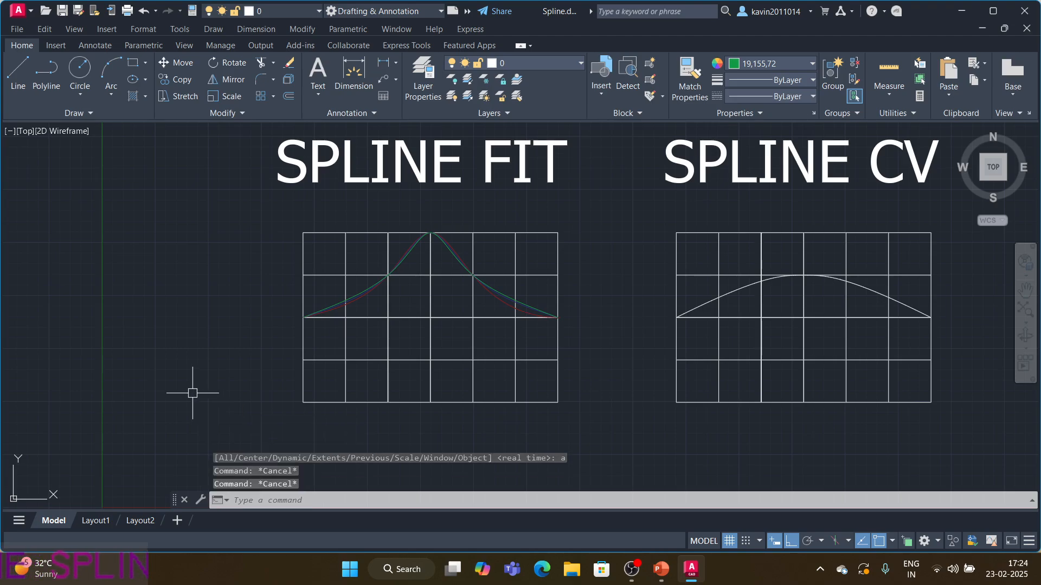
text(pl)
key(Return)
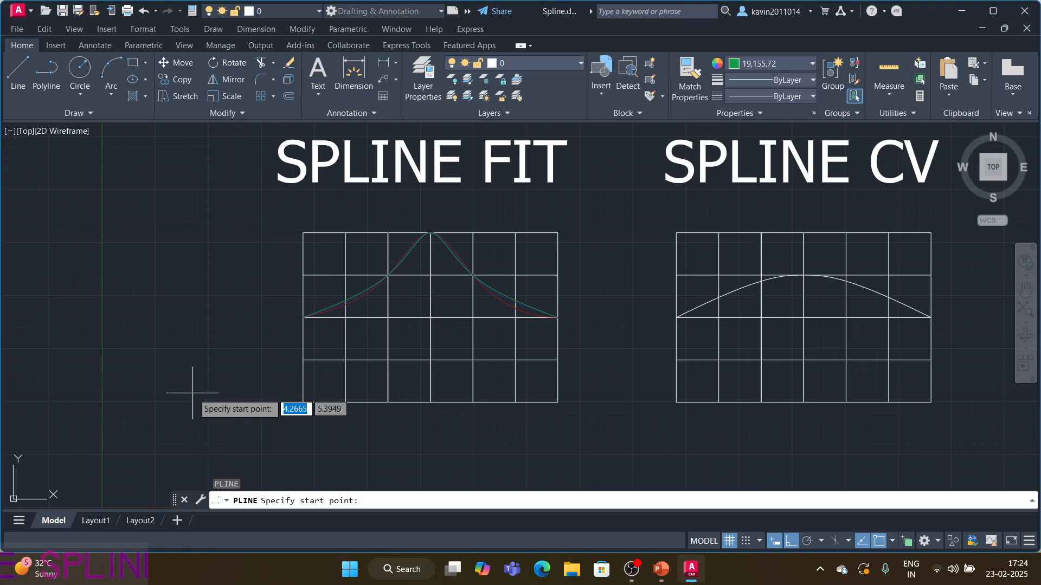
click(154, 355)
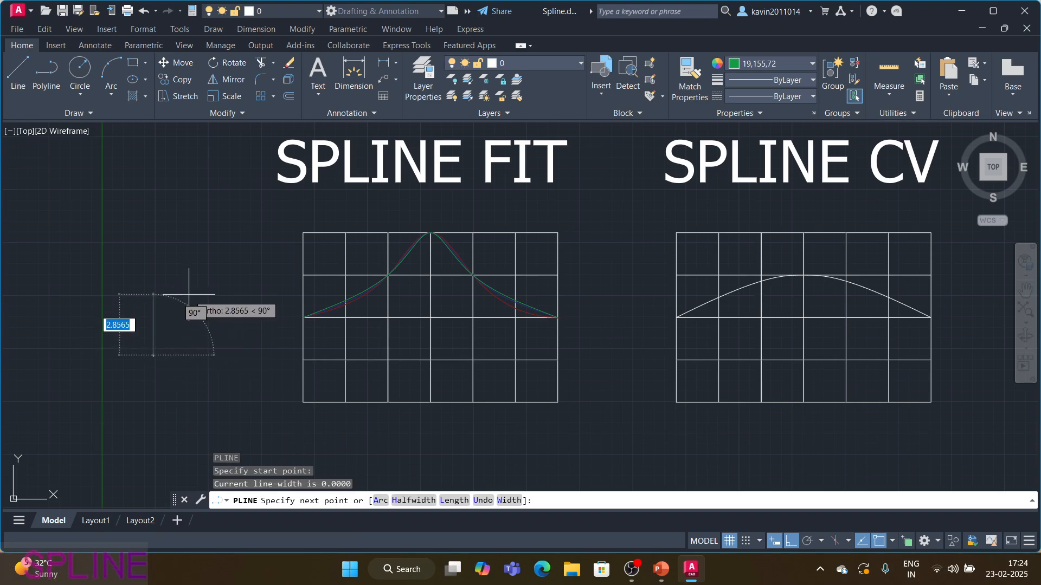
key(F8)
click(219, 299)
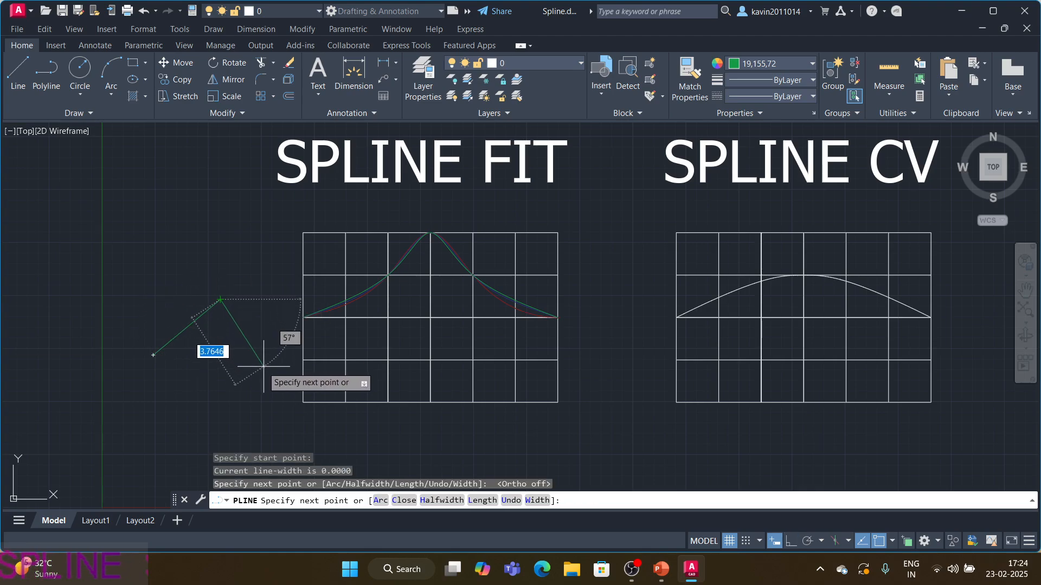
key(Escape)
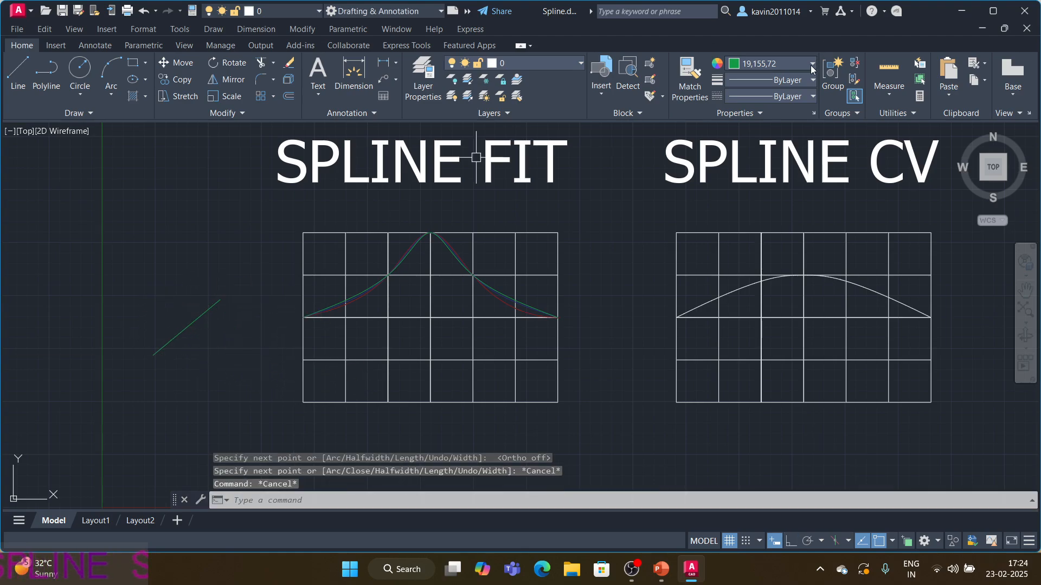
Step: Set the current object color to ByLayer and erase the green diagonal polyline segment
click(811, 65)
click(776, 81)
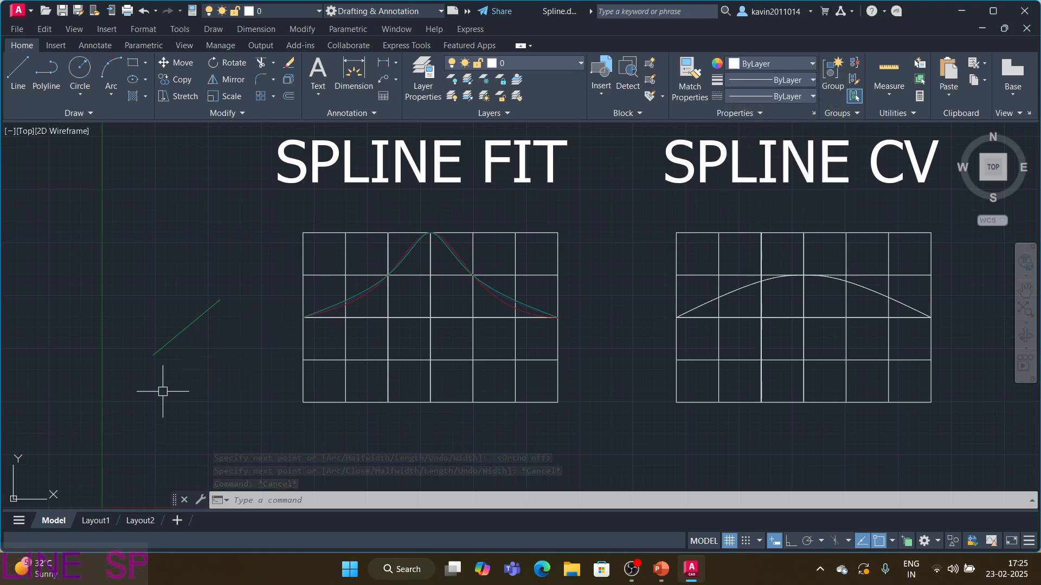
text(e)
key(Return)
click(157, 350)
key(Return)
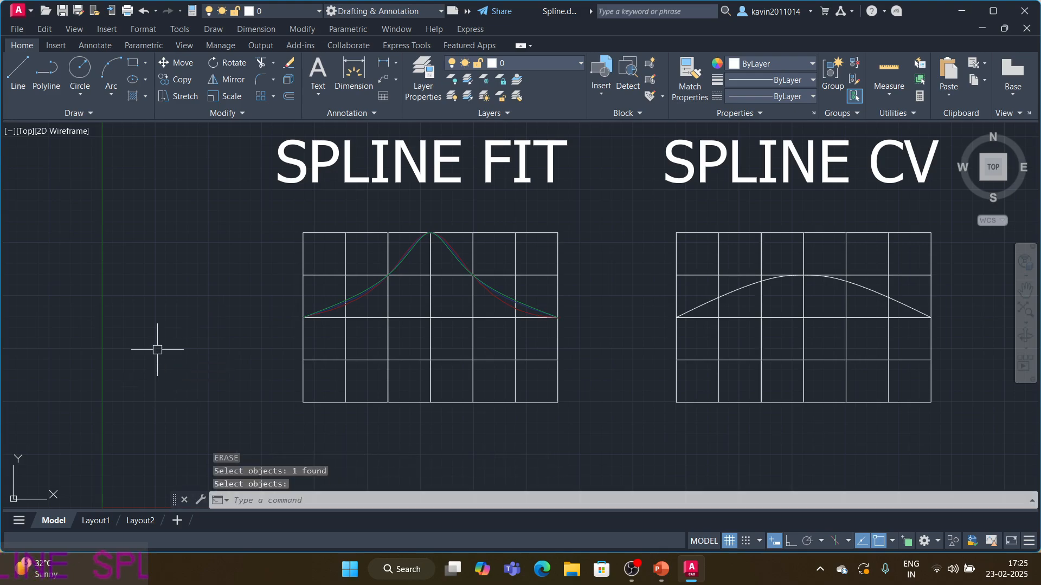
Step: Draw a closed triangular polyline with a horizontal base about 4.24 units long beside the SPLINE FIT grid
text(pl)
key(Return)
click(155, 352)
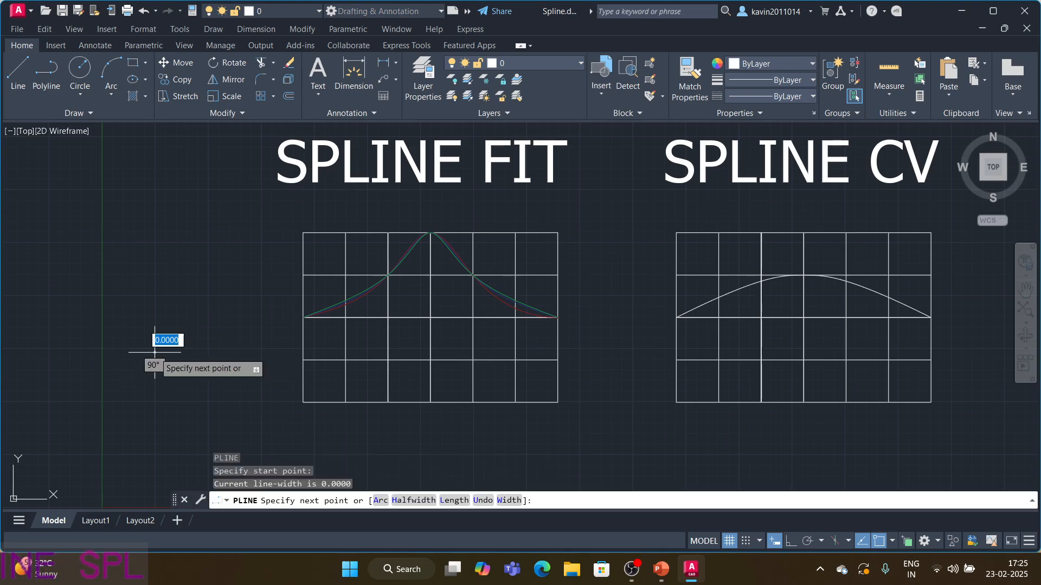
click(197, 308)
click(244, 353)
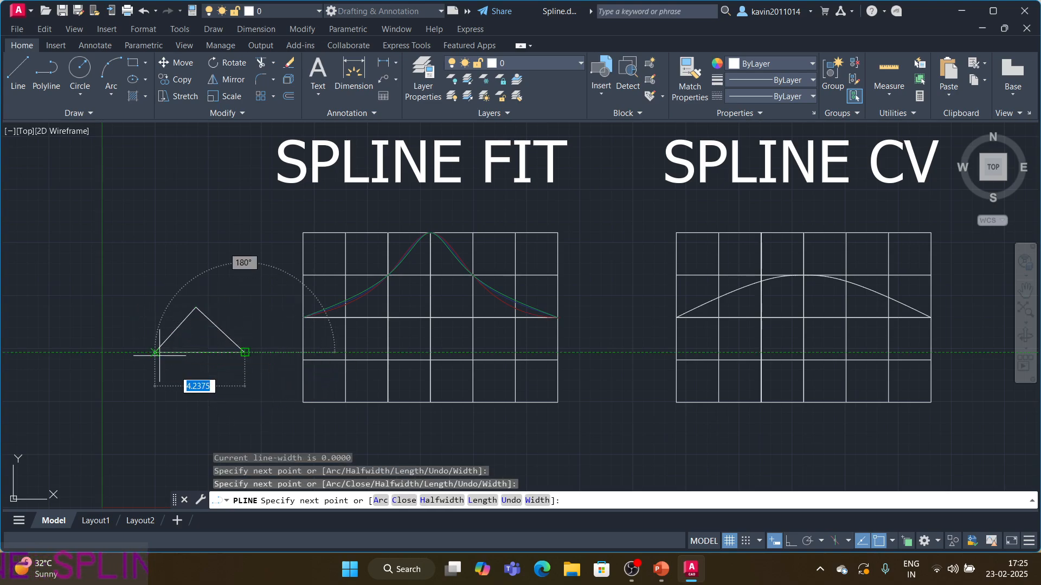
text(c)
key(Return)
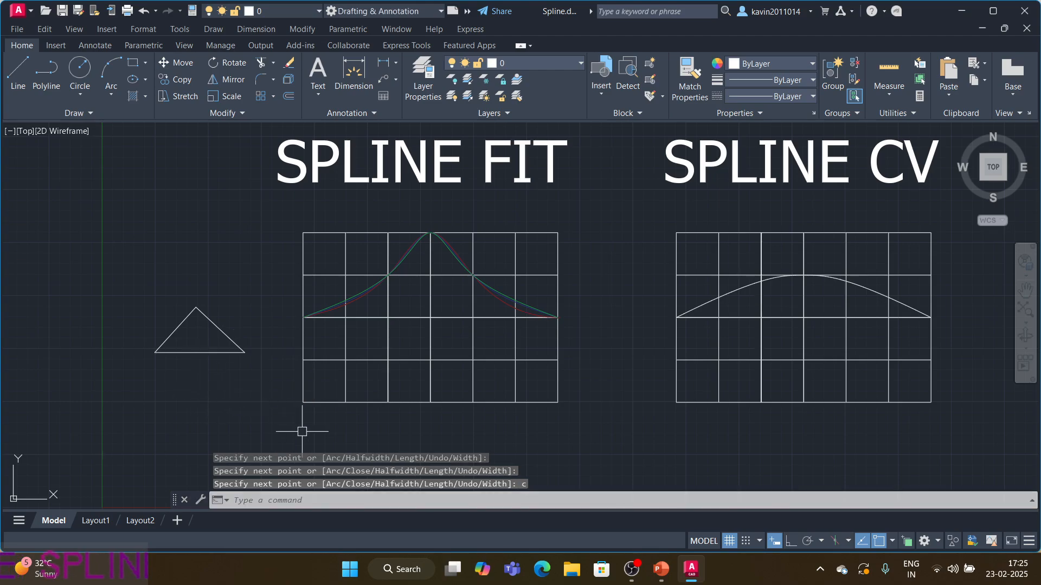
Step: Try to convert the triangular polyline directly into a spline with the Spline command's Object option
text(spl)
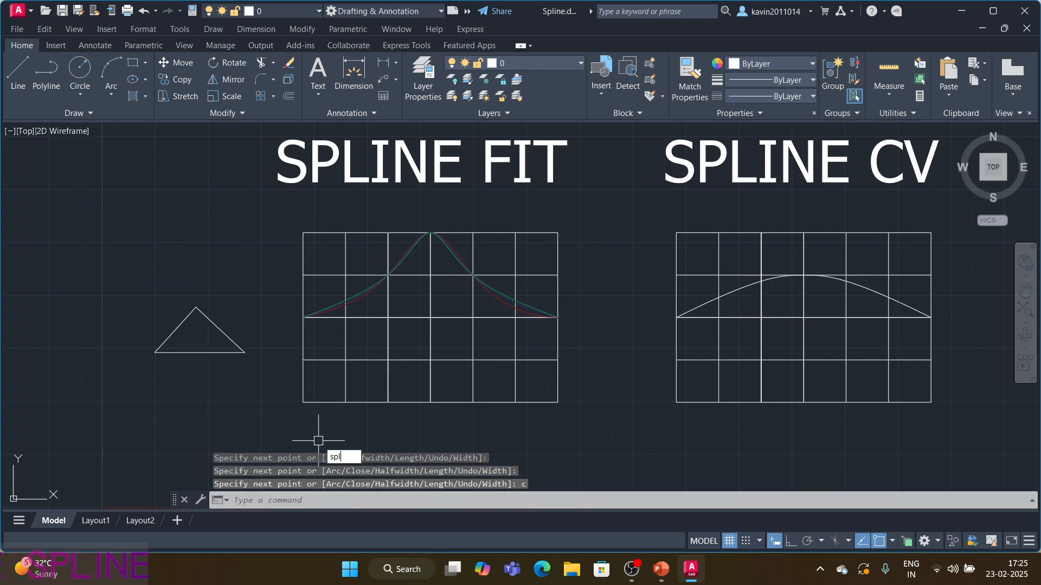
key(Return)
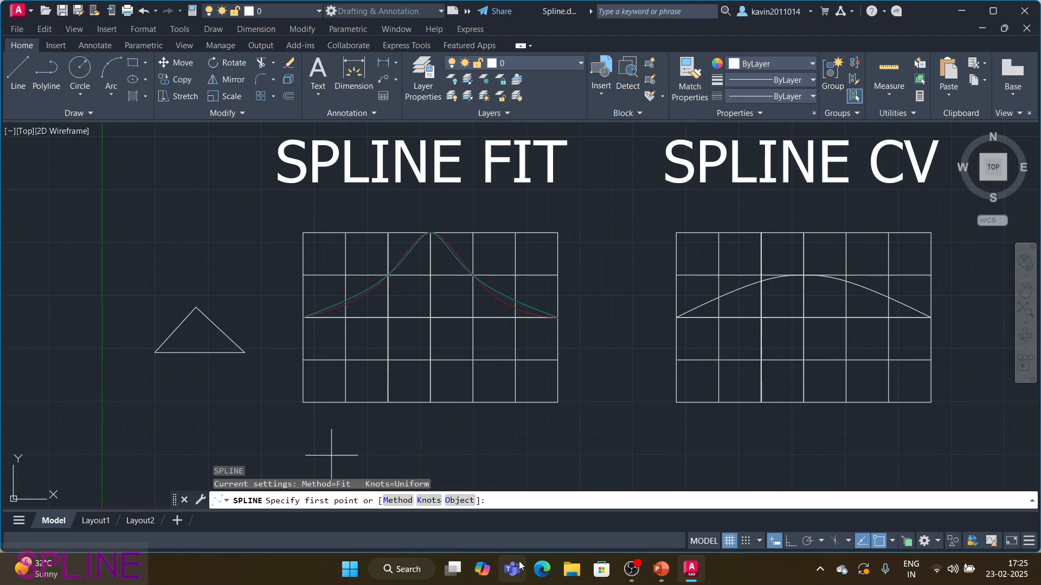
click(460, 501)
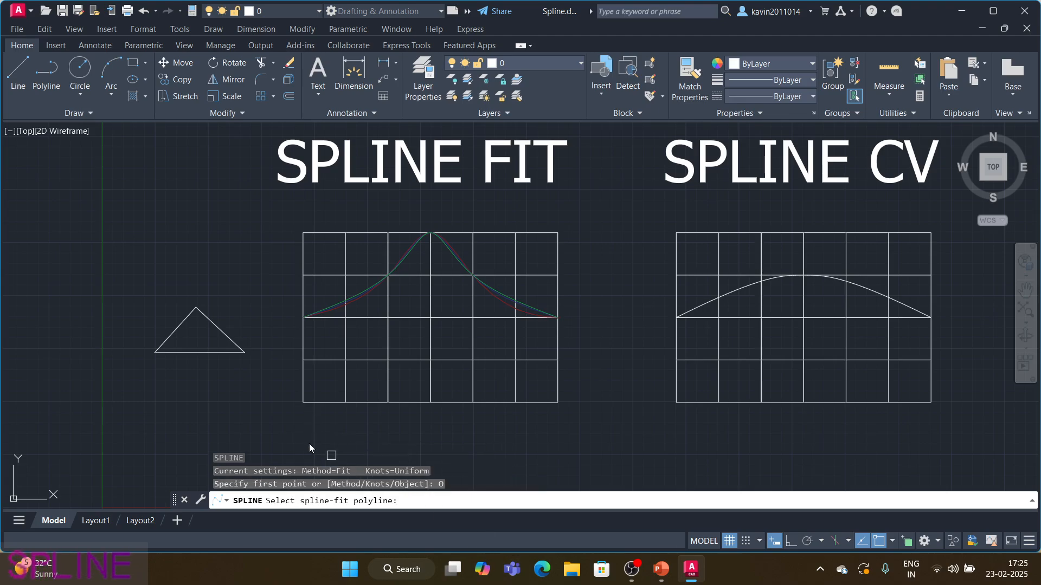
click(198, 351)
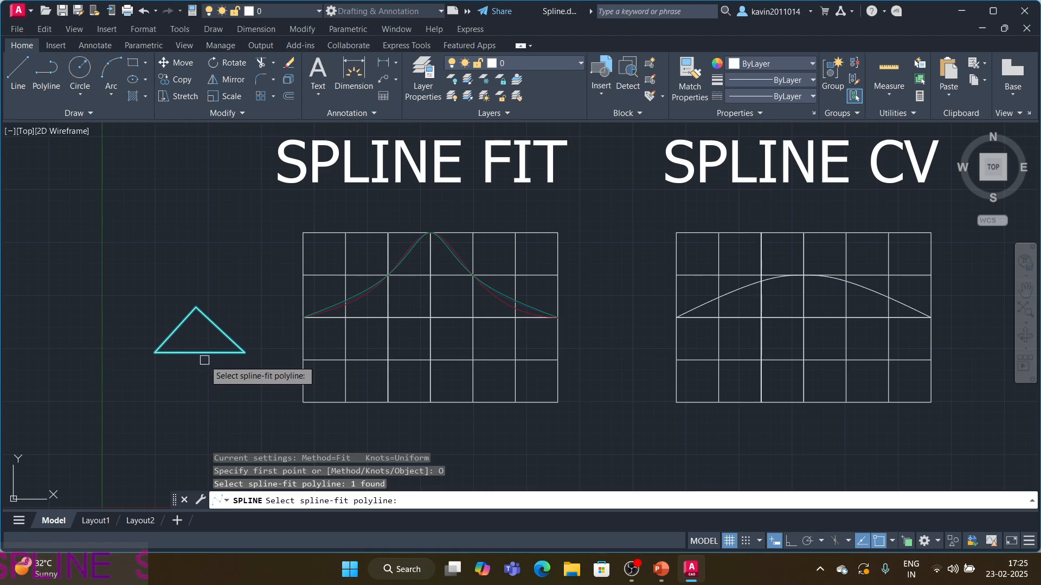
key(Return)
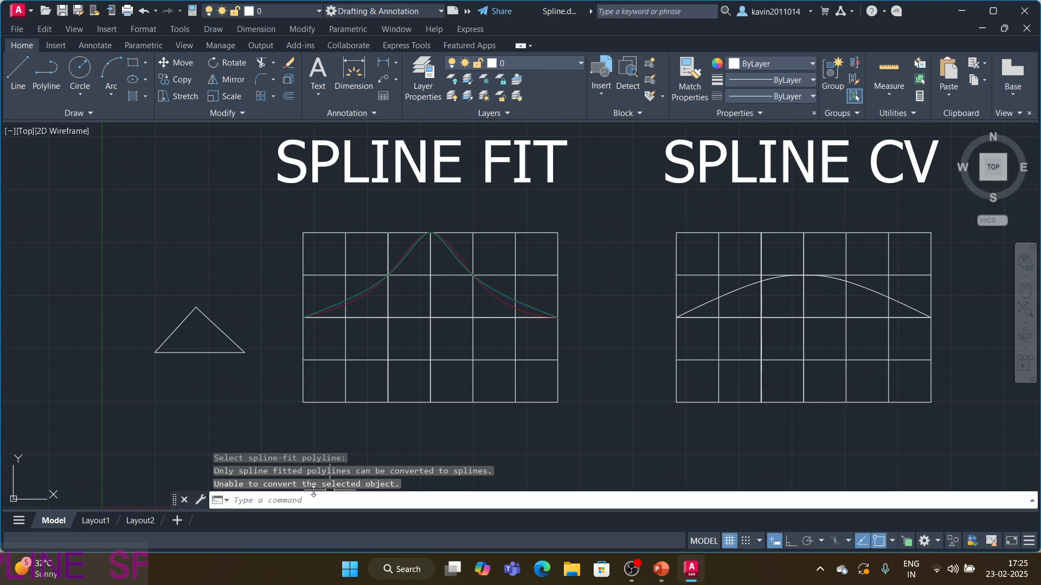
Step: Apply Spline Fit to the triangular polyline
click(223, 333)
right_click(223, 333)
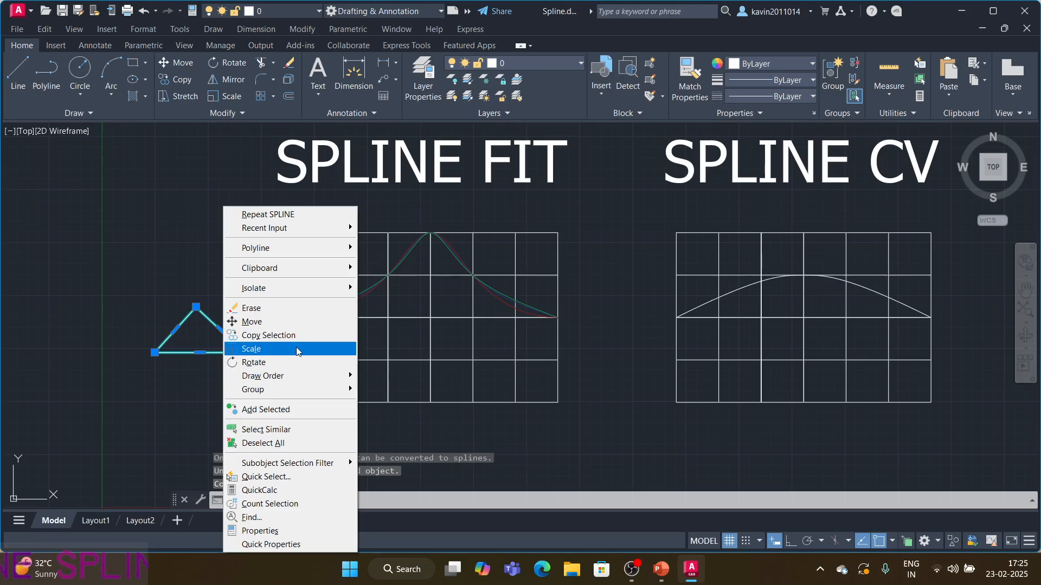
mouse_move(318, 253)
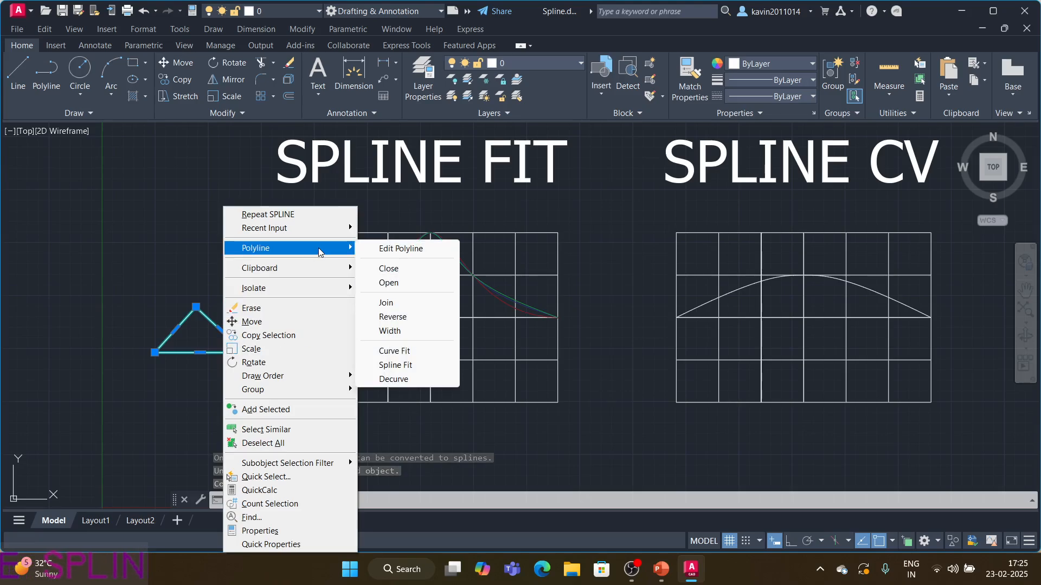
click(395, 365)
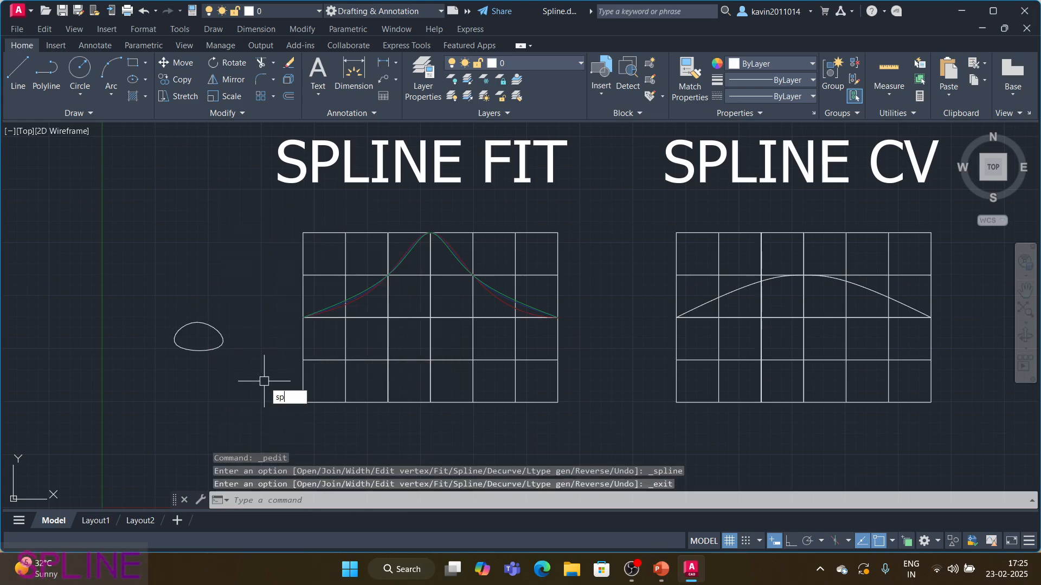
Step: Convert the spline-fit polyline into a true spline with the Spline command's Object option
key(Return)
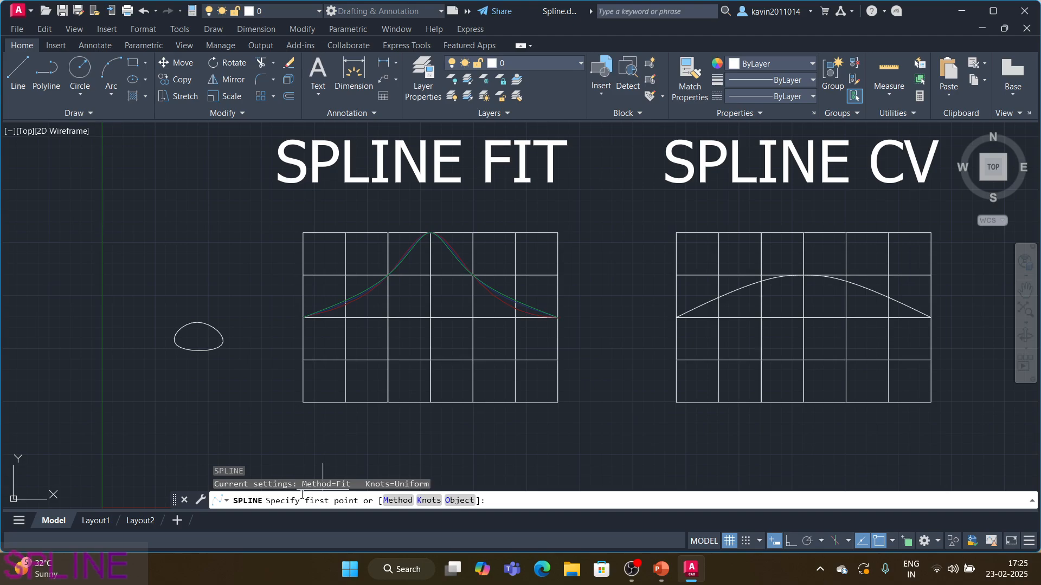
click(460, 501)
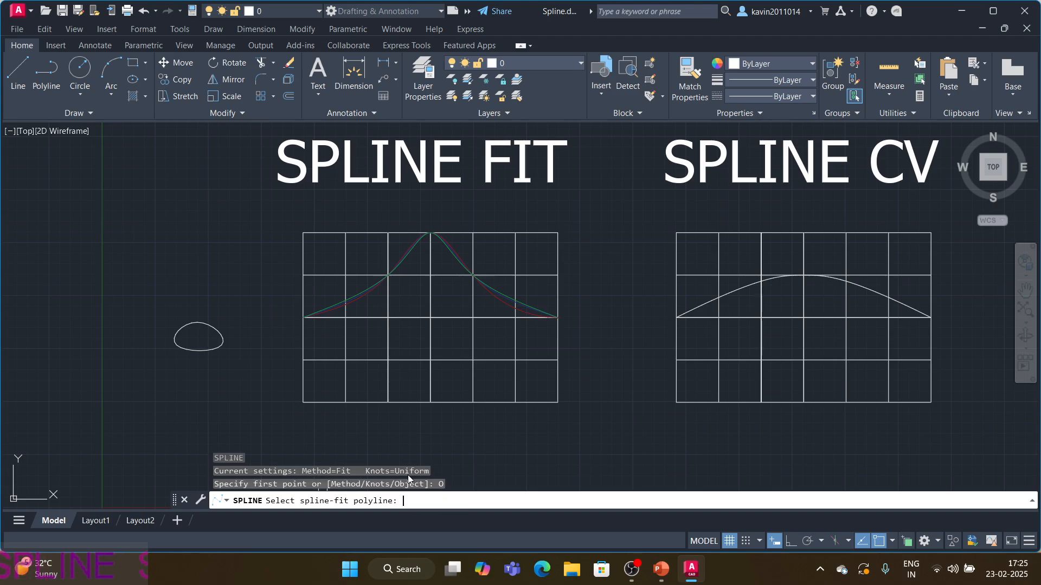
click(209, 351)
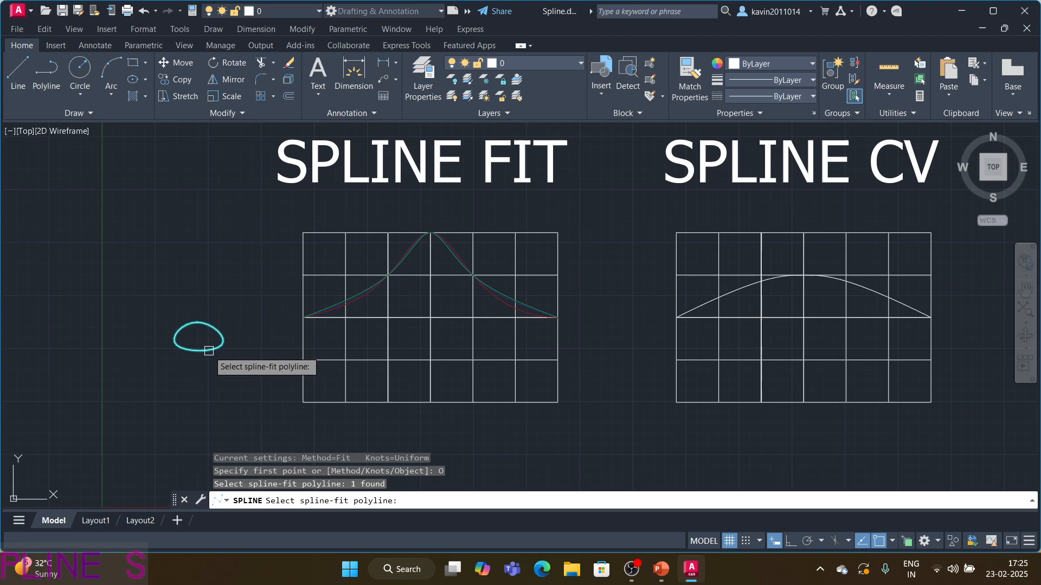
key(Return)
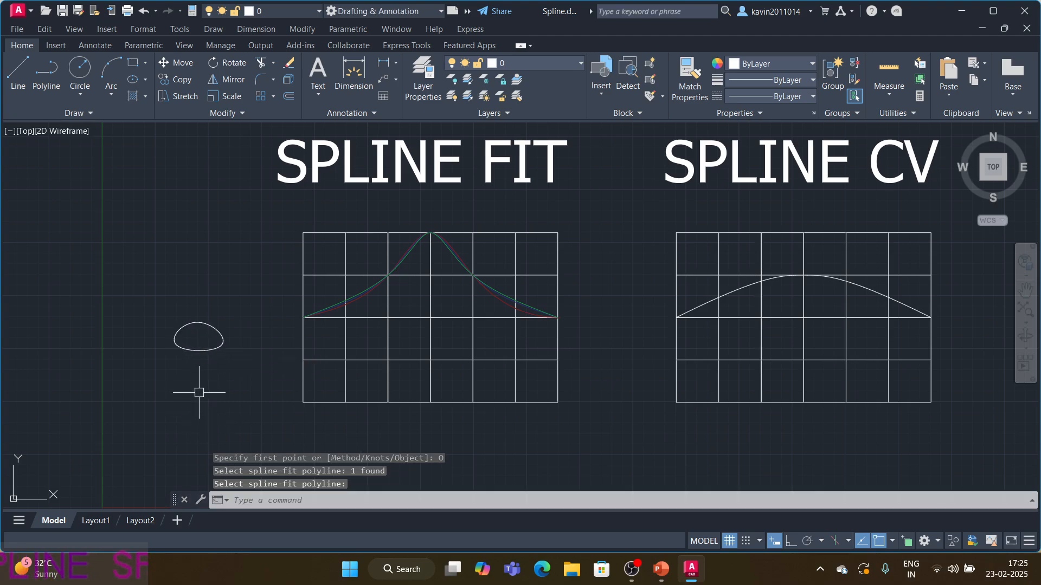
Step: List the converted closed curve's properties to check its object type, then close the listing
text(LI)
key(Return)
click(175, 336)
key(Return)
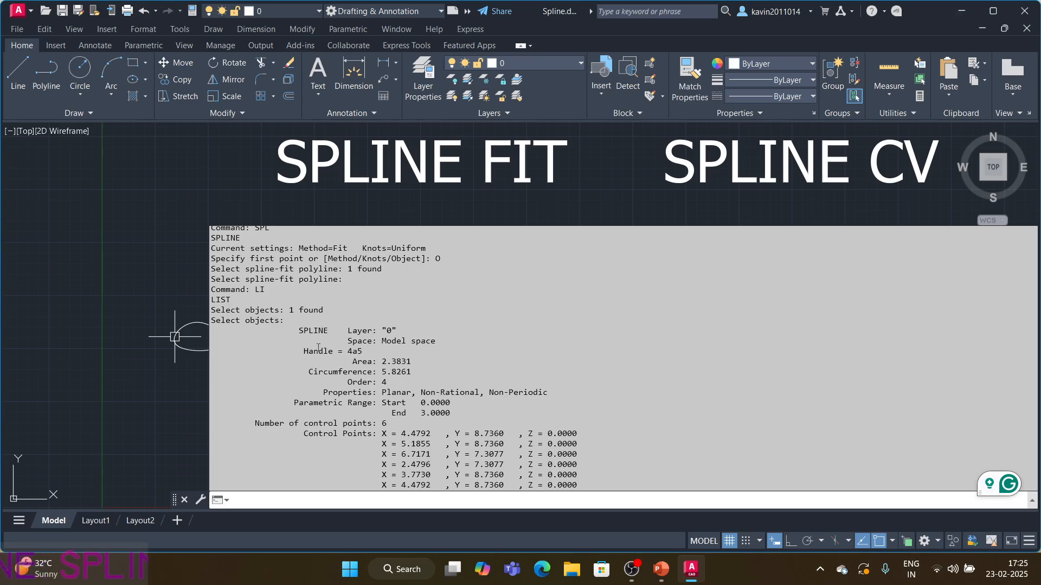
key(F2)
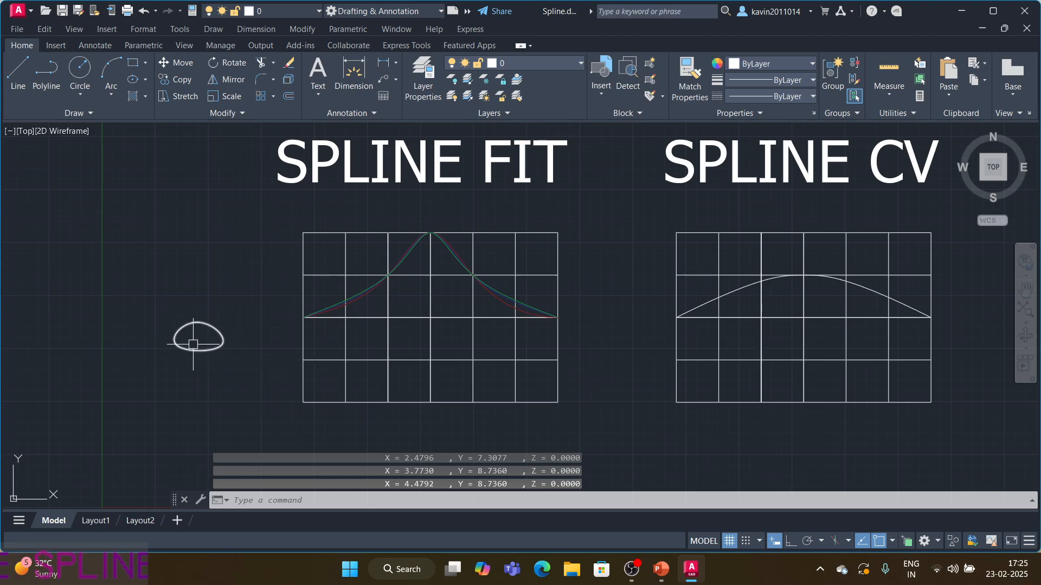
text(spline)
key(Return)
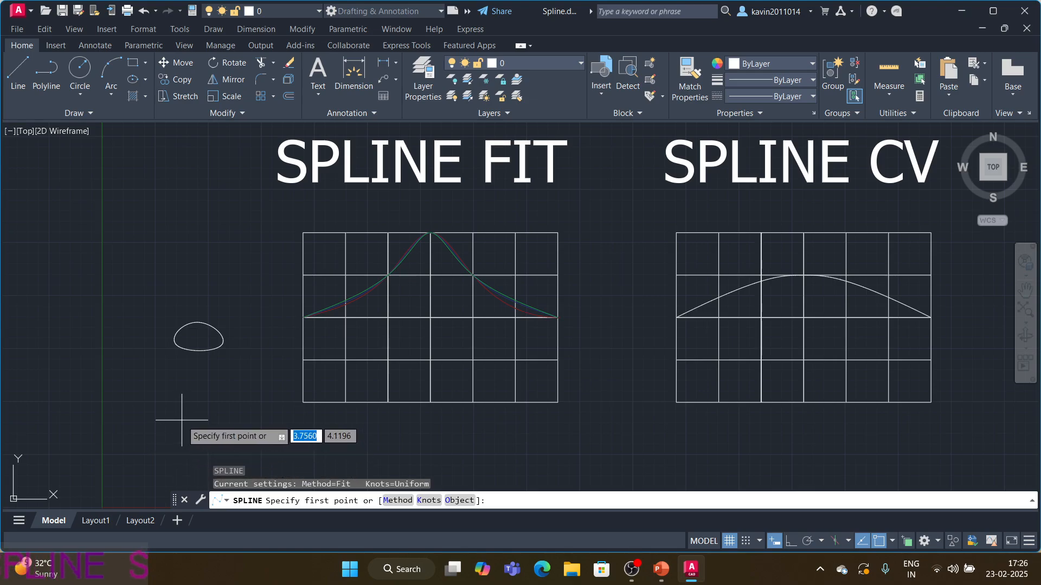
click(156, 432)
key(Escape)
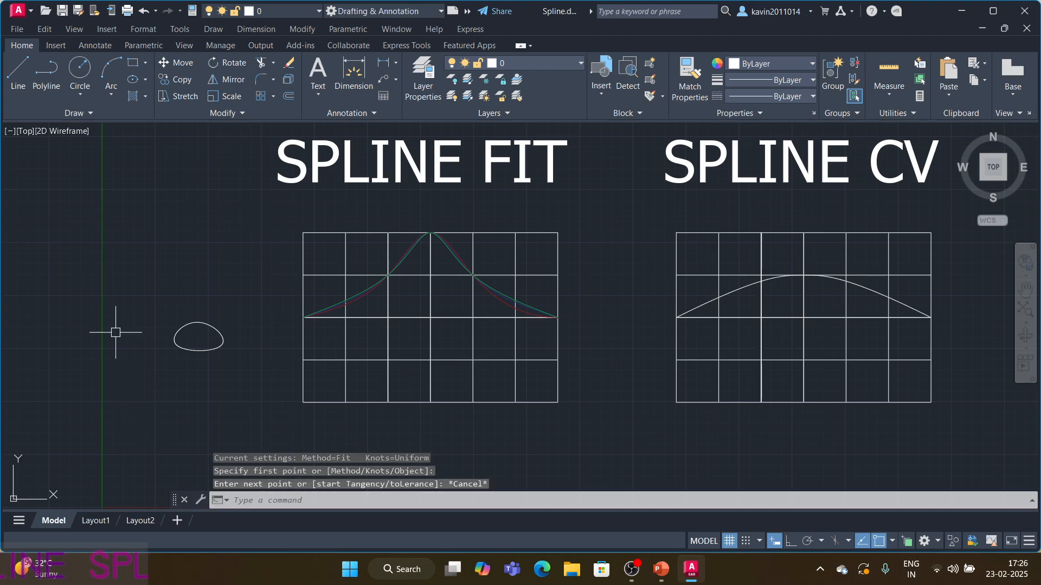
Step: Draw two connected lines forming a sideways V above the closed curve, with the vertex pointing toward the Spline Fit grid
text(L)
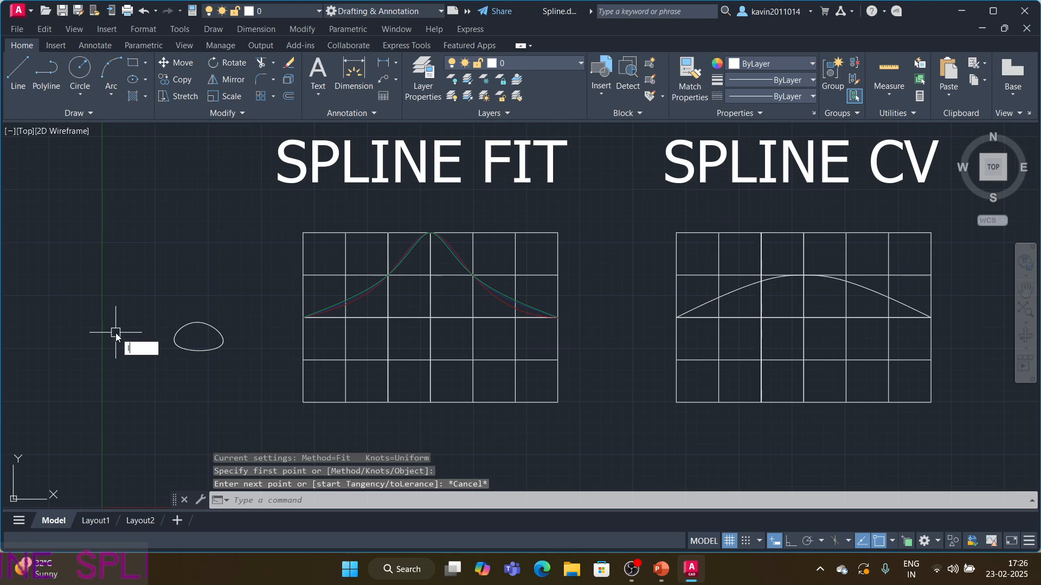
key(Return)
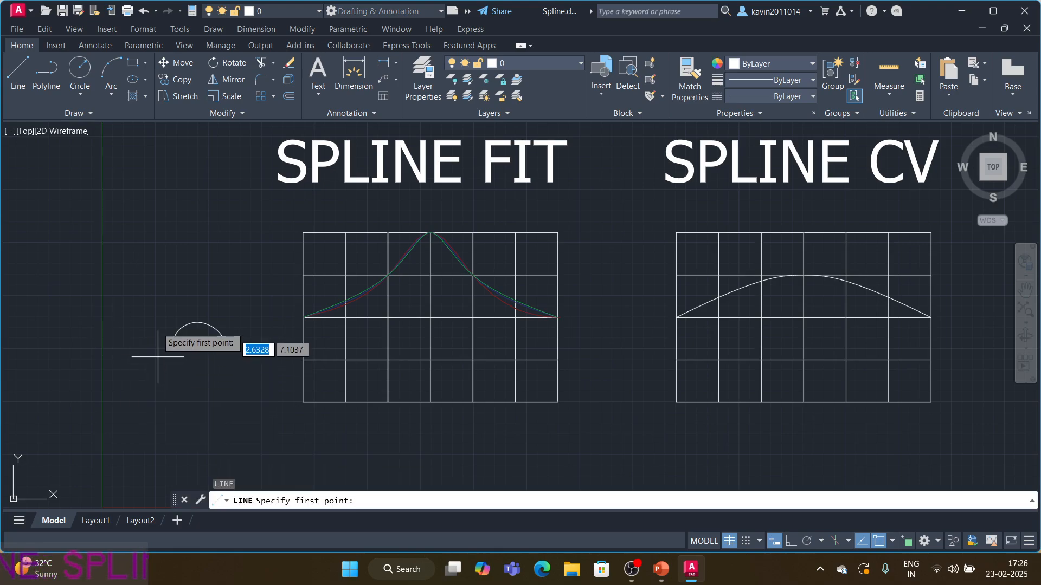
click(166, 197)
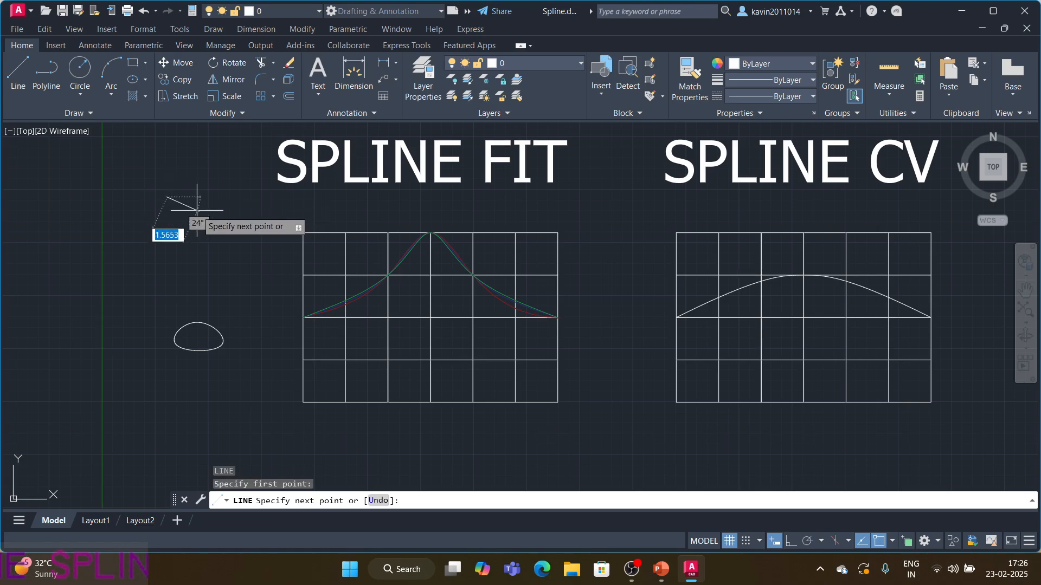
click(262, 250)
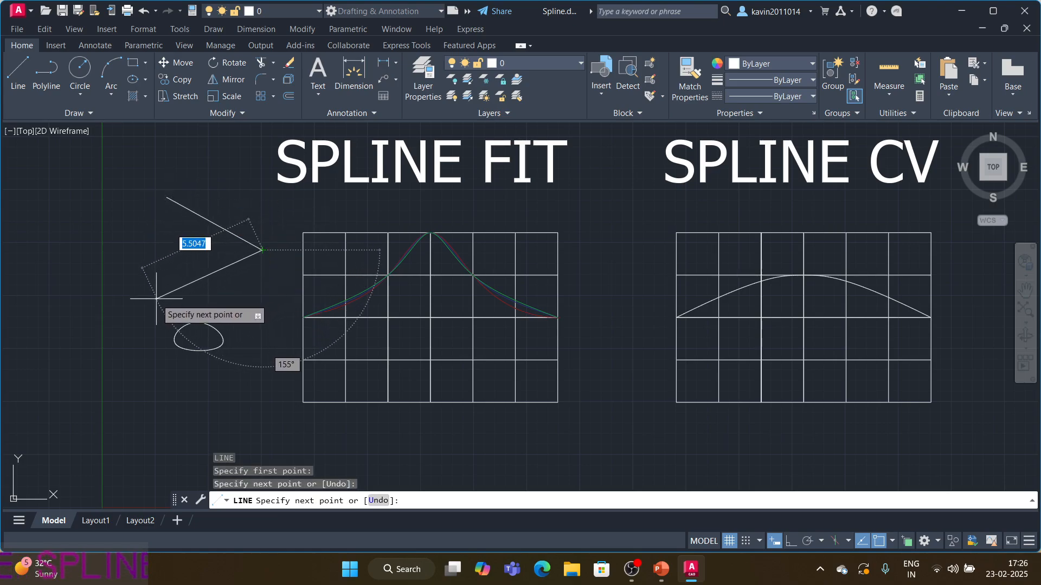
click(157, 299)
key(Return)
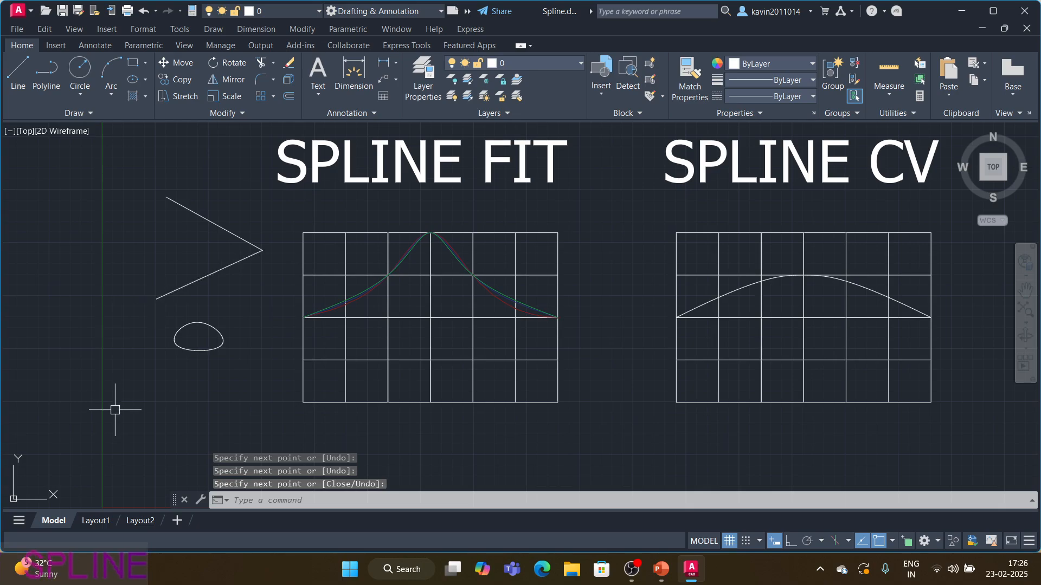
Step: Draw a fit spline from the V's lower end to its upper end, with start tangent toward the vertex and end tangent toward the lower end
text(spl)
key(Return)
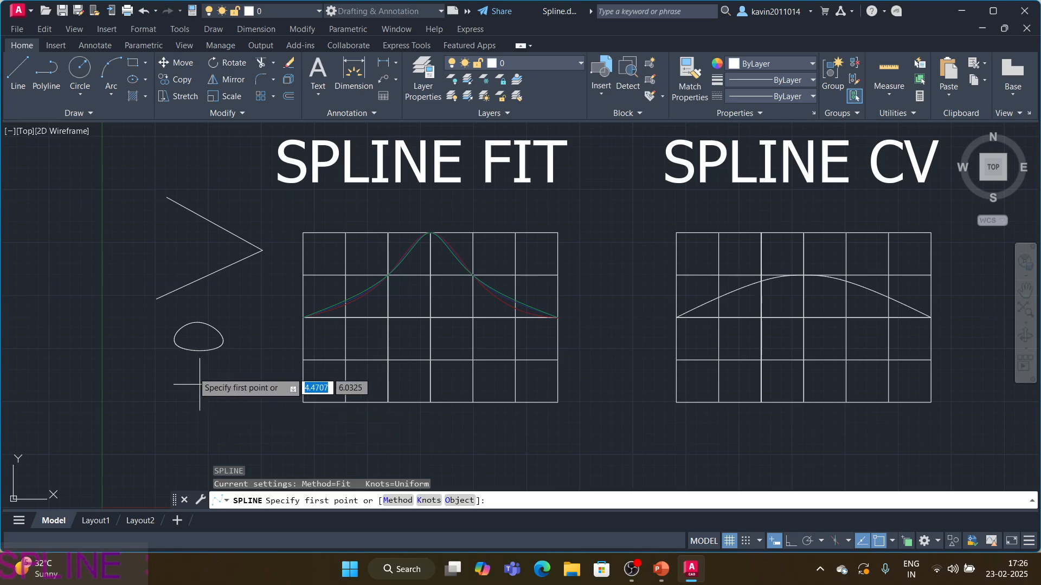
click(156, 299)
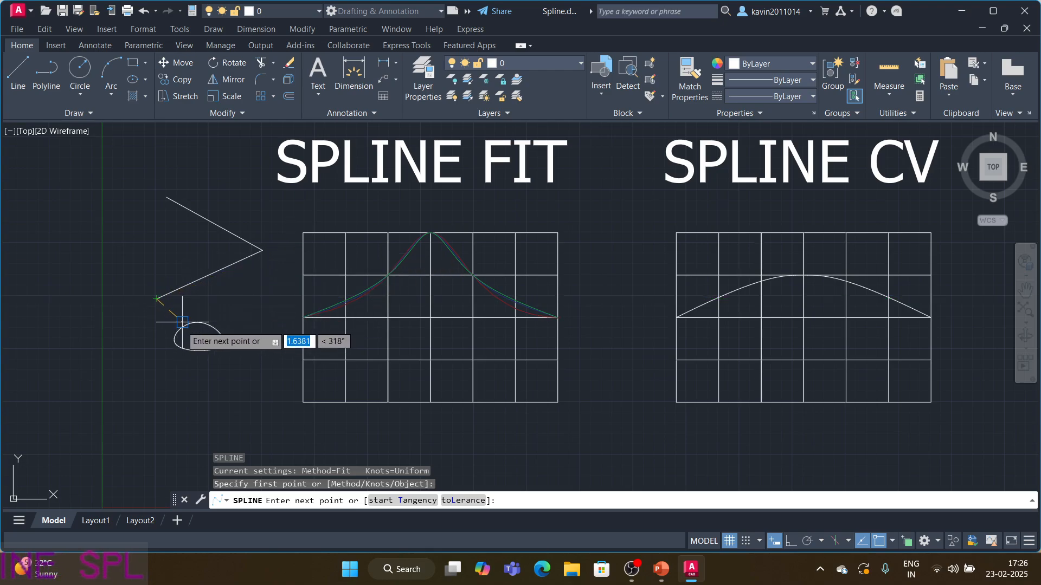
click(396, 501)
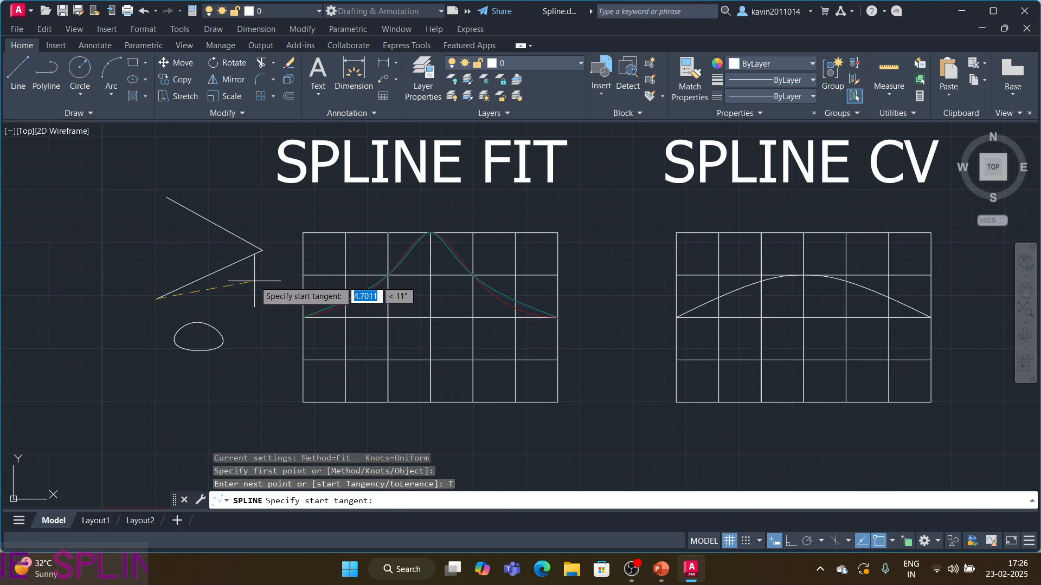
click(262, 250)
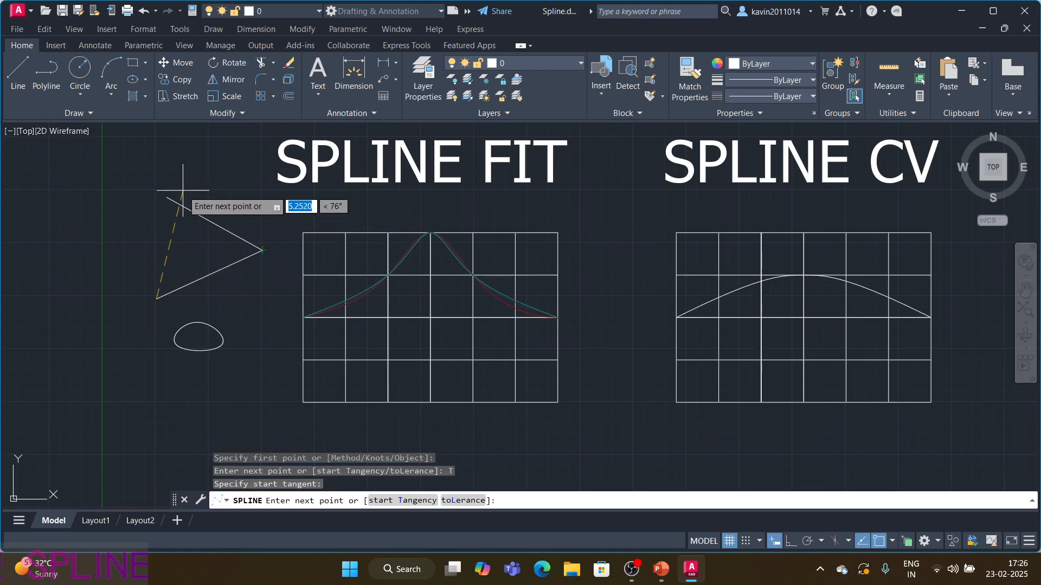
click(167, 197)
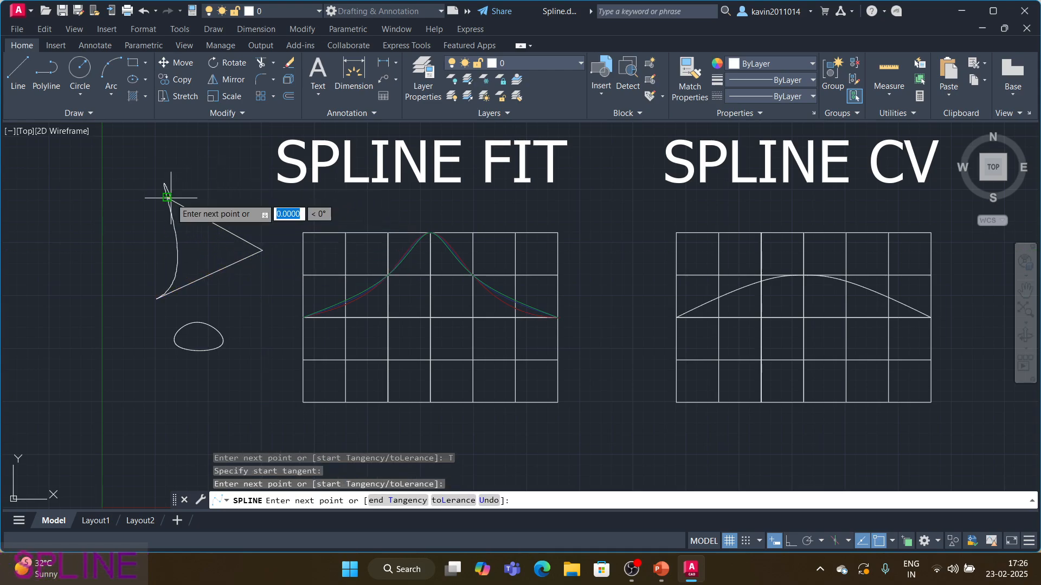
click(400, 500)
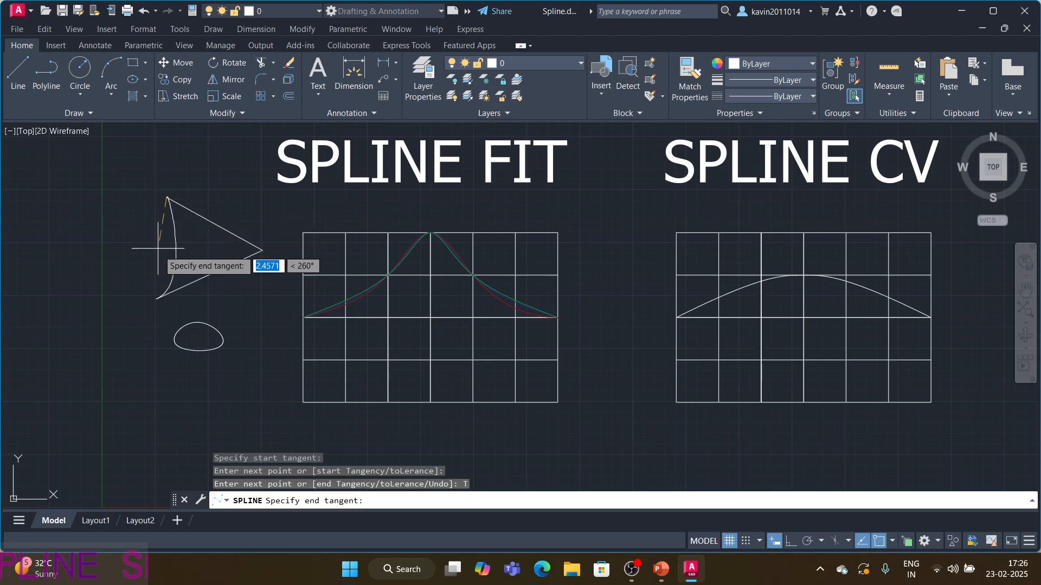
click(157, 299)
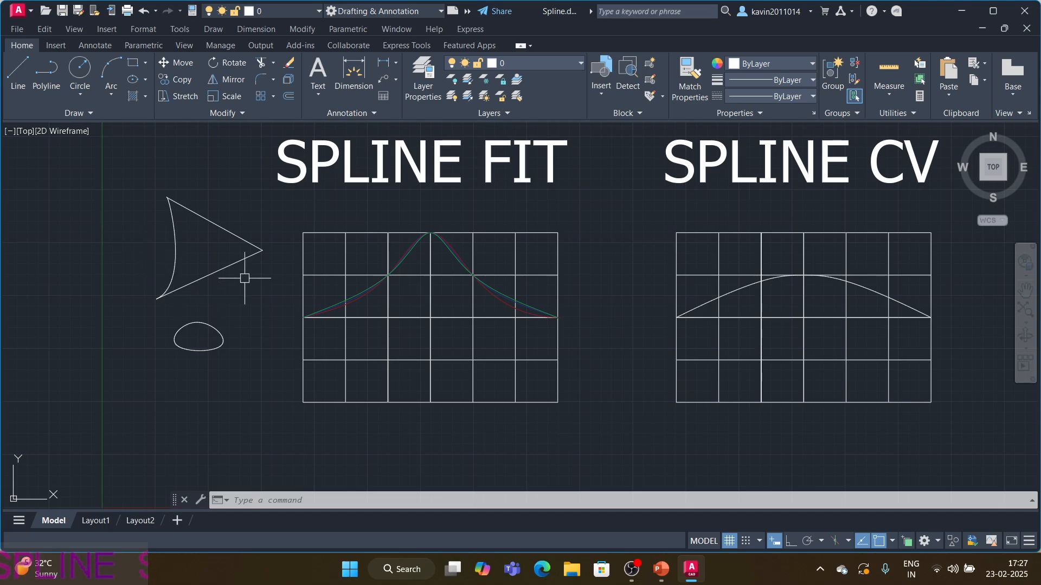
Step: Draw an open five-point spline below the closed curve using the Fit method and a fit tolerance of 0.0000
key(Return)
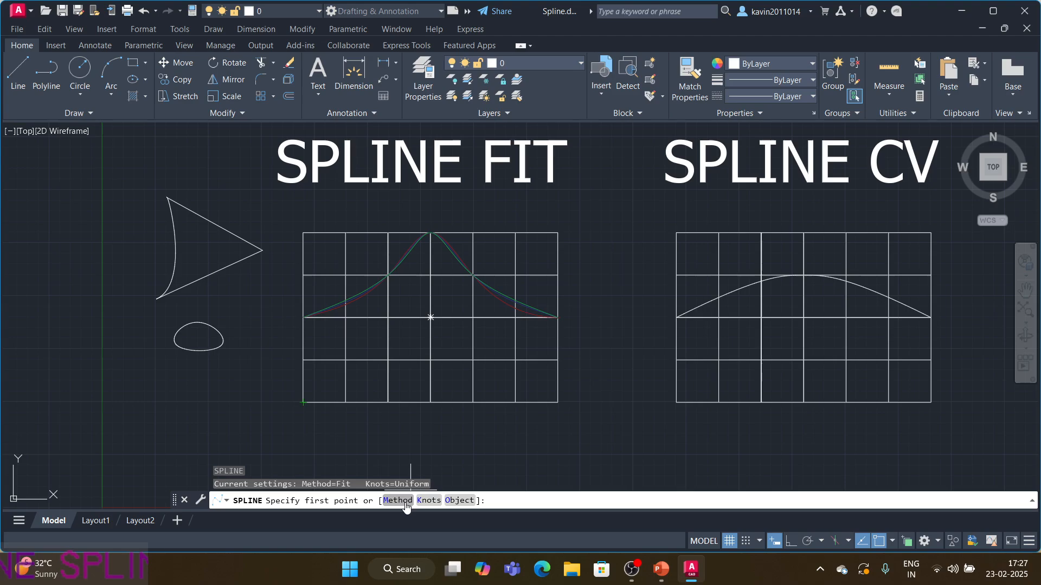
text(m)
key(Return)
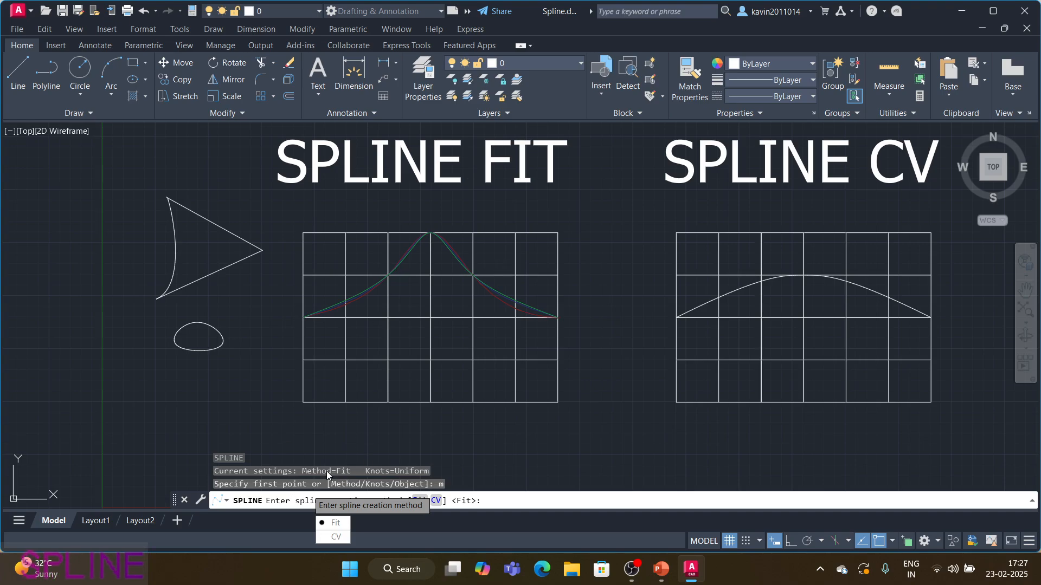
click(334, 523)
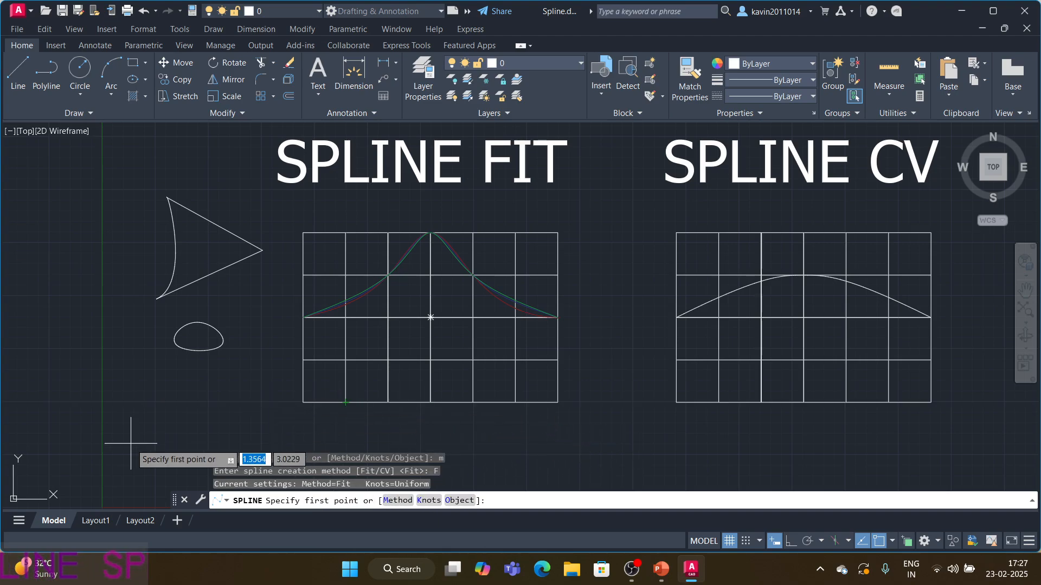
click(177, 417)
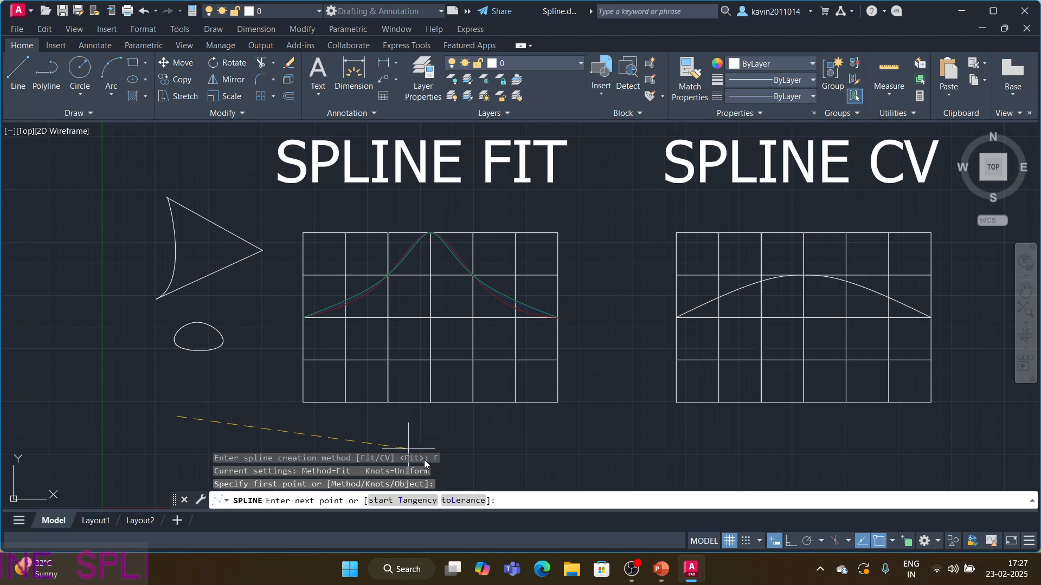
click(455, 502)
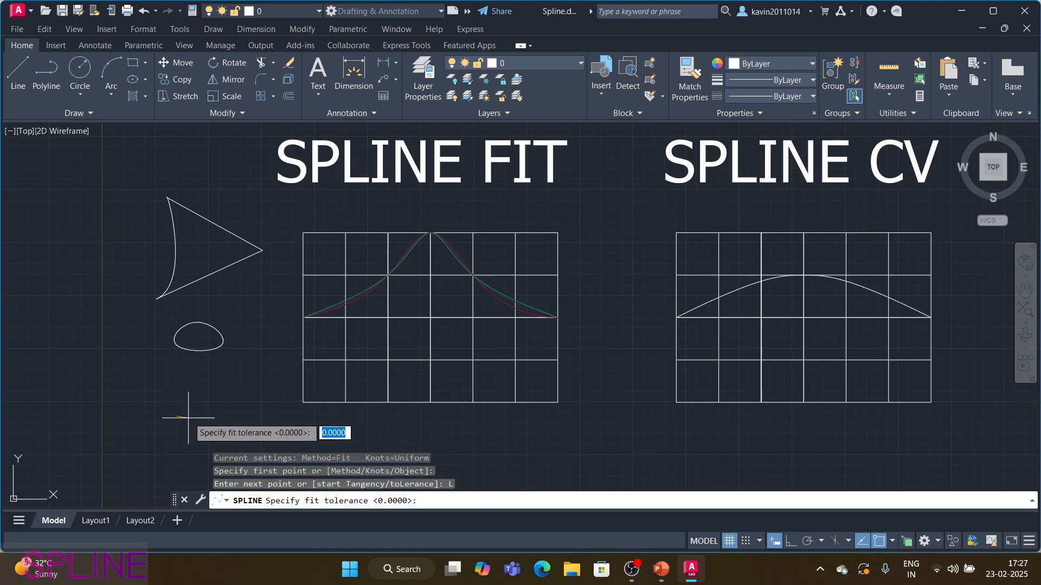
key(Return)
click(222, 384)
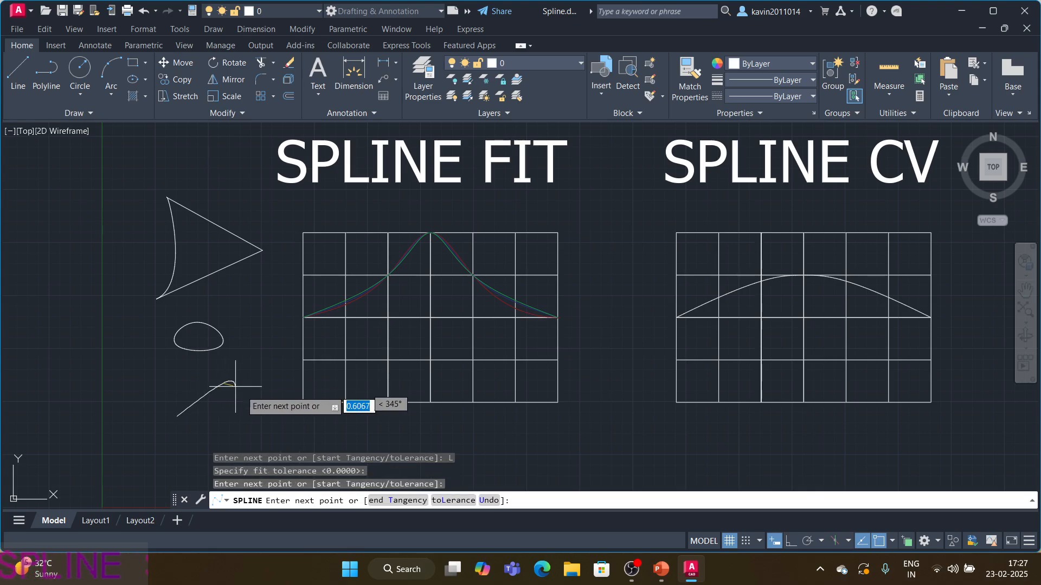
click(251, 398)
click(291, 419)
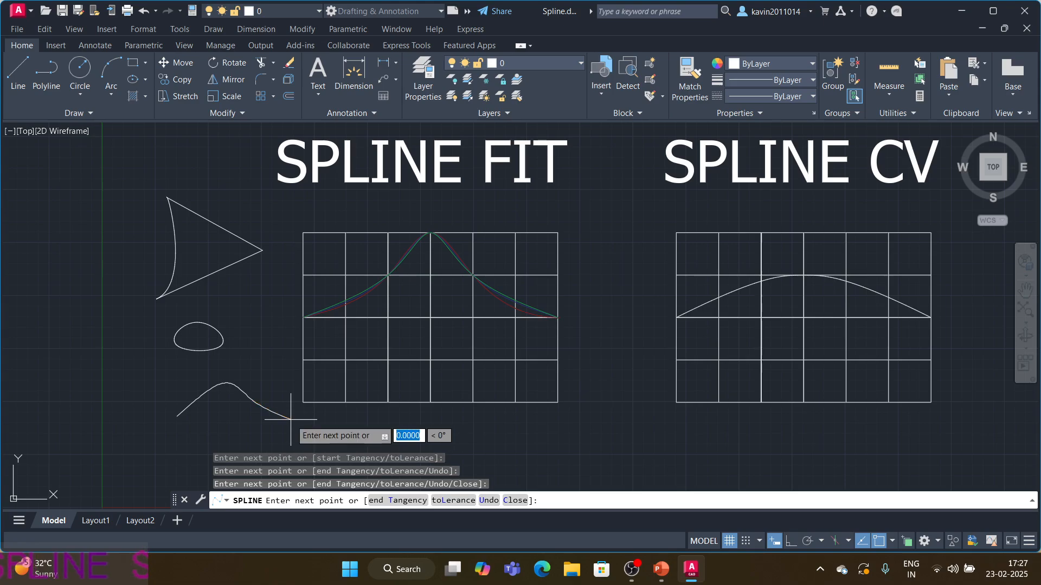
click(242, 428)
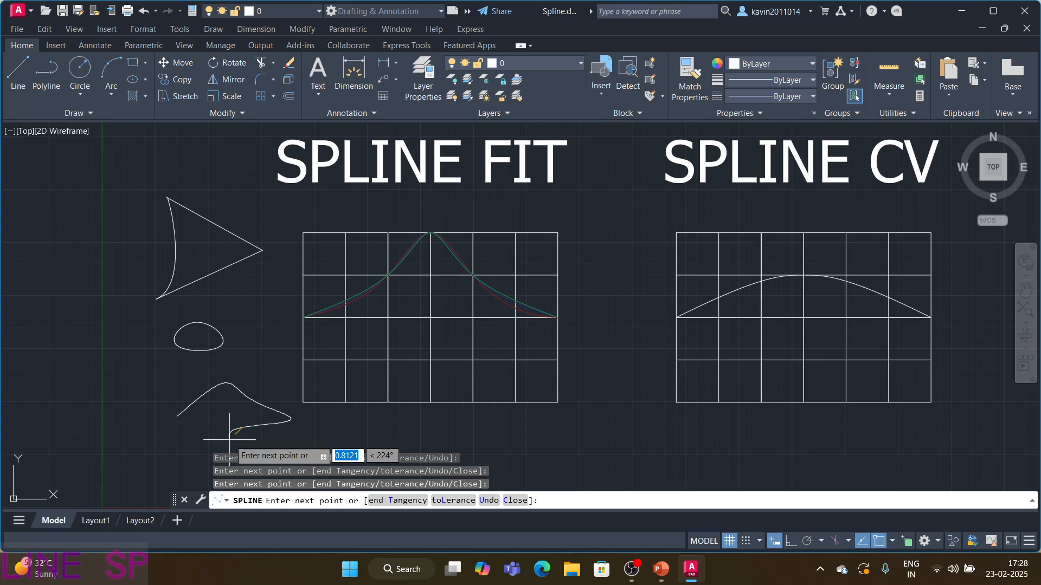
key(Return)
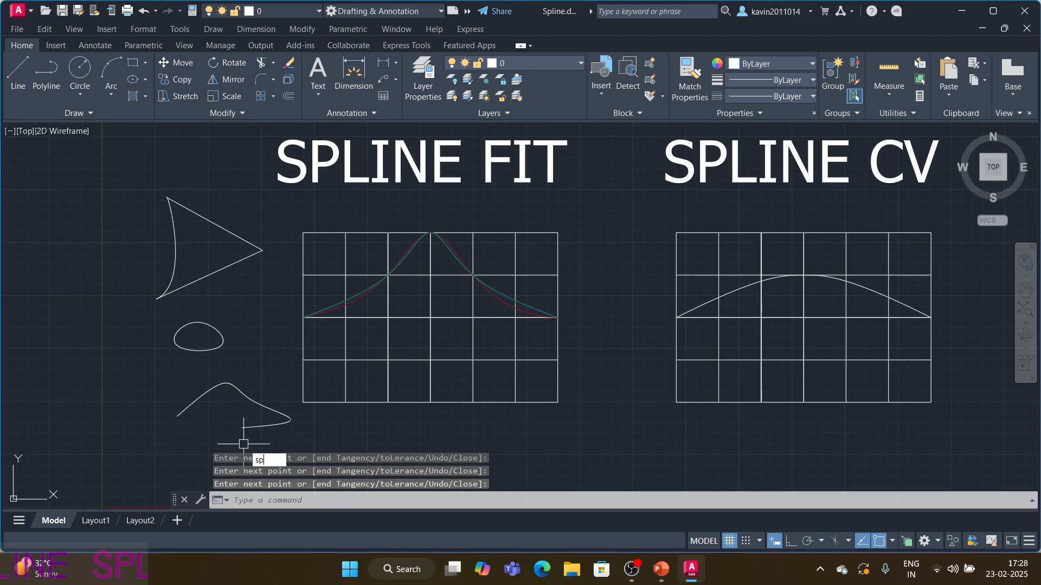
Step: Draw an open five-point fit spline beneath the Spline Fit grid with a fit tolerance of 3
text(sp)
key(Return)
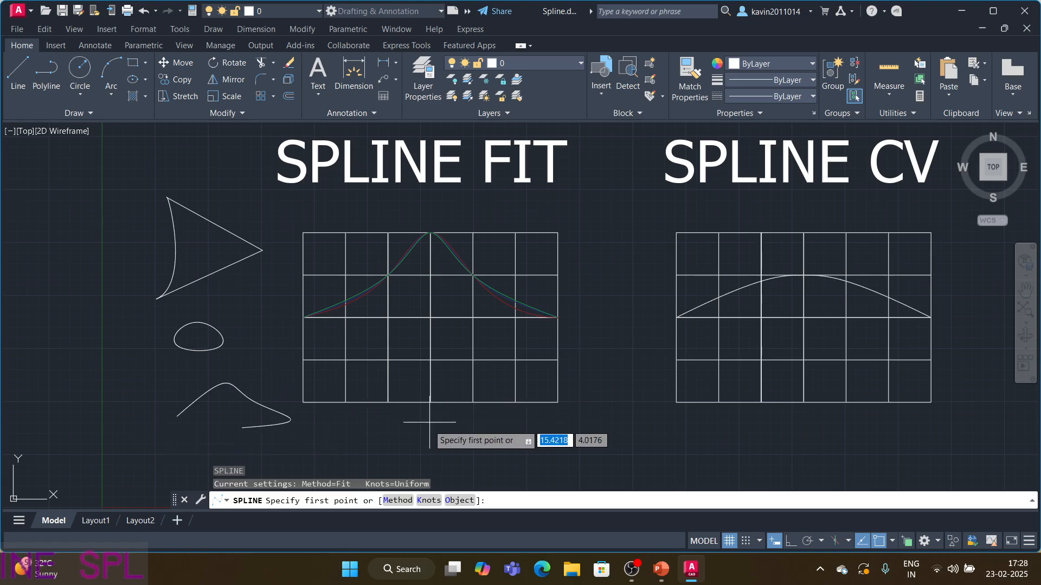
click(399, 444)
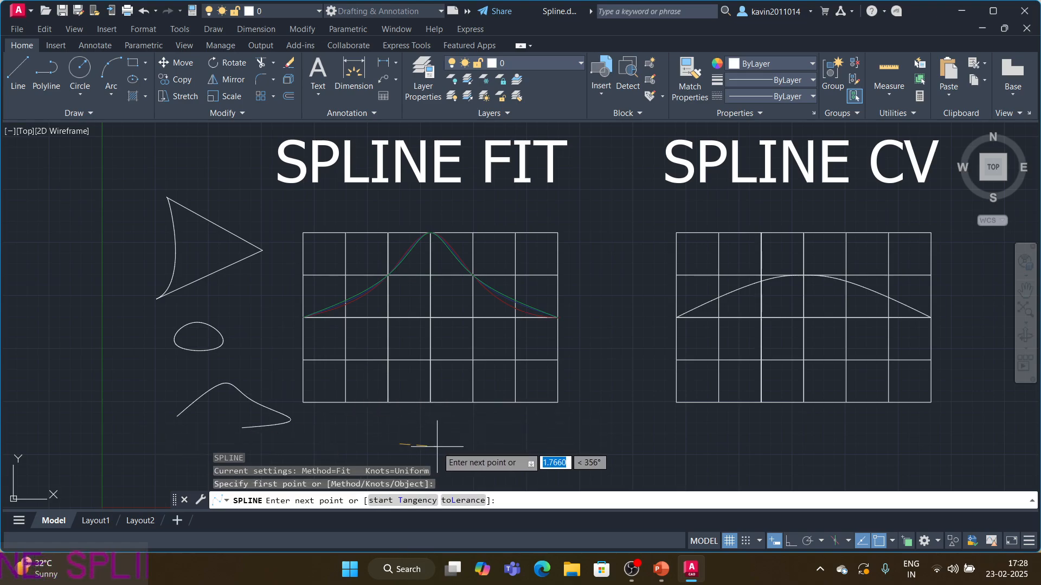
click(458, 501)
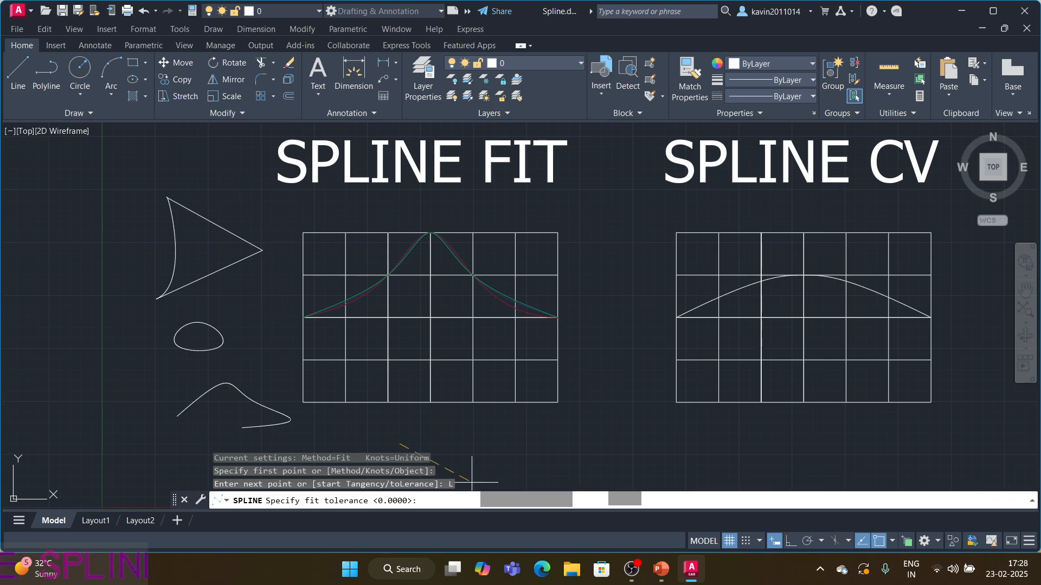
text(3)
key(Return)
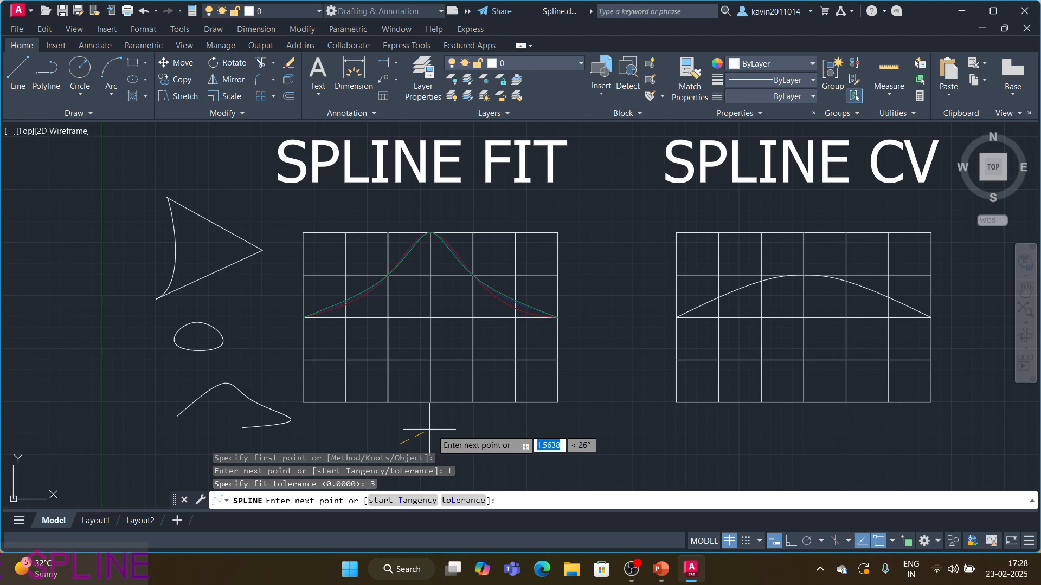
click(444, 428)
click(496, 445)
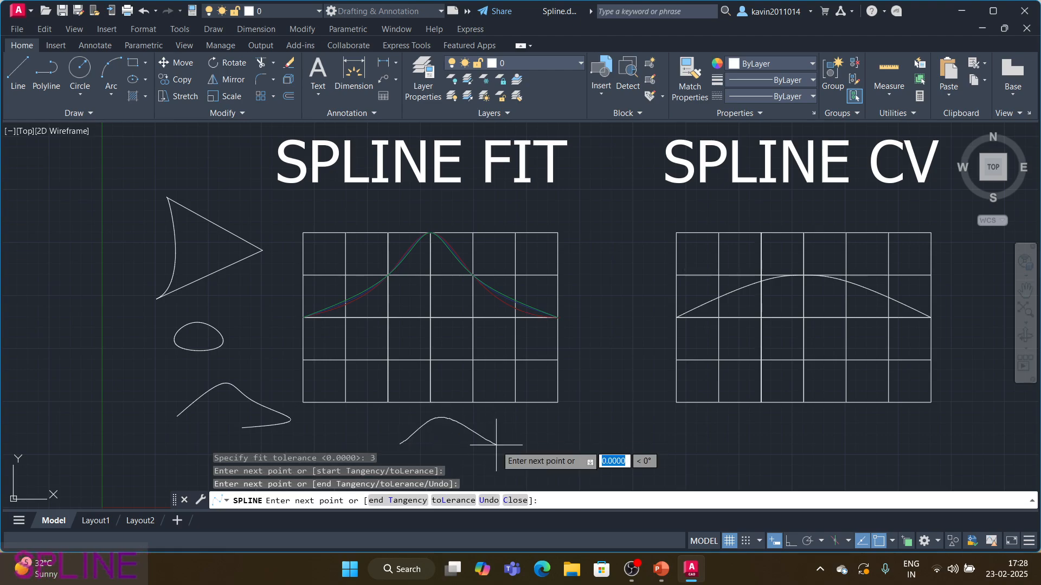
click(586, 393)
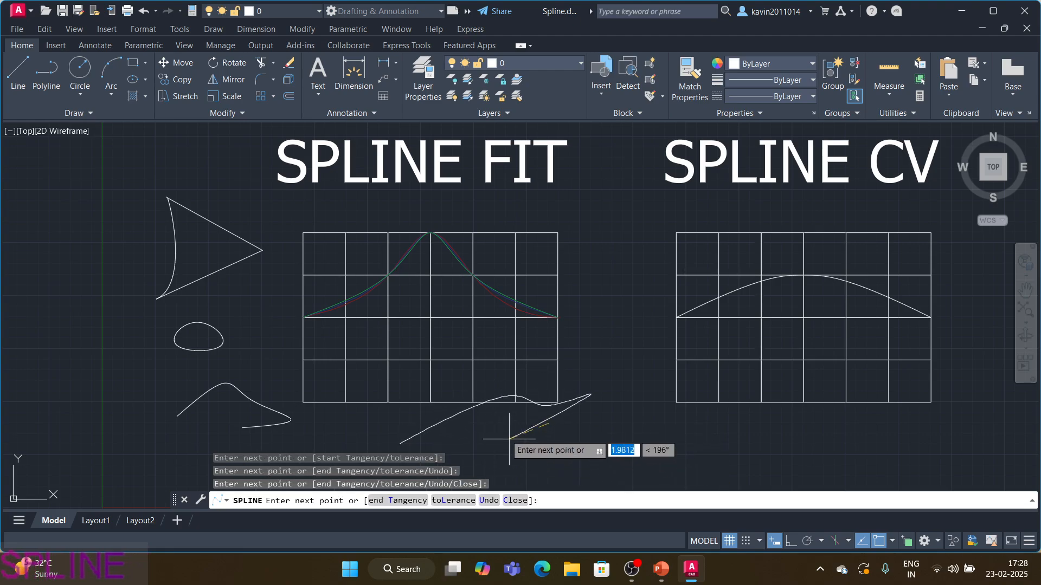
click(601, 398)
key(Return)
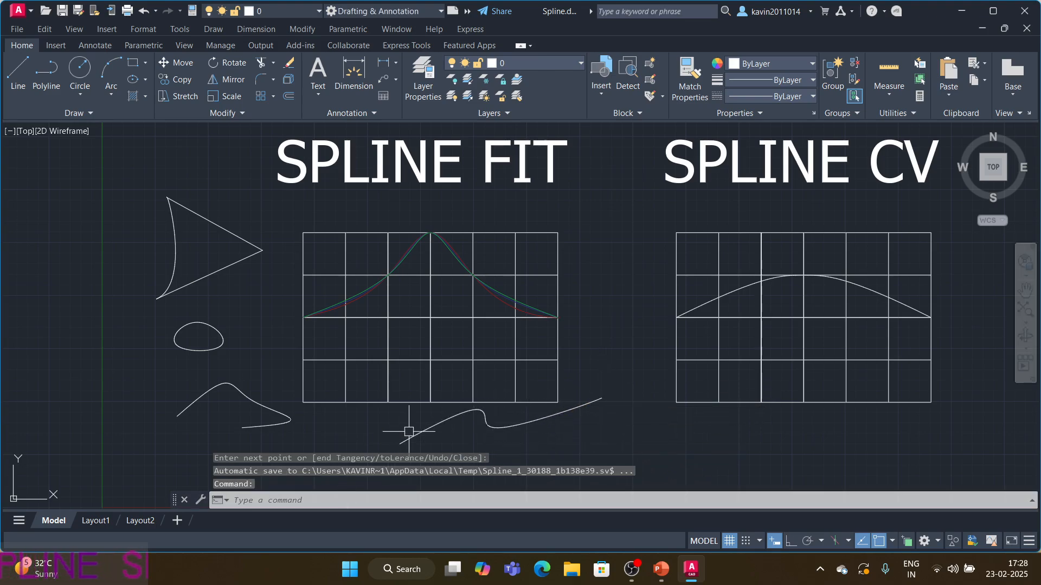
Step: Select the two tolerance example splines to compare their fit points with the curves, and clear the selection
click(266, 405)
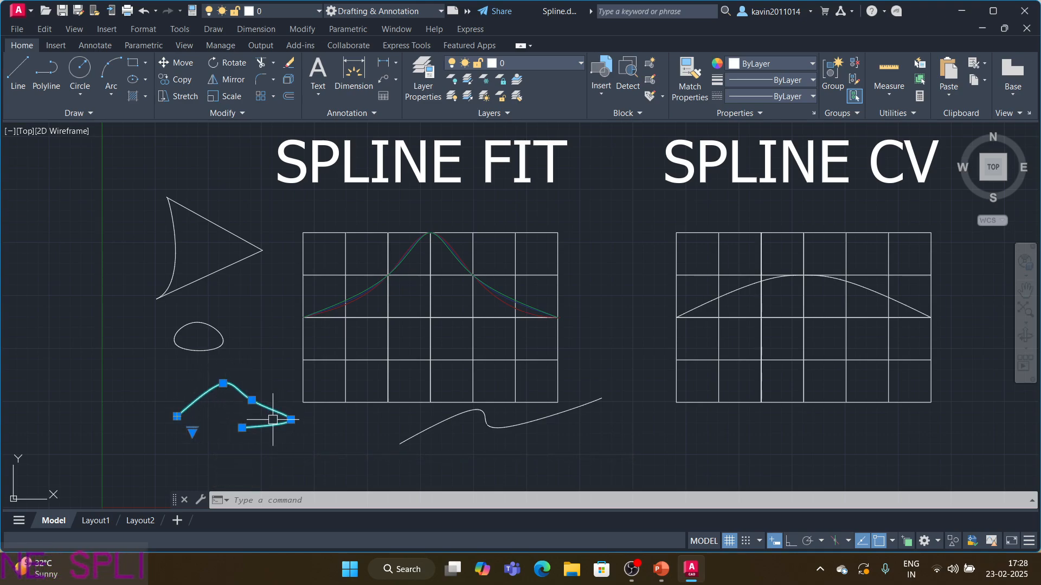
click(492, 425)
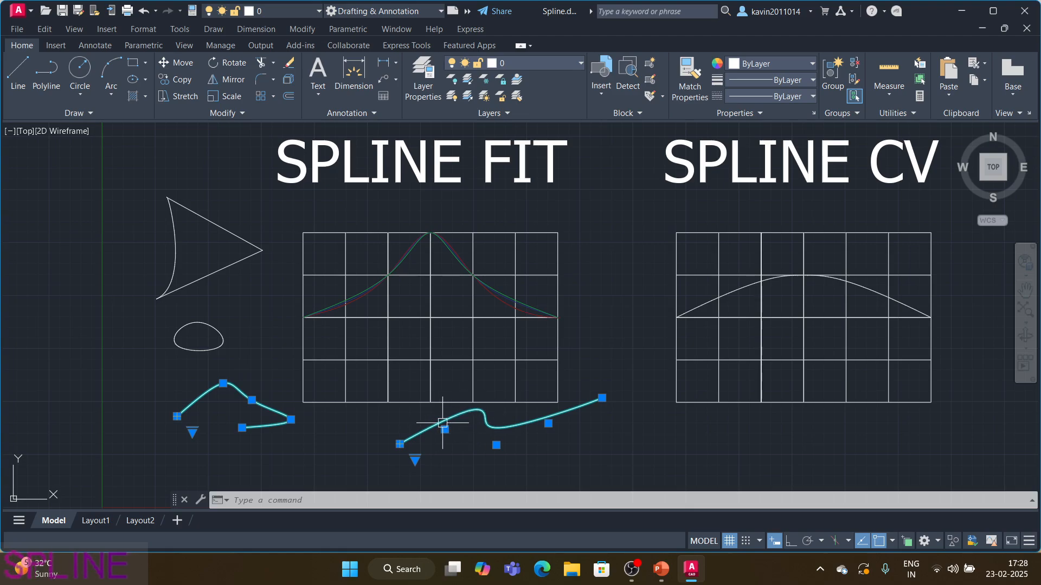
mouse_move(445, 431)
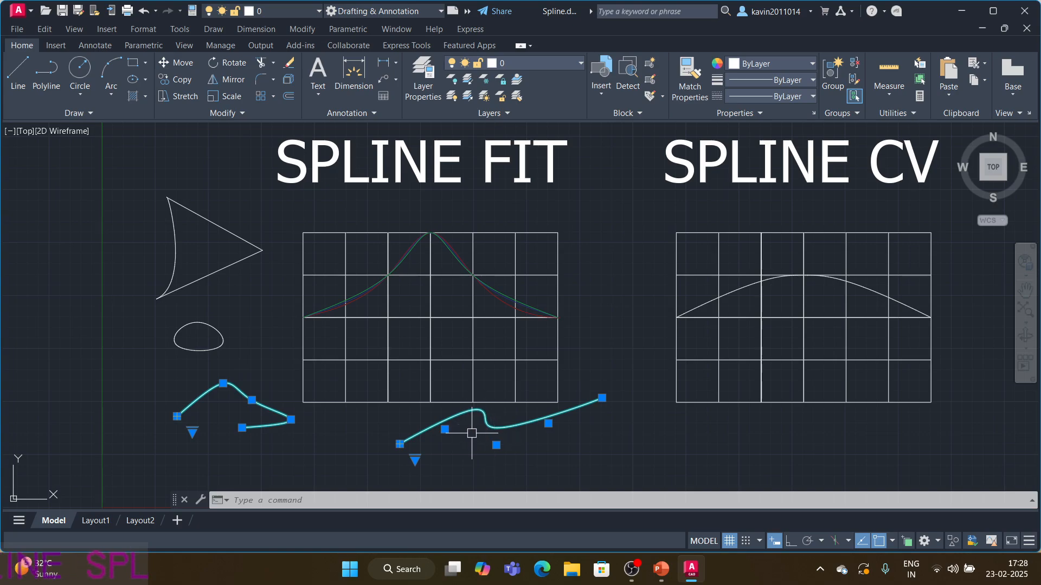
click(399, 437)
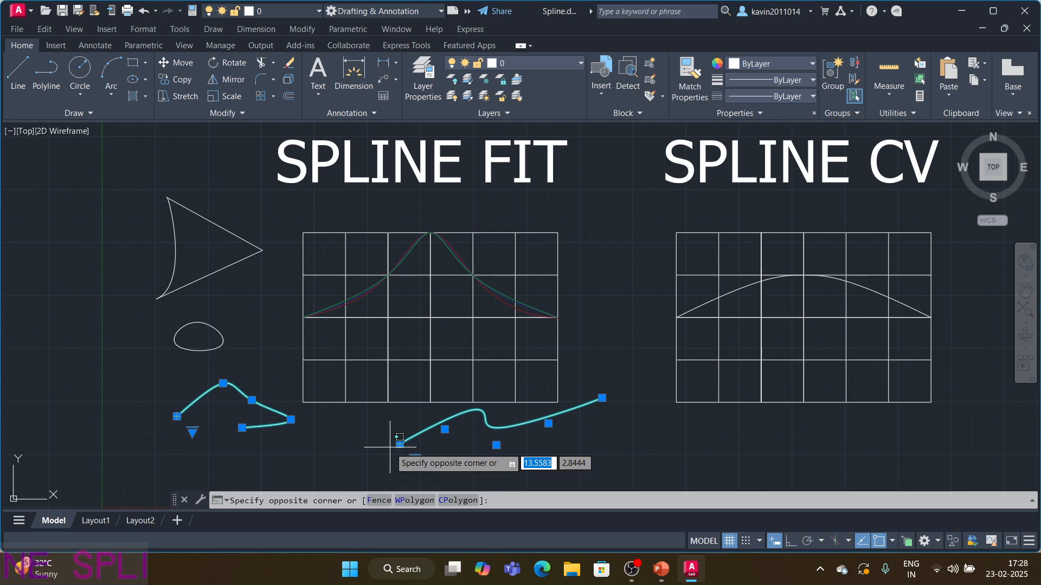
key(Escape)
key(Escape)
key(Escape)
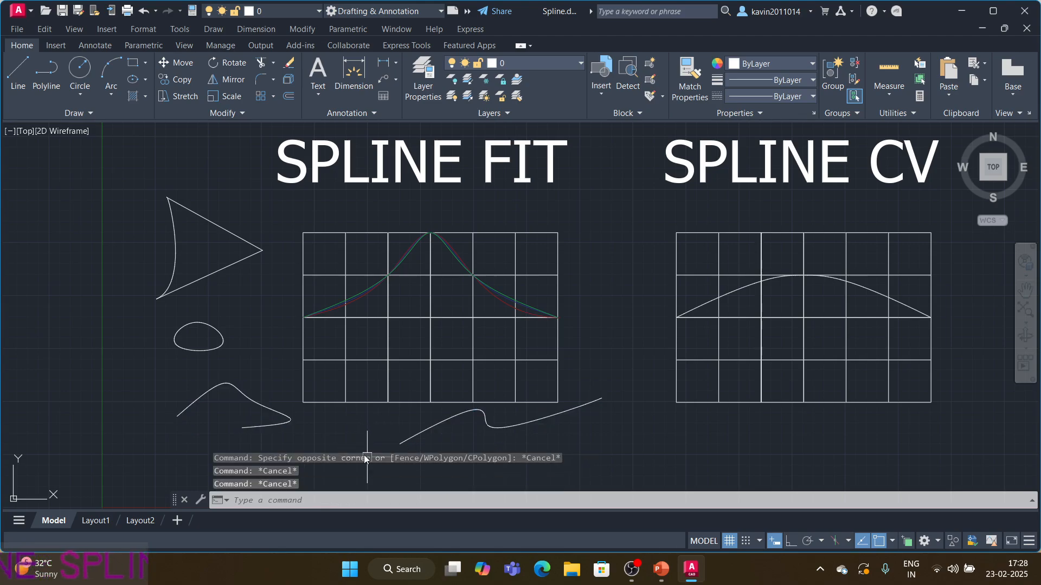
text(SPL)
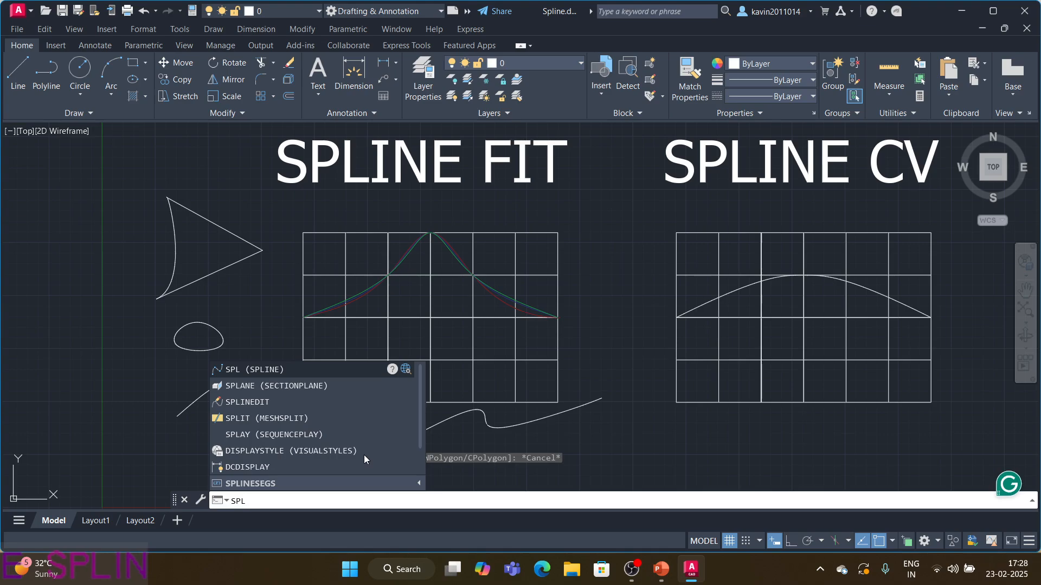
key(Escape)
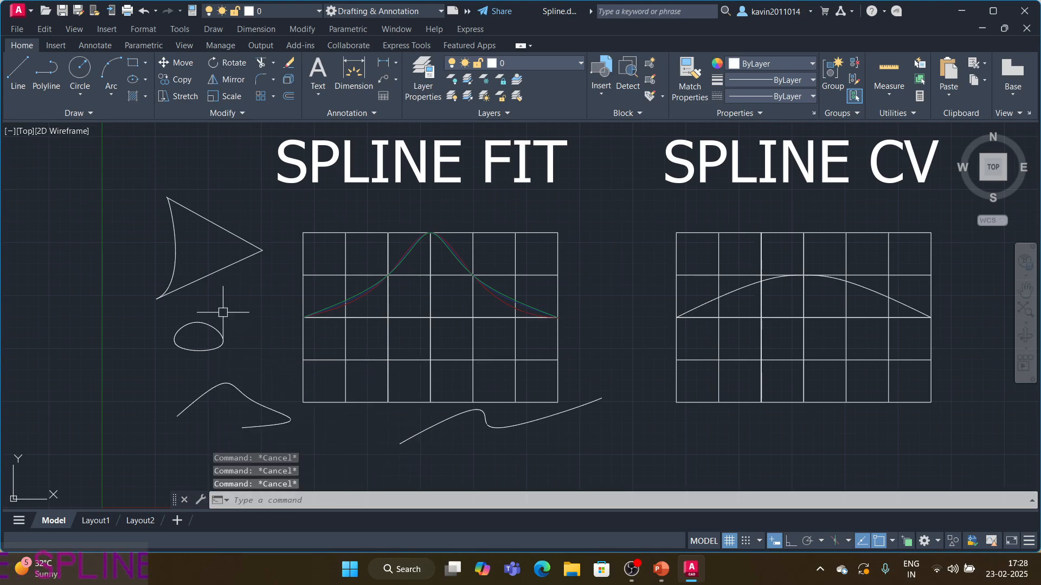
Step: Erase the five example objects beside the Spline Fit grid and the tolerance spline beneath it
text(e)
key(Return)
click(263, 222)
click(159, 428)
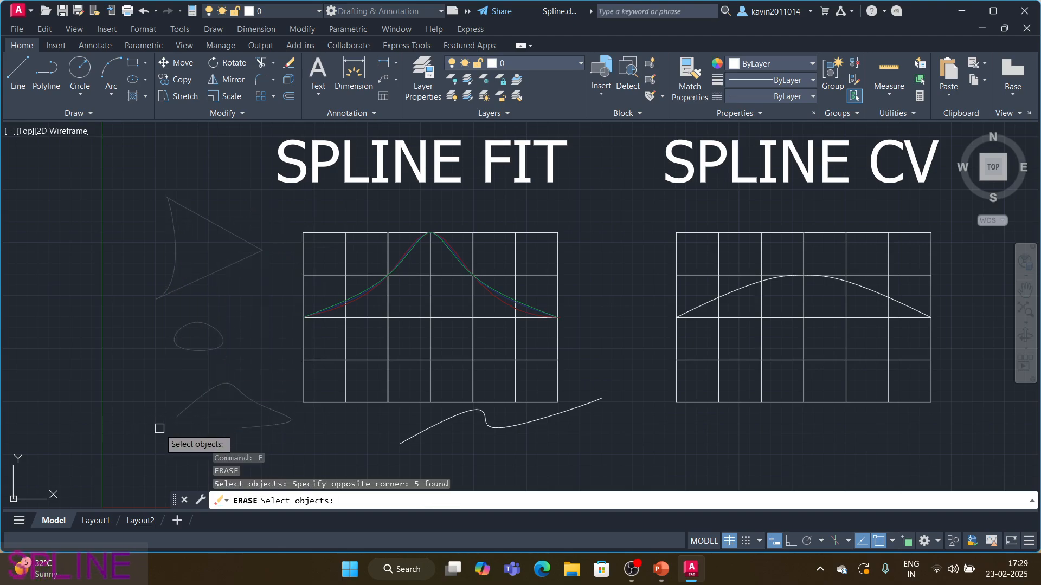
key(Return)
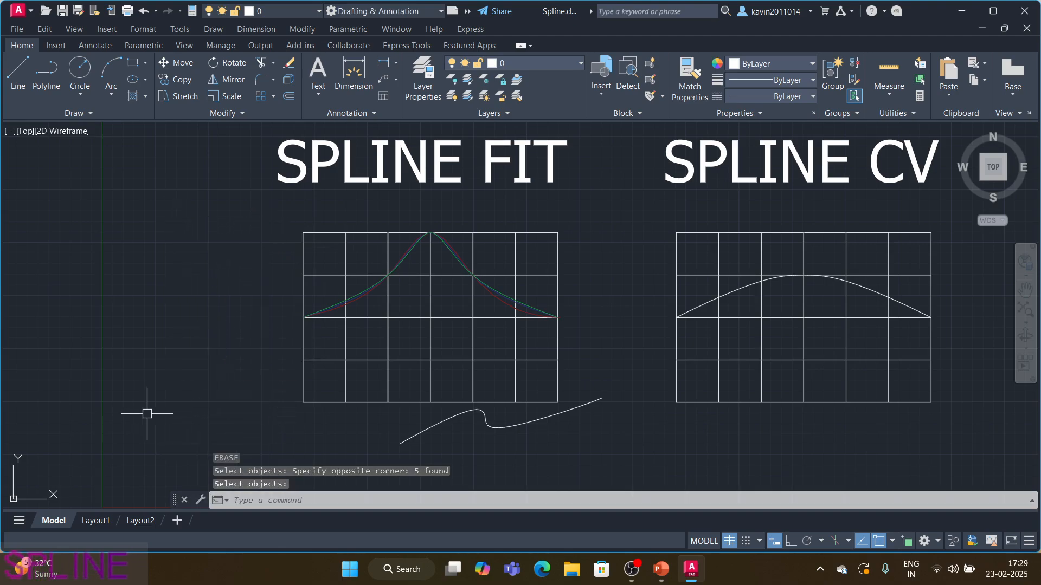
click(495, 424)
text(E)
key(Return)
Step: Draw a closed four-point fit spline beside the Spline Fit grid, undoing and replacing its third point before using Close
text(spl)
key(Return)
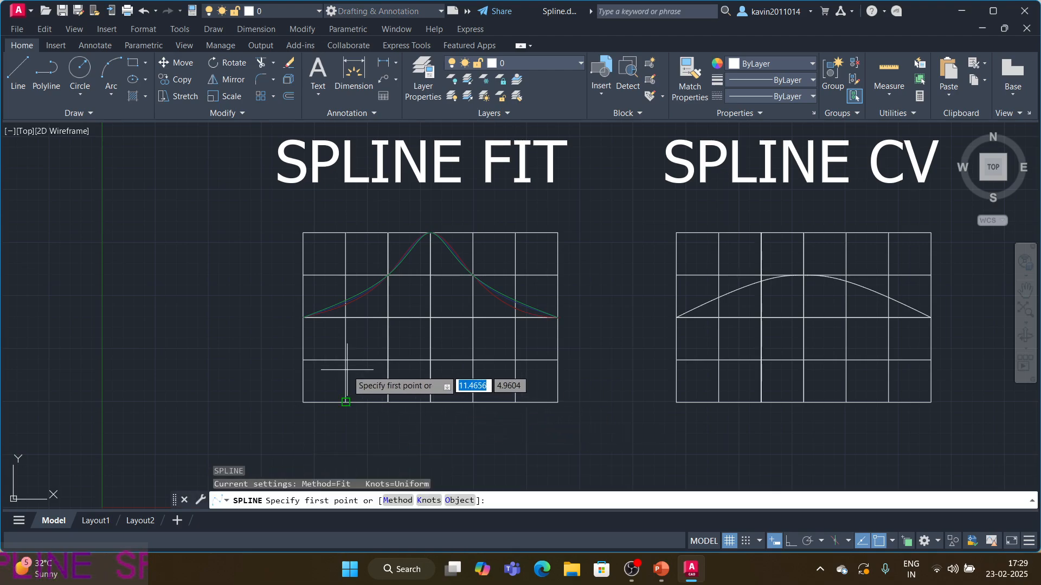
click(133, 374)
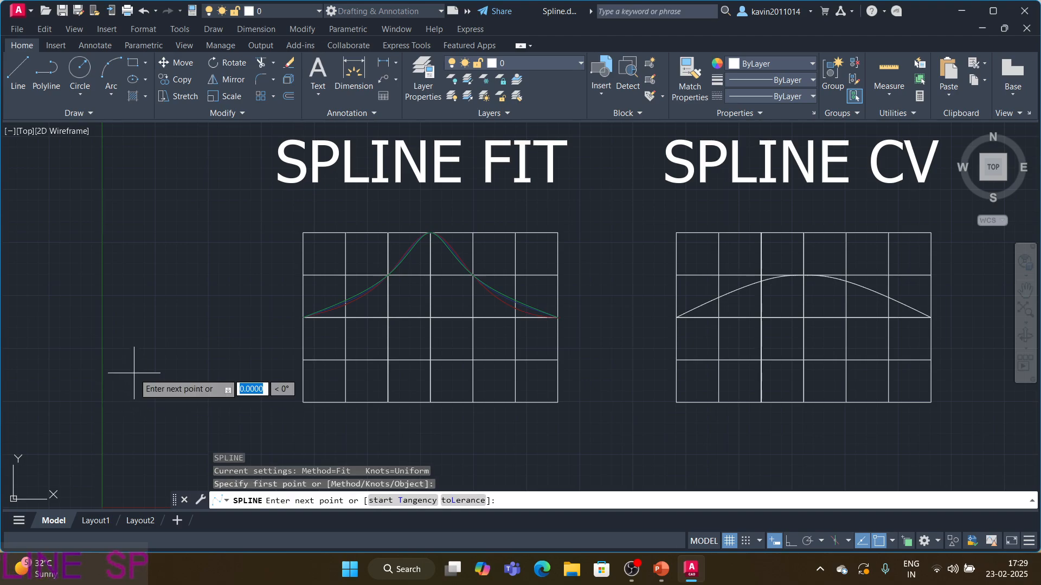
click(178, 320)
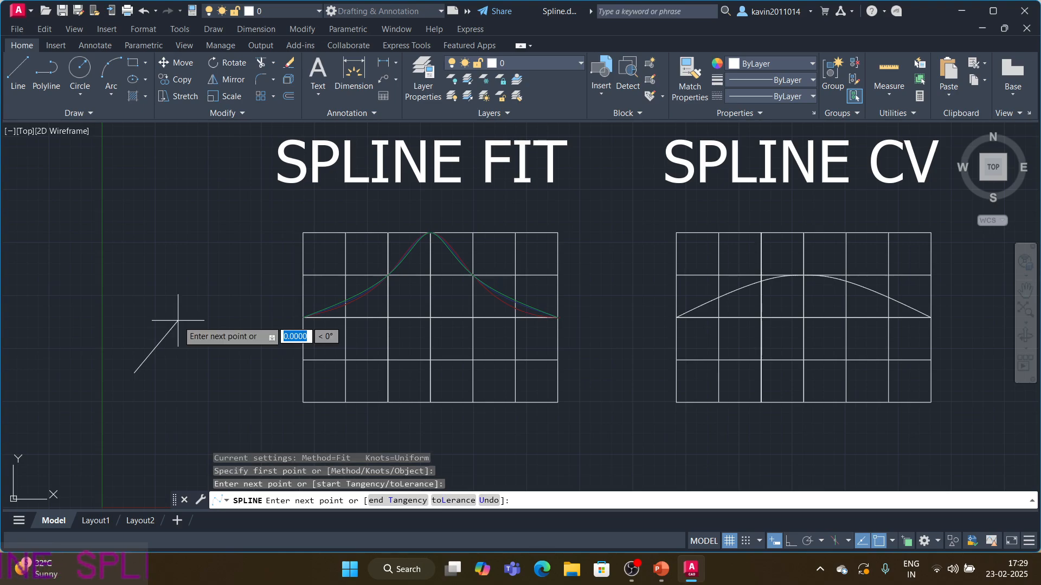
click(226, 343)
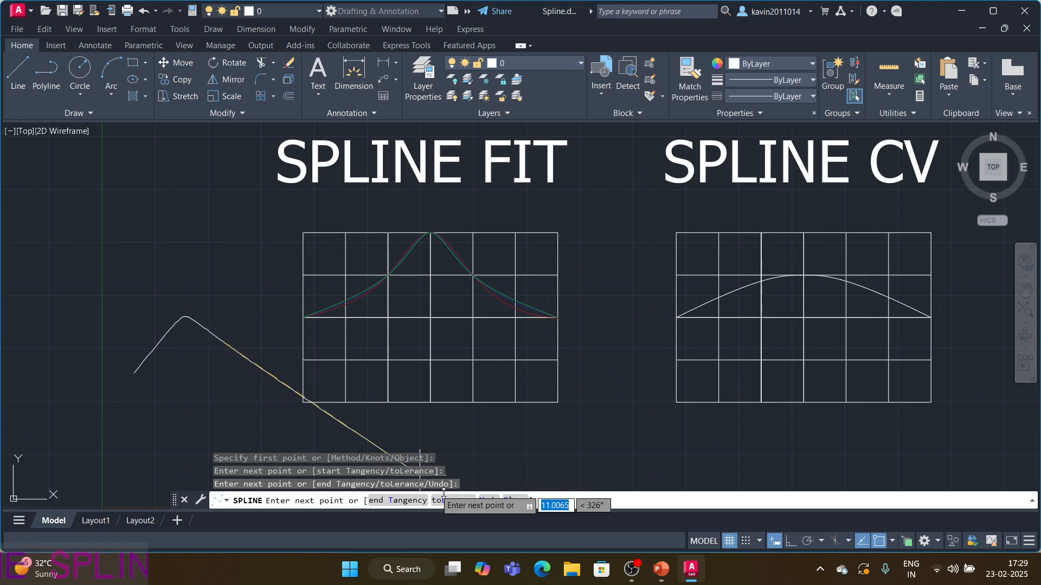
text(u)
key(Return)
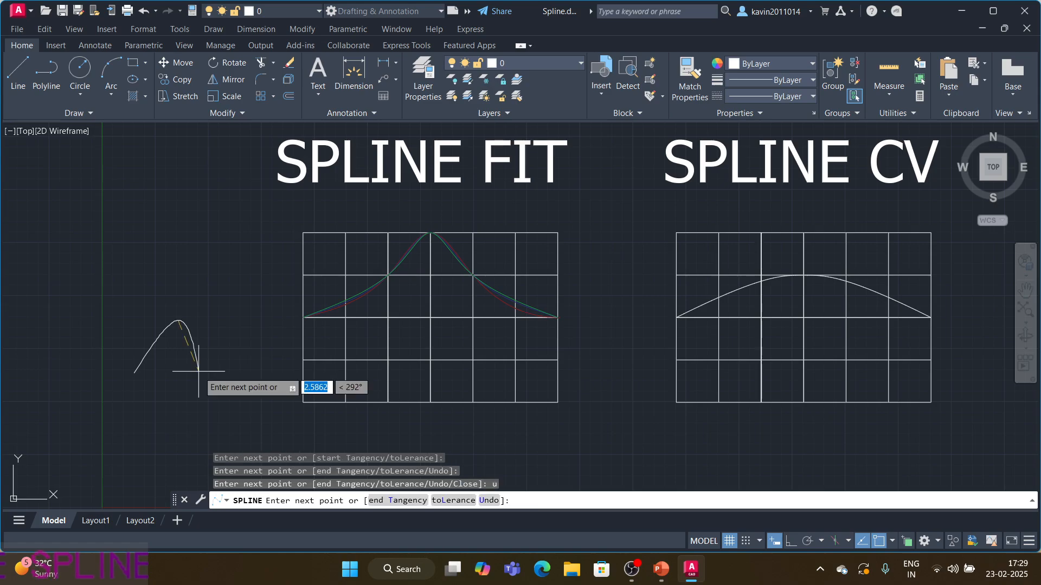
click(244, 353)
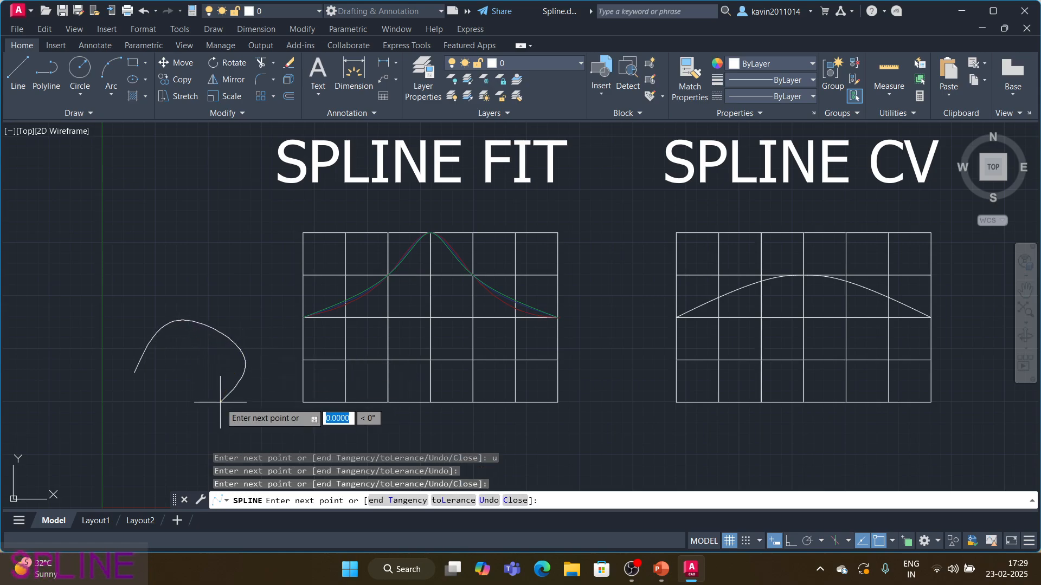
click(510, 500)
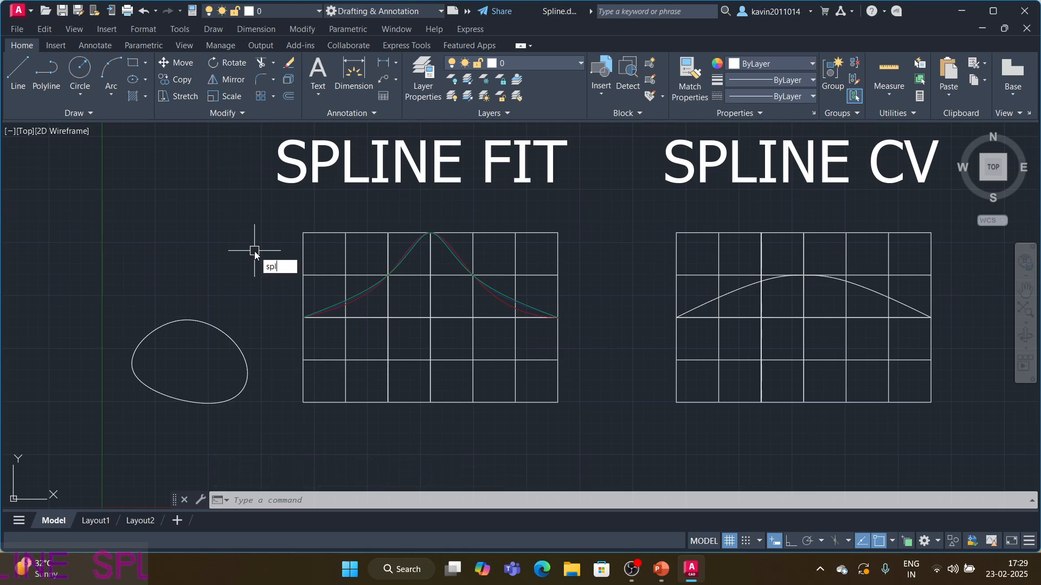
Step: Draw a degree 3 spline with the CV method and four control vertices between the ends of the Spline CV grid's lowest interior line
text(spl)
key(Return)
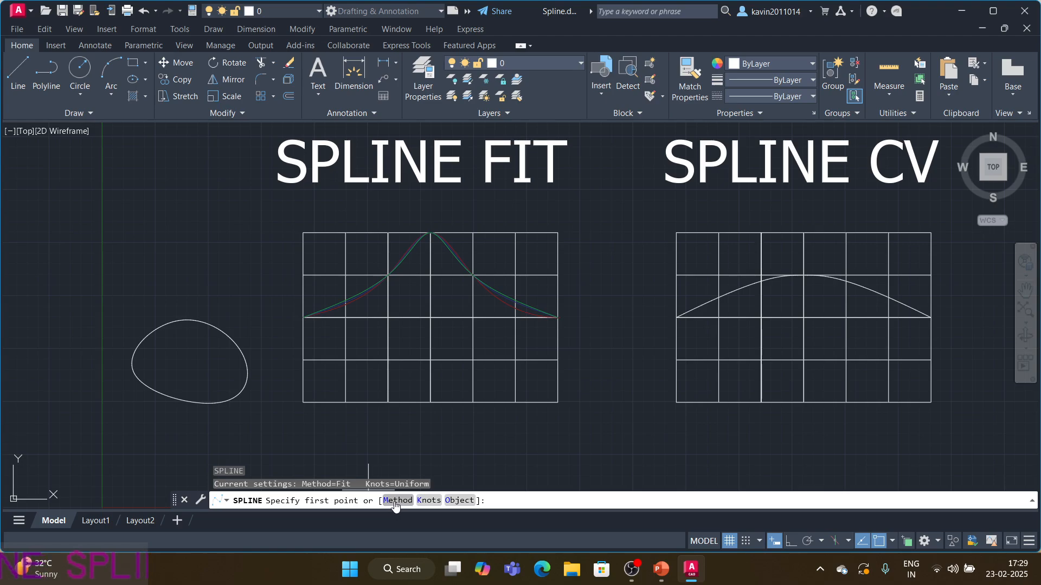
click(395, 501)
text(cv)
key(Return)
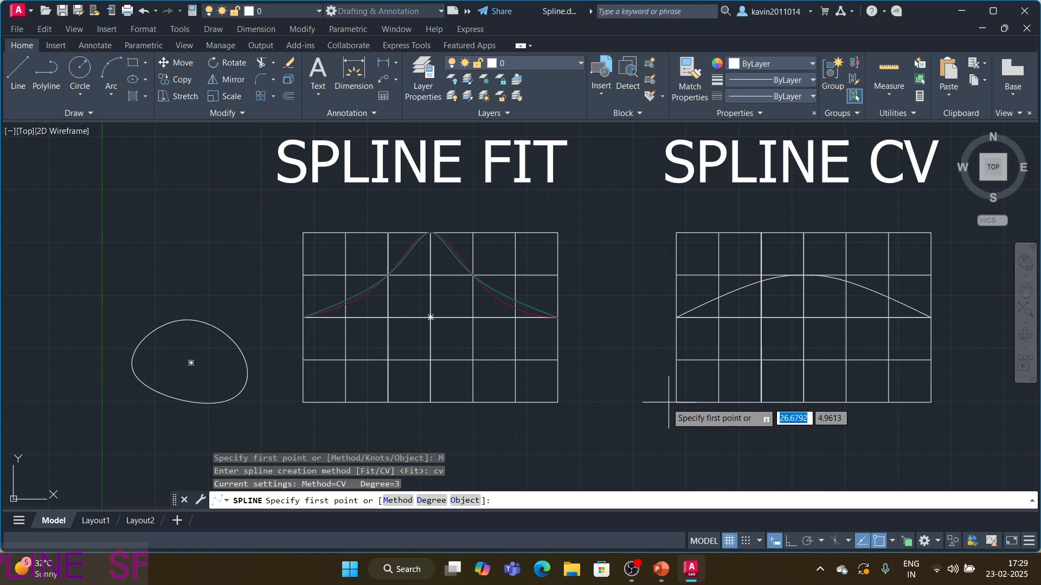
text(d)
key(Return)
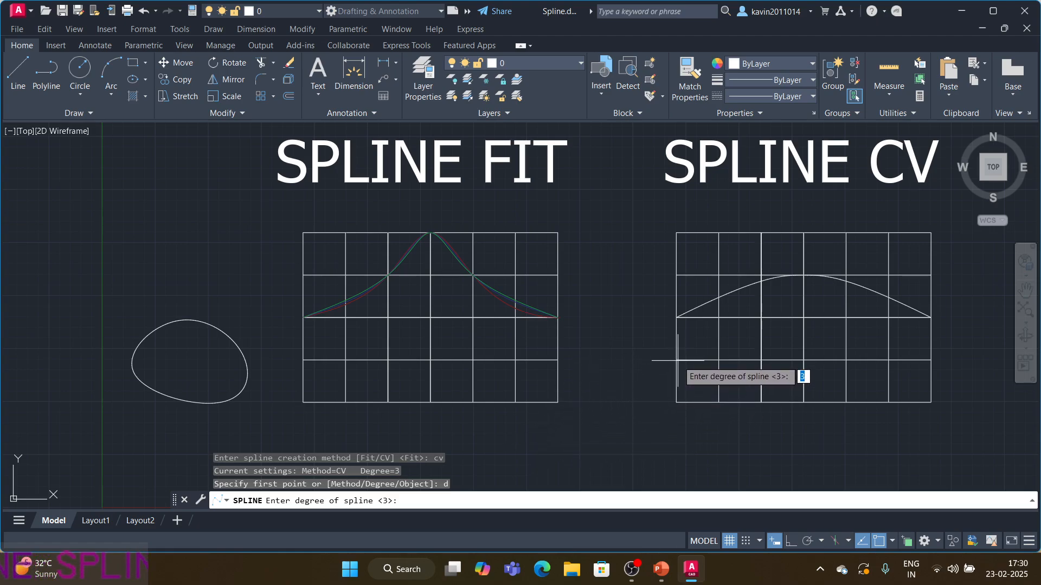
key(Return)
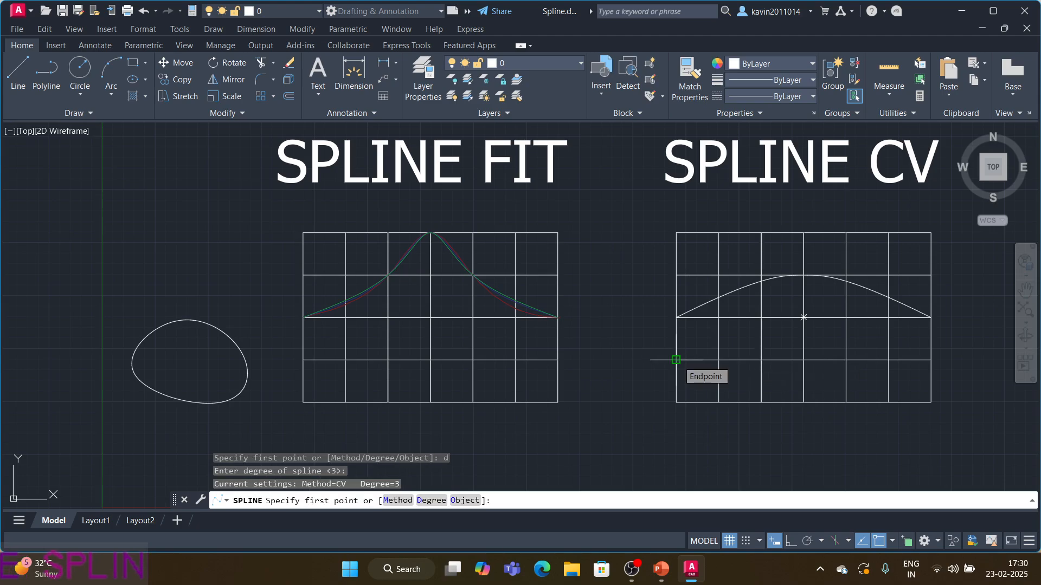
click(676, 360)
click(761, 318)
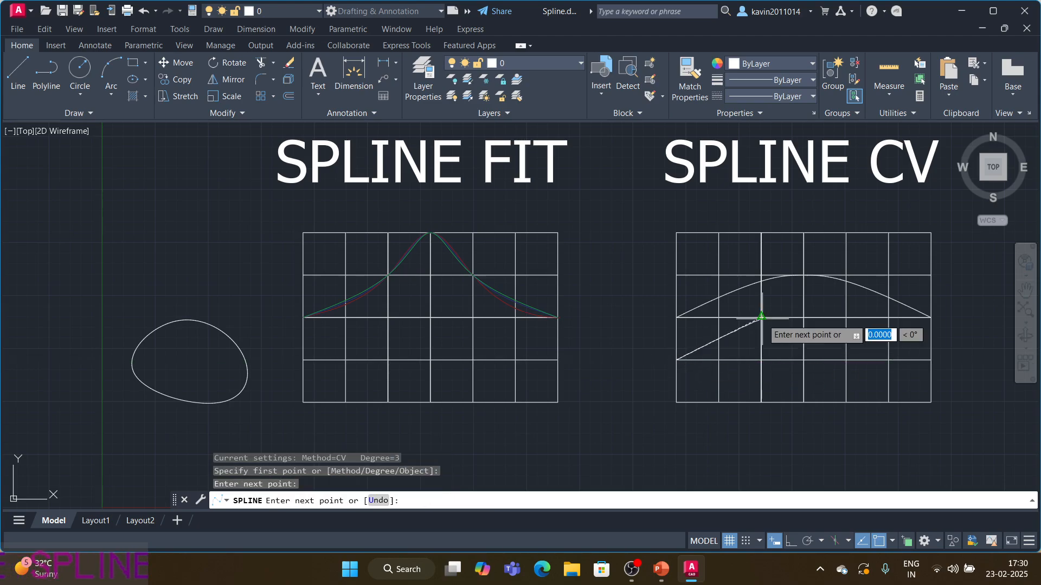
click(804, 296)
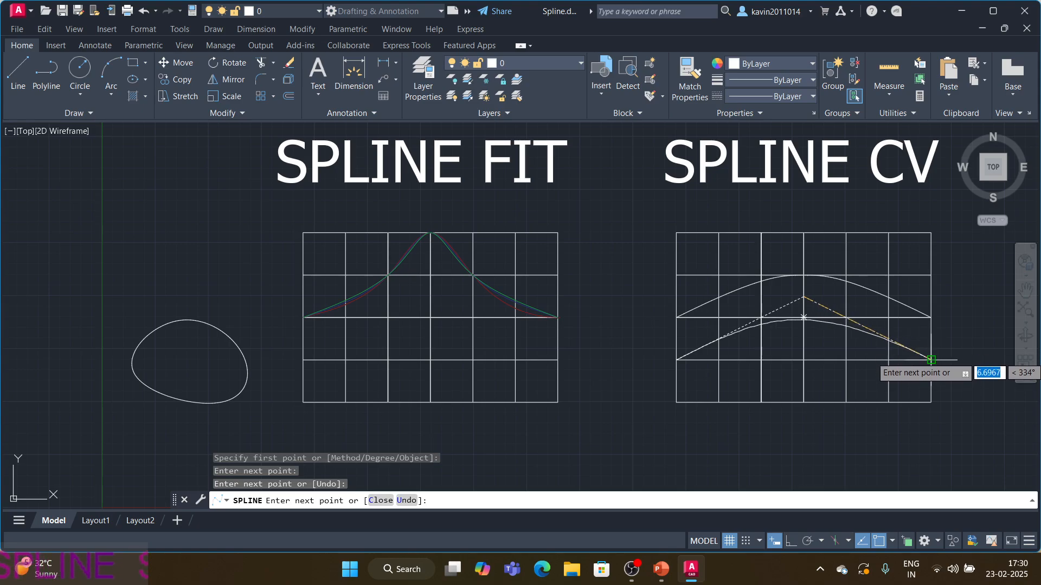
click(931, 360)
key(Return)
Step: Draw a degree 6 CV spline with four control vertices between the same grid endpoints as the degree 3 curve
text(spl)
key(Return)
text(de)
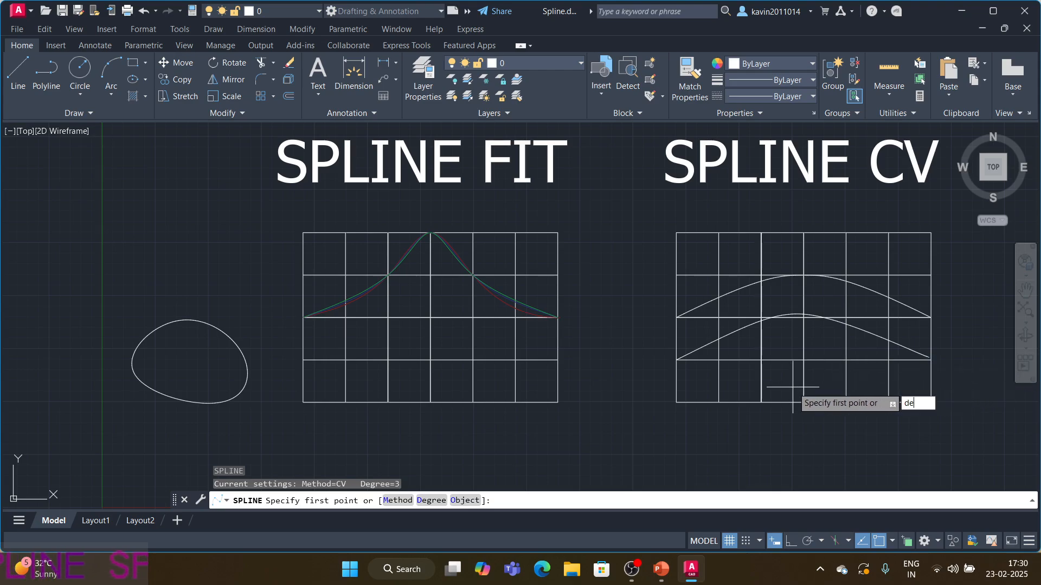
key(Return)
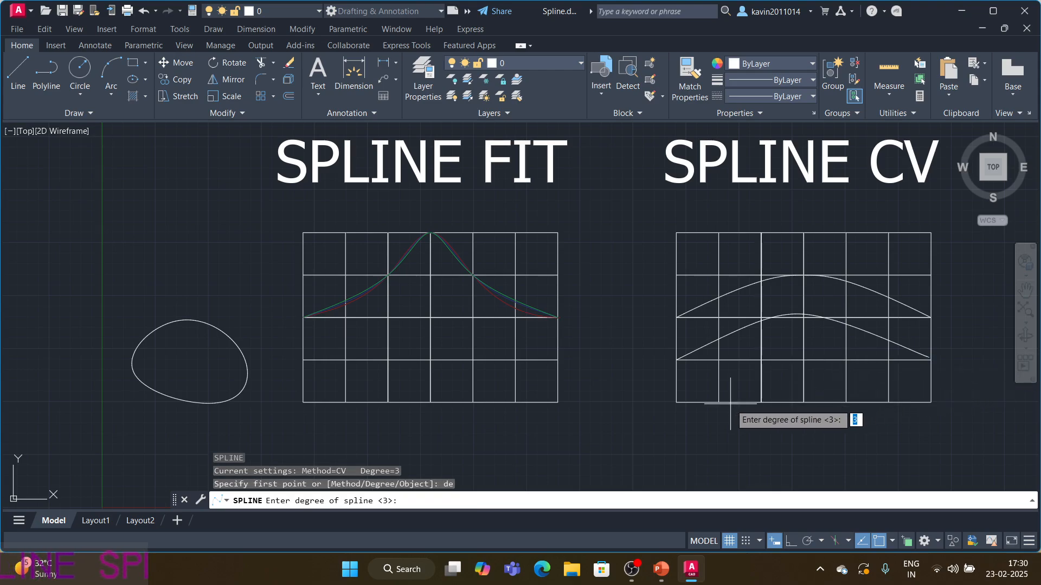
key(Return)
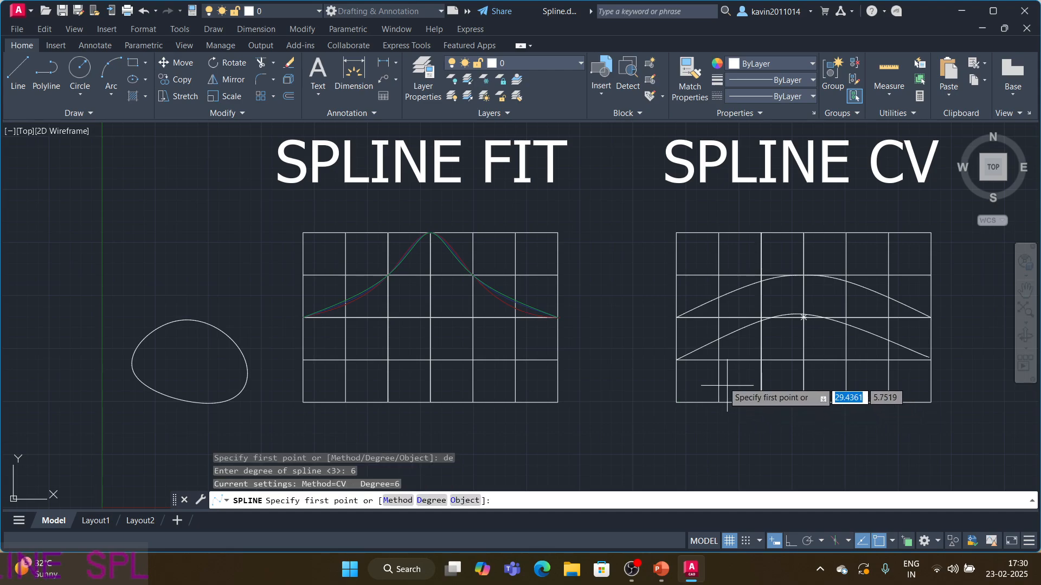
click(676, 360)
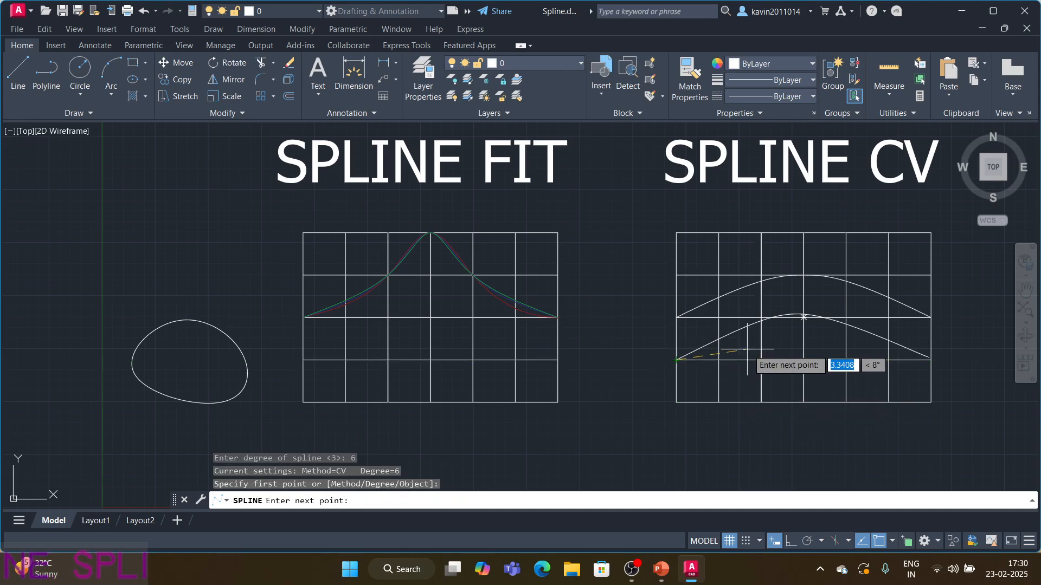
click(761, 318)
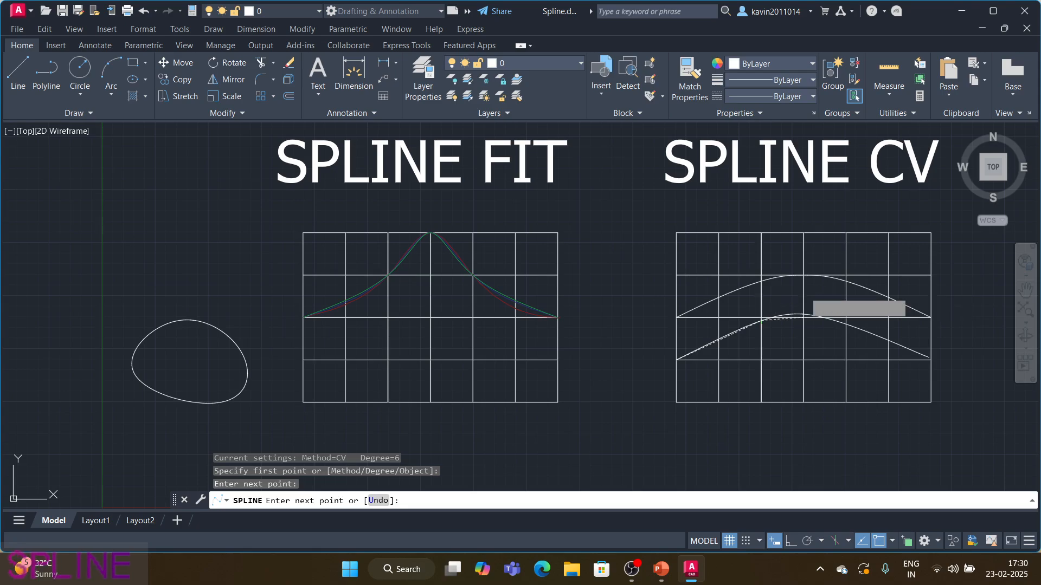
click(803, 317)
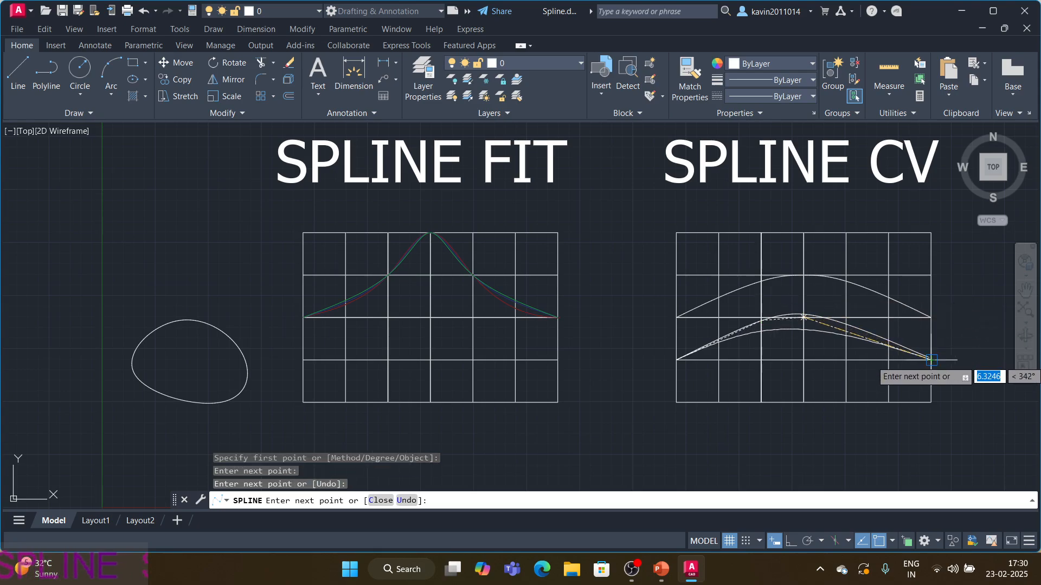
click(931, 360)
key(Return)
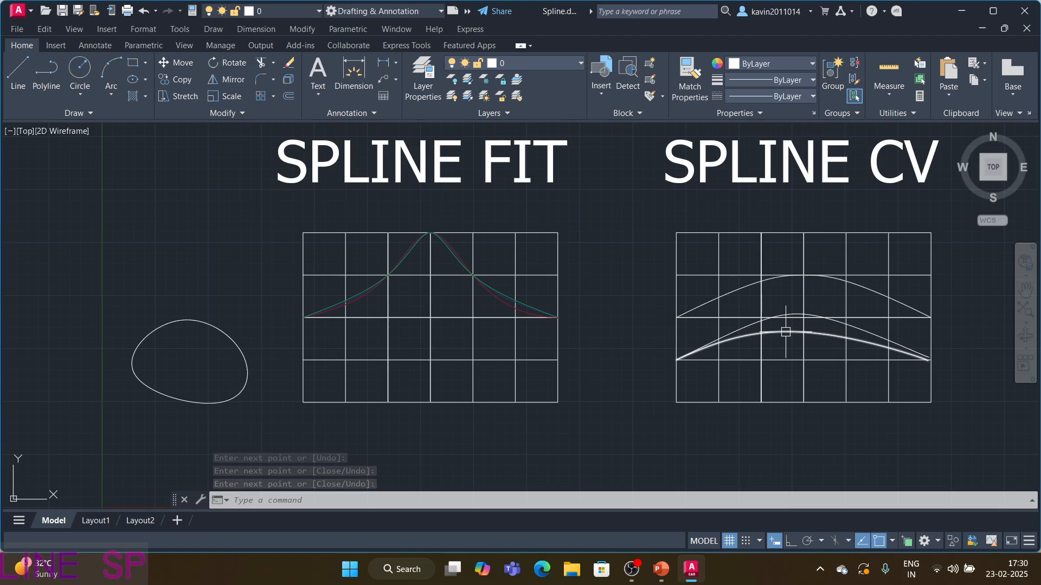
Step: Draw a degree 1 CV spline with five control vertices from the Spline CV grid's lower-left corner to its lower-right corner
key(Return)
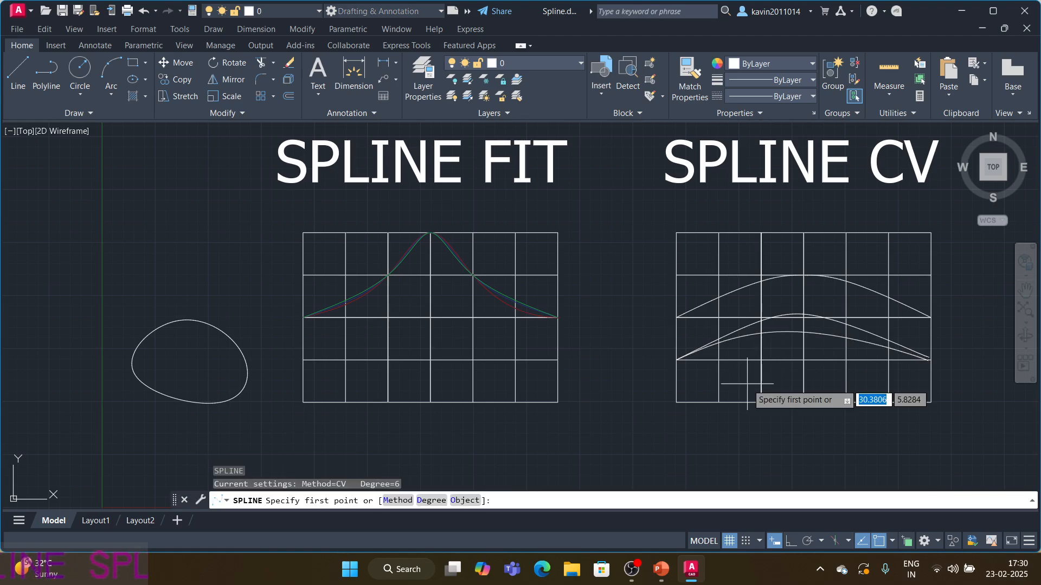
text(d)
key(Return)
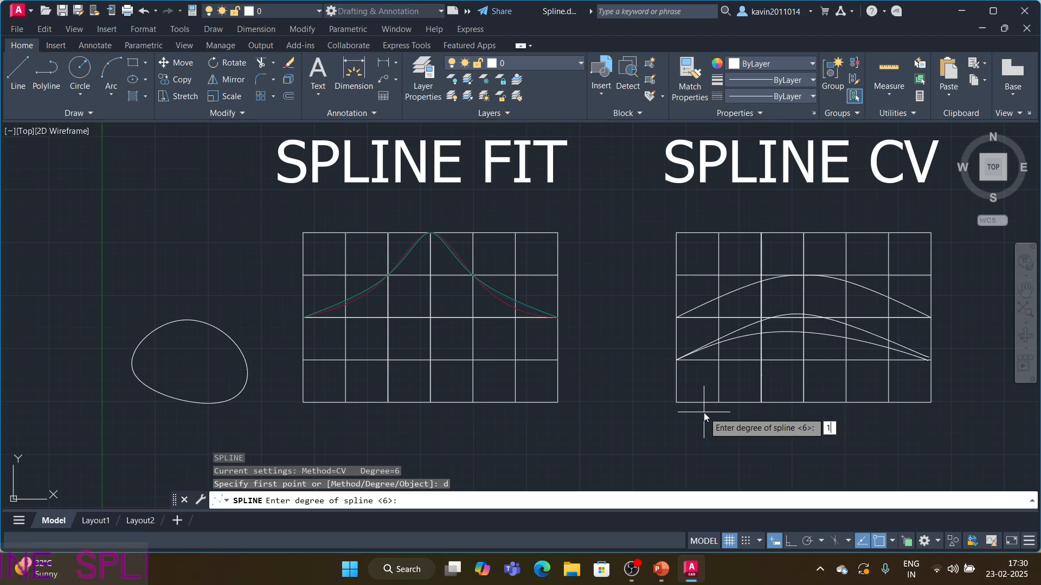
key(Return)
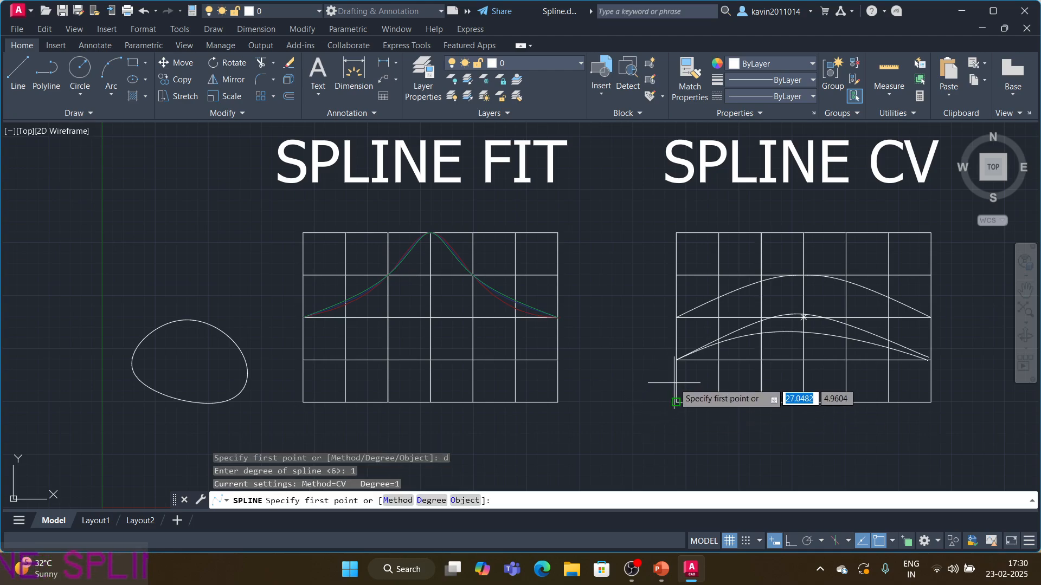
click(675, 402)
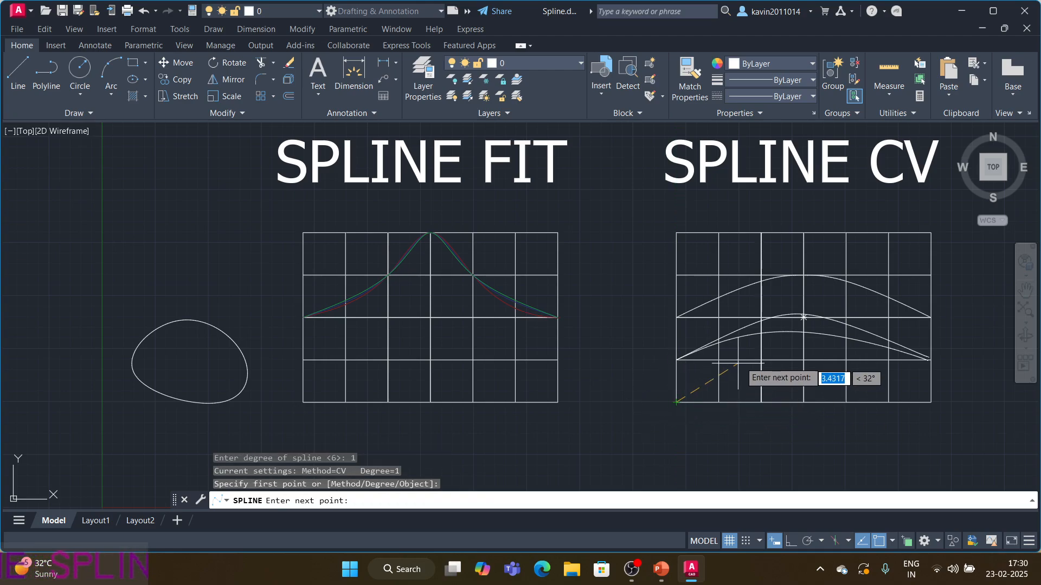
click(761, 360)
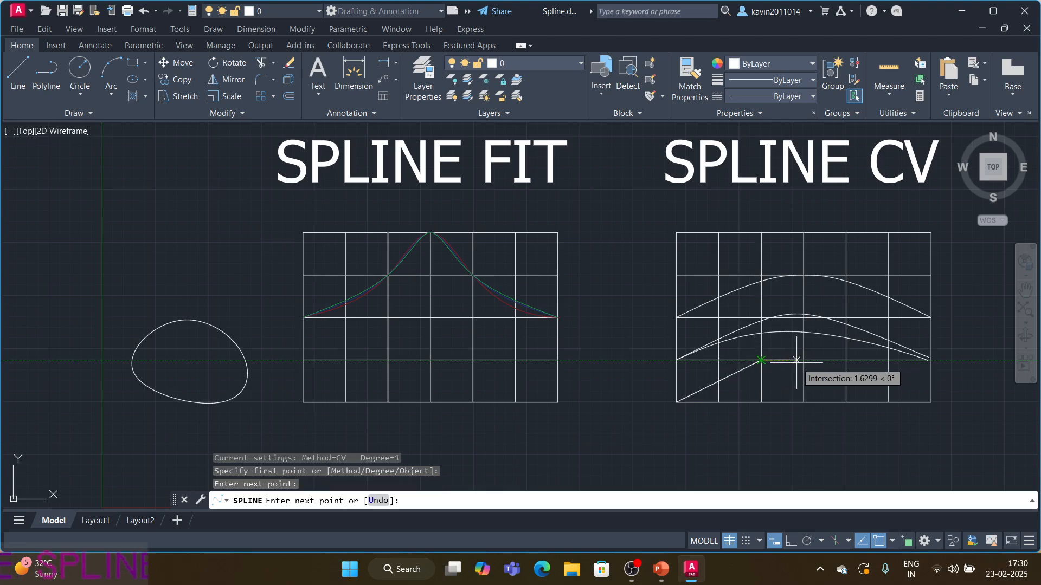
click(803, 345)
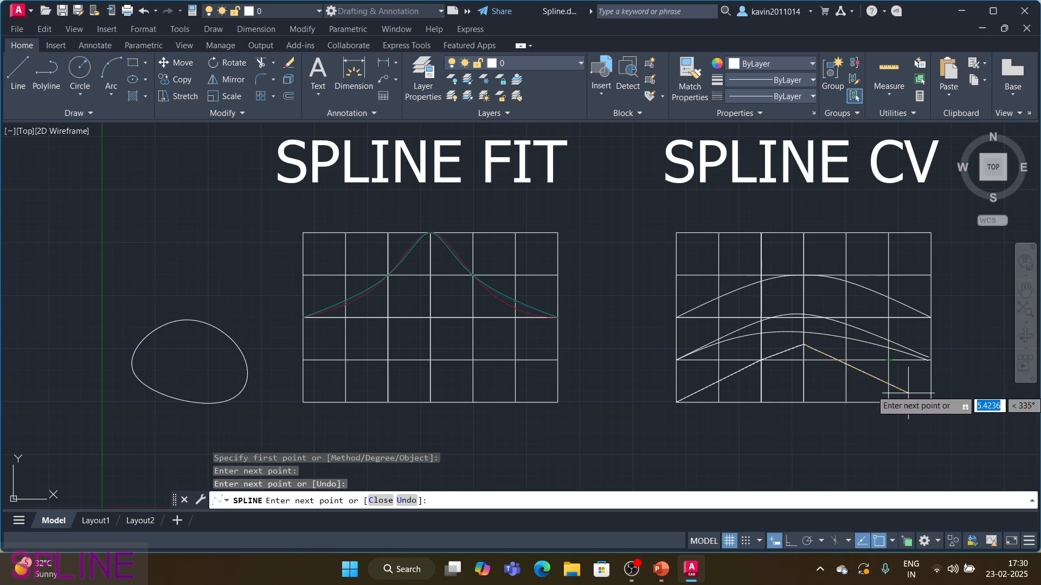
click(889, 385)
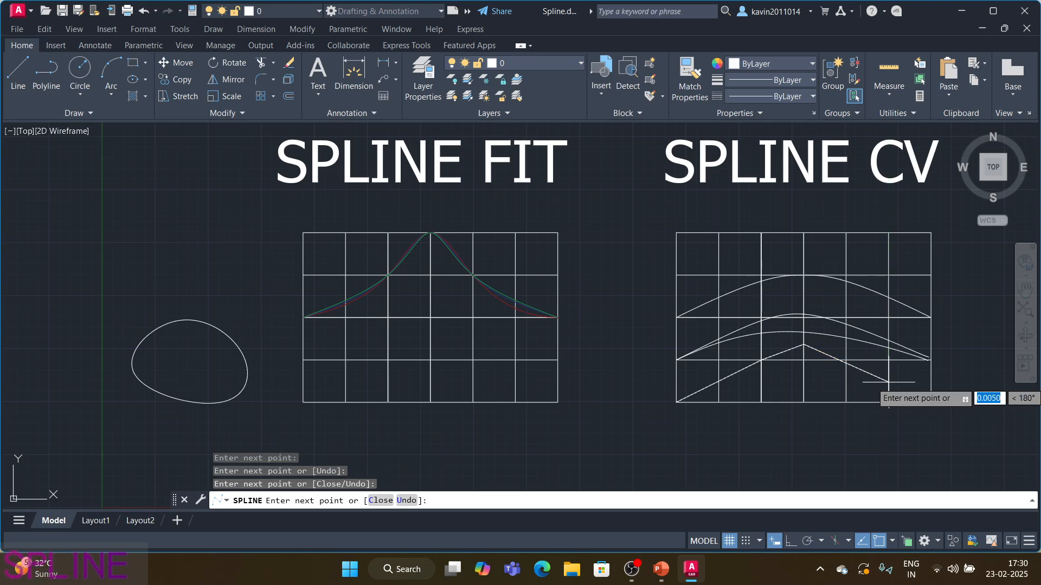
click(931, 402)
key(Return)
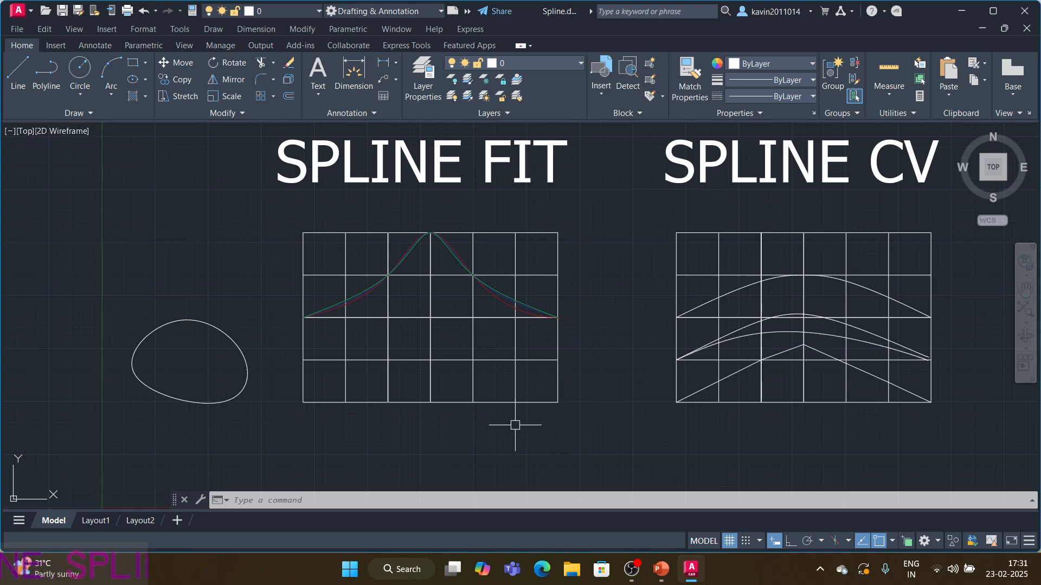
Step: Set the Spline creation method to Fit and end the command without drawing a curve
text(spline)
key(Return)
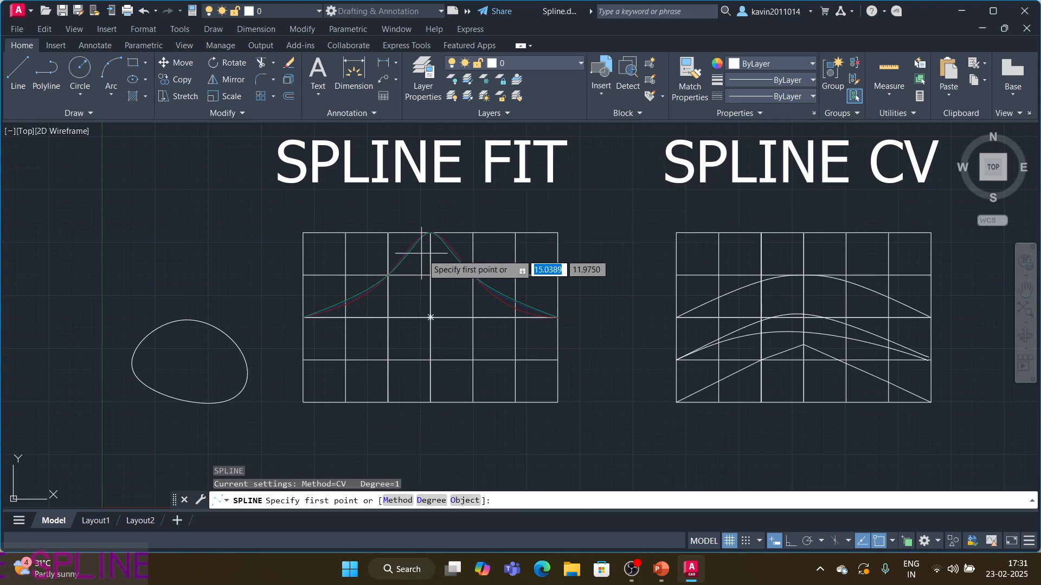
text(m)
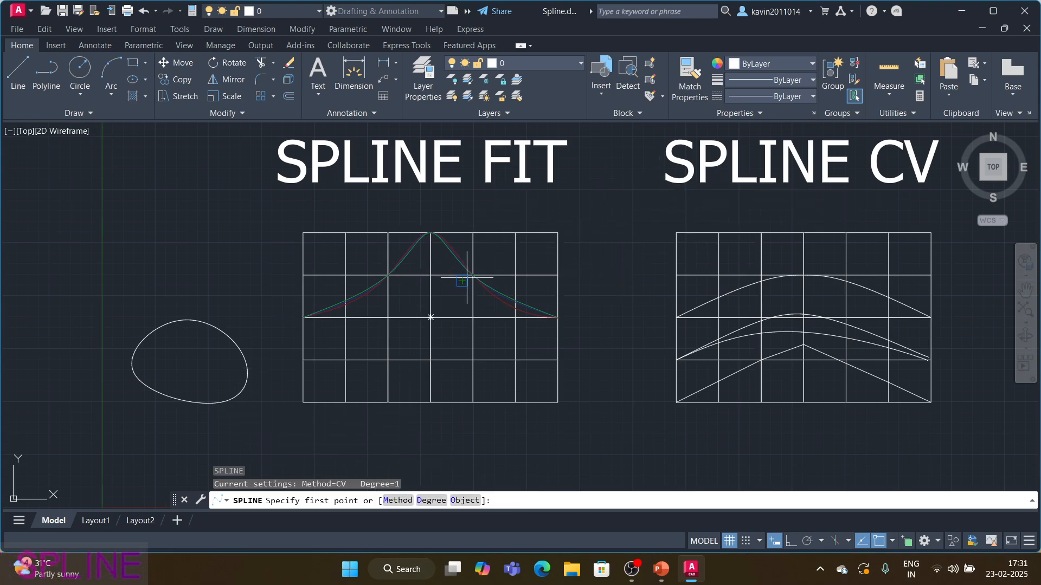
key(Return)
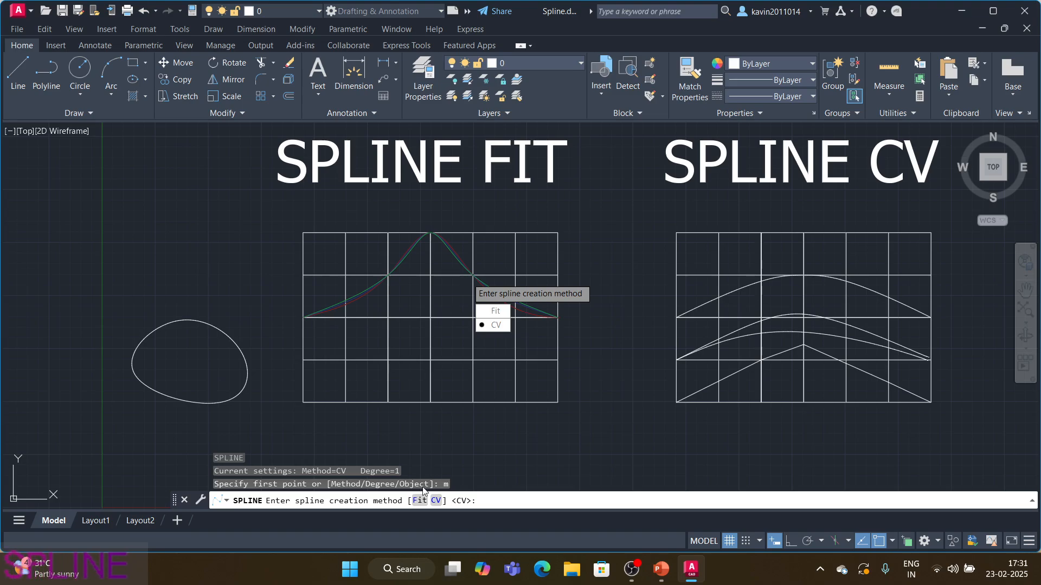
click(420, 501)
key(Return)
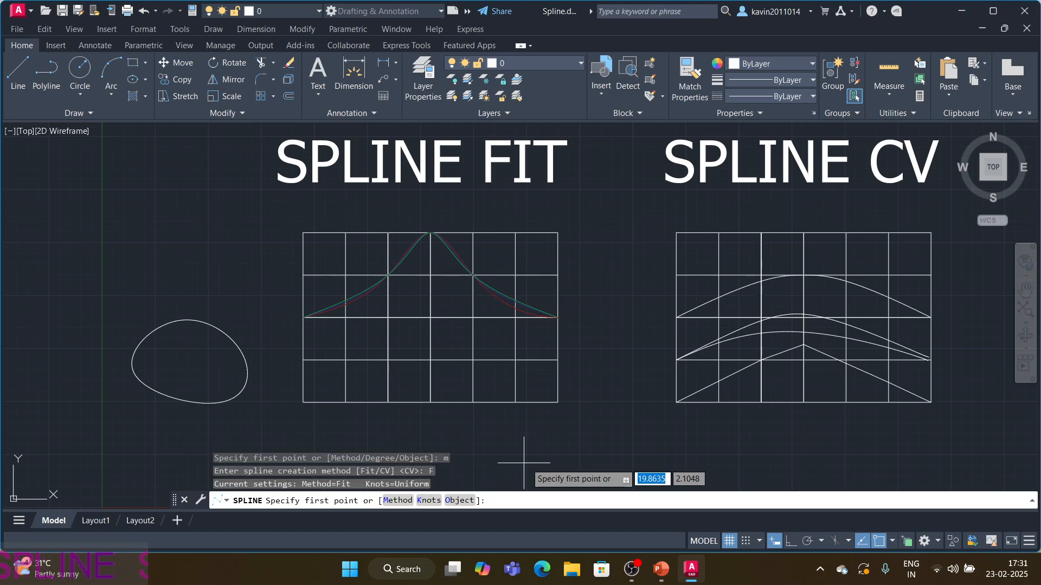
key(Escape)
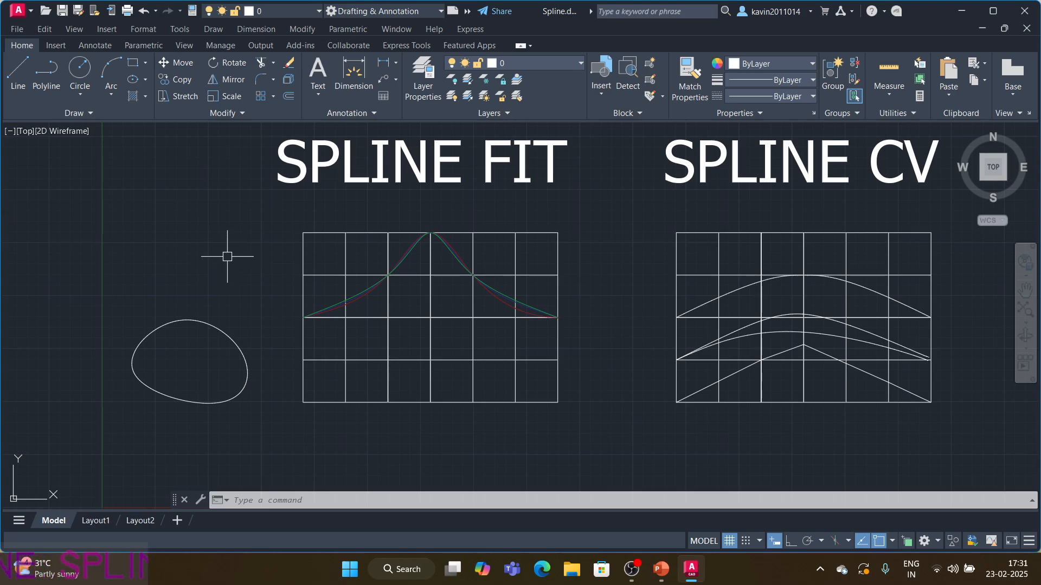
Step: Switch to the PowerPoint slide show "LEARN EXPLORE AND SUBSCRIBE"
key(alt+Tab)
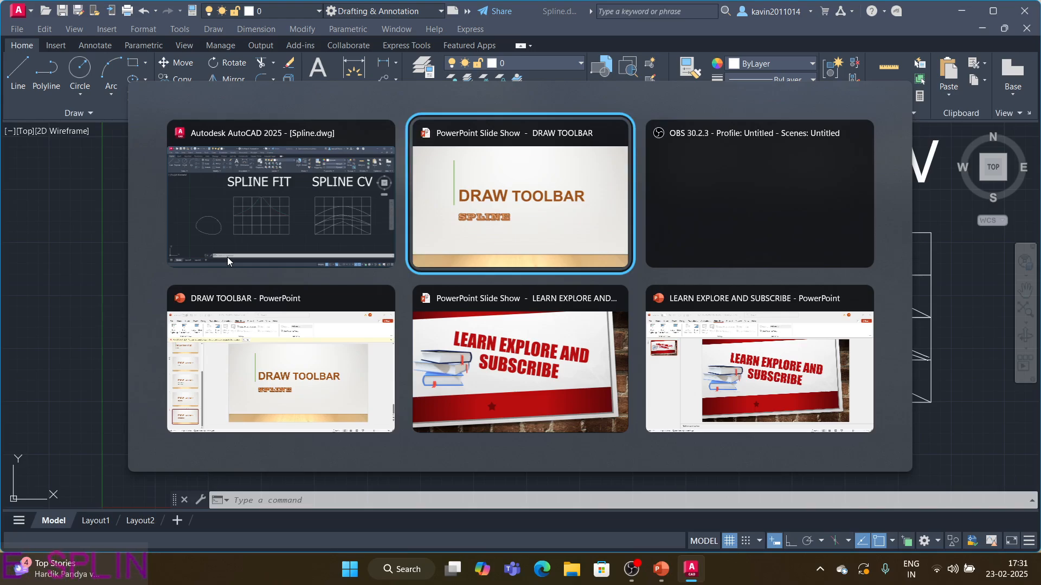
key(alt+Tab)
key(alt+Tab)
key(alt+Tab)
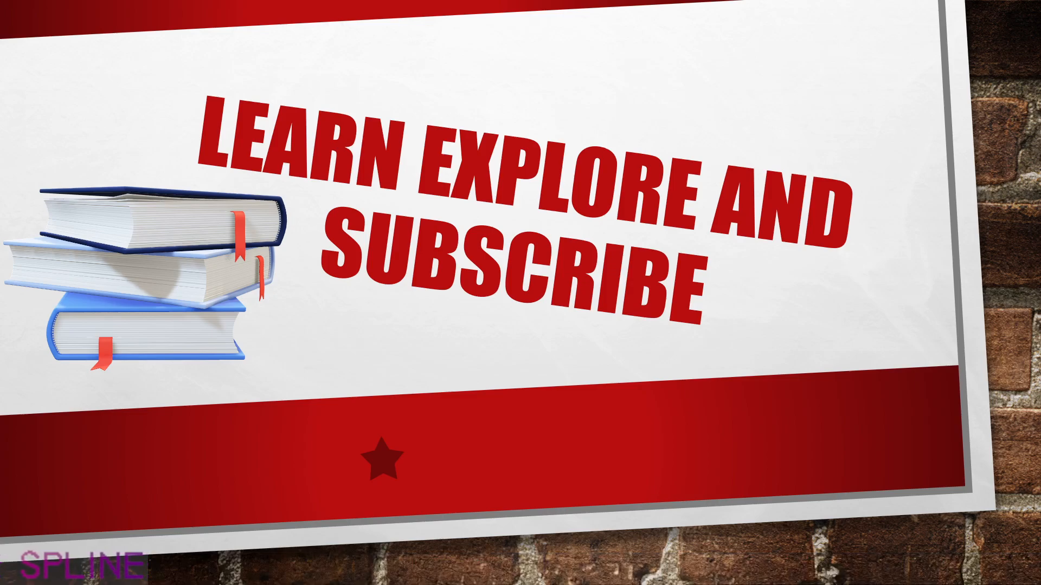
key(alt+Tab)
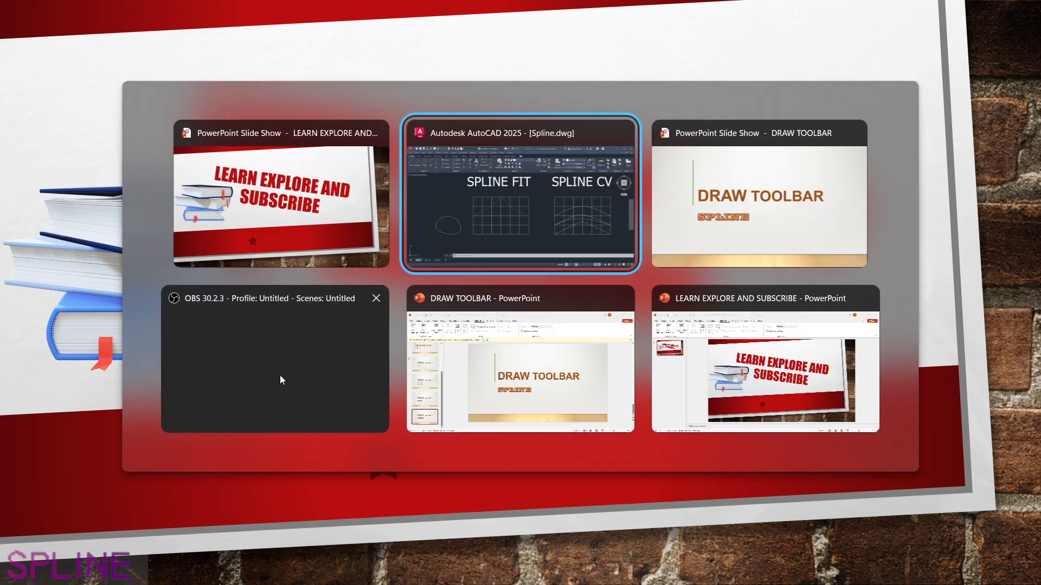
key(alt+Tab)
key(alt+Tab)
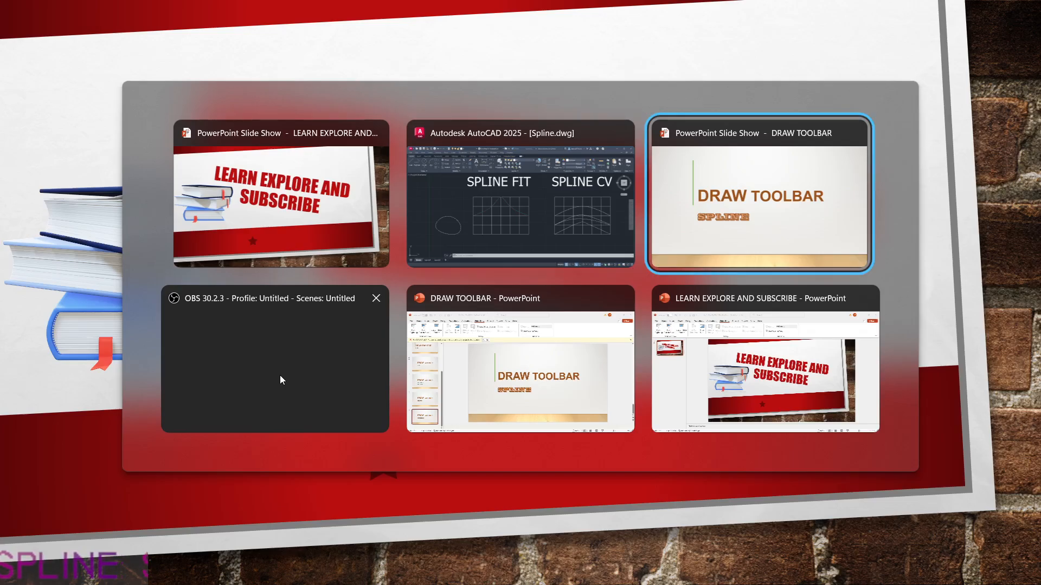